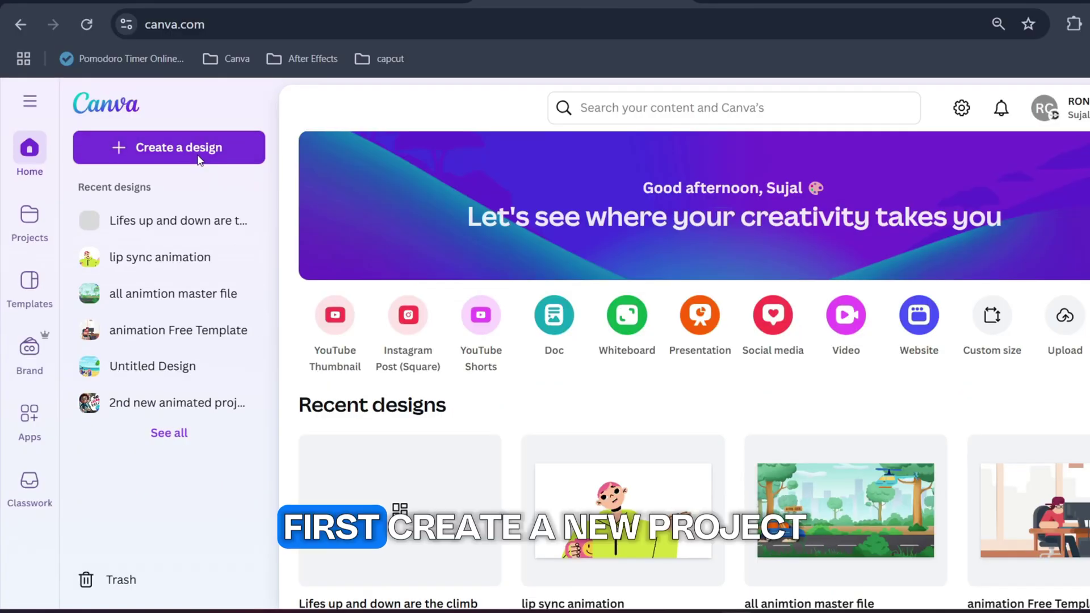
Create a blank 1080 x 1350 px design and set its page background to black (#000000)
{"action": "left_click", "coordinate": [200, 152]}
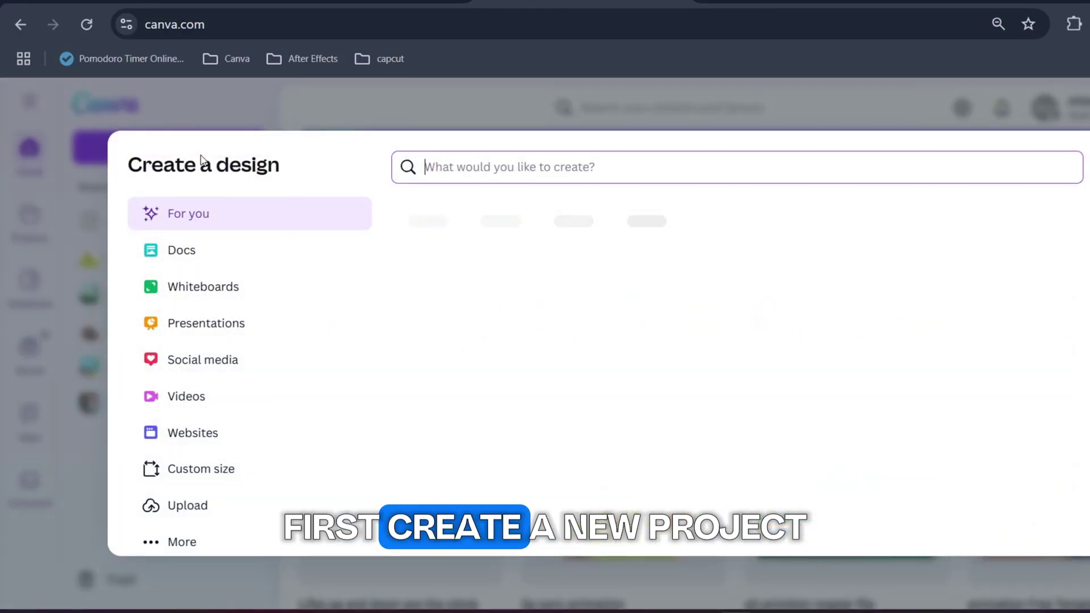
{"action": "left_click", "coordinate": [181, 367]}
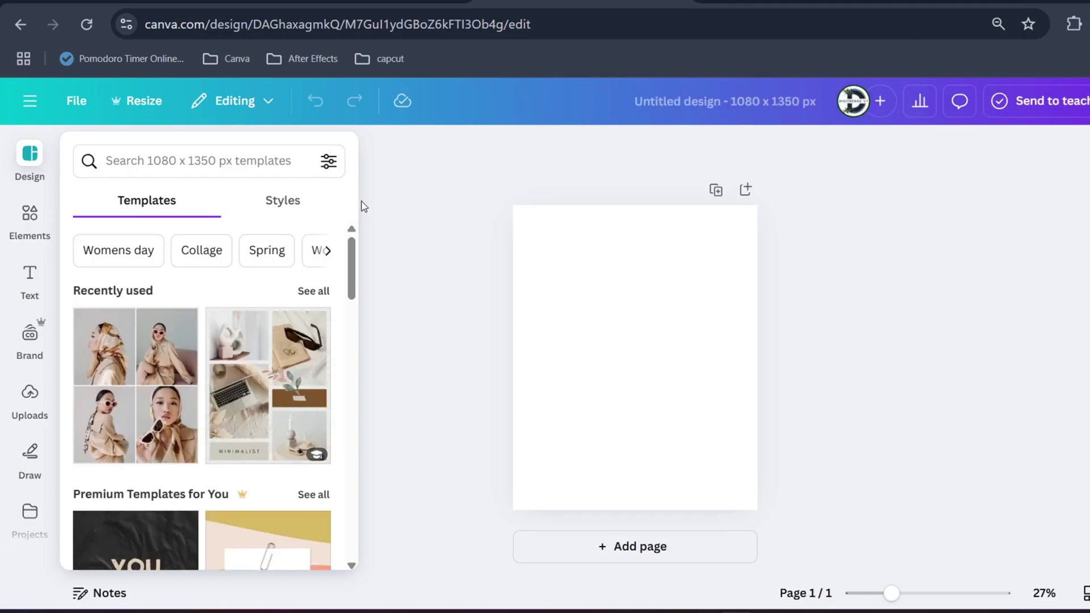
{"action": "left_click", "coordinate": [589, 293]}
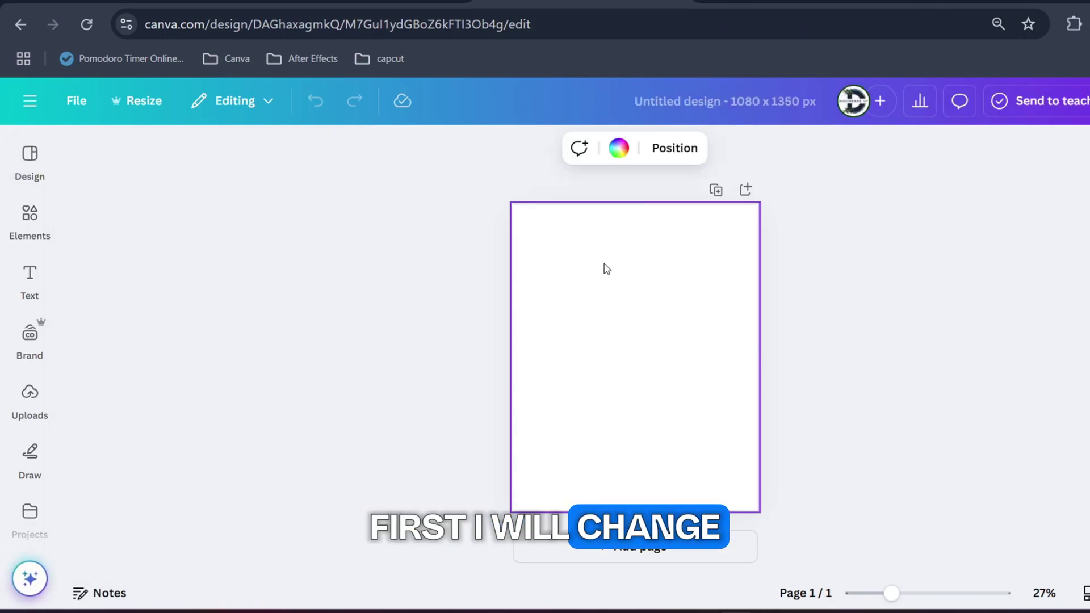
{"action": "left_click", "coordinate": [619, 148]}
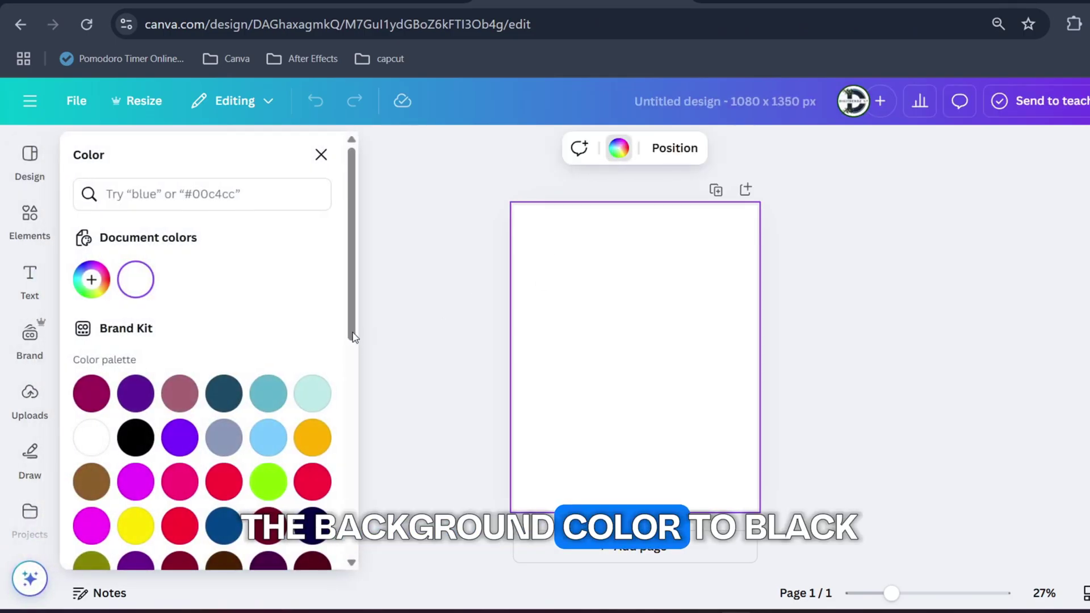
{"action": "left_click", "coordinate": [136, 437]}
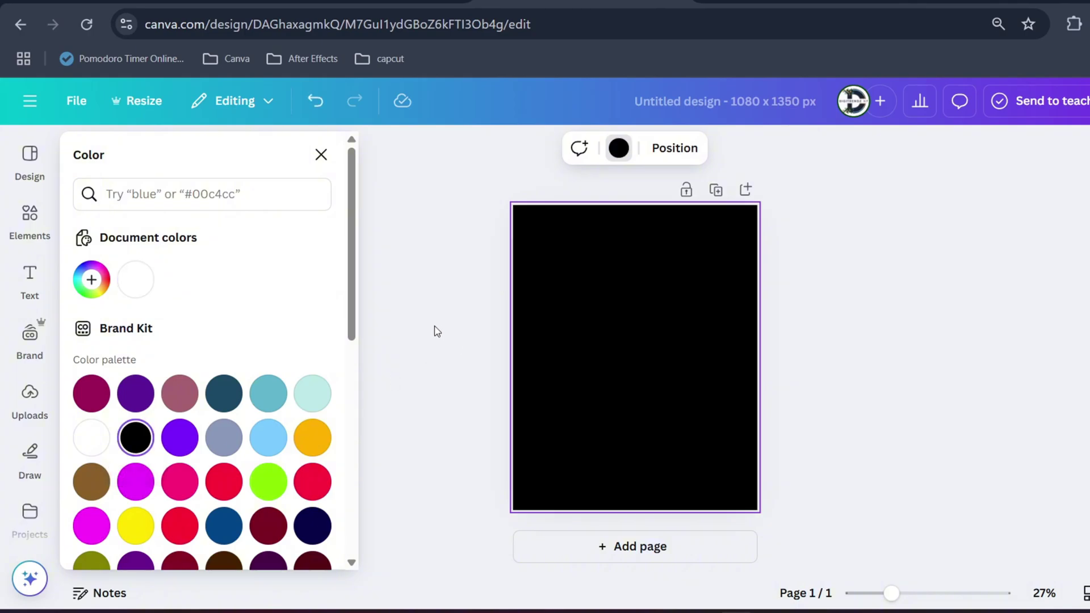
{"action": "key", "text": "Escape"}
Search the elements library for "meditation" and limit the results to animated graphics
{"action": "left_click", "coordinate": [33, 221]}
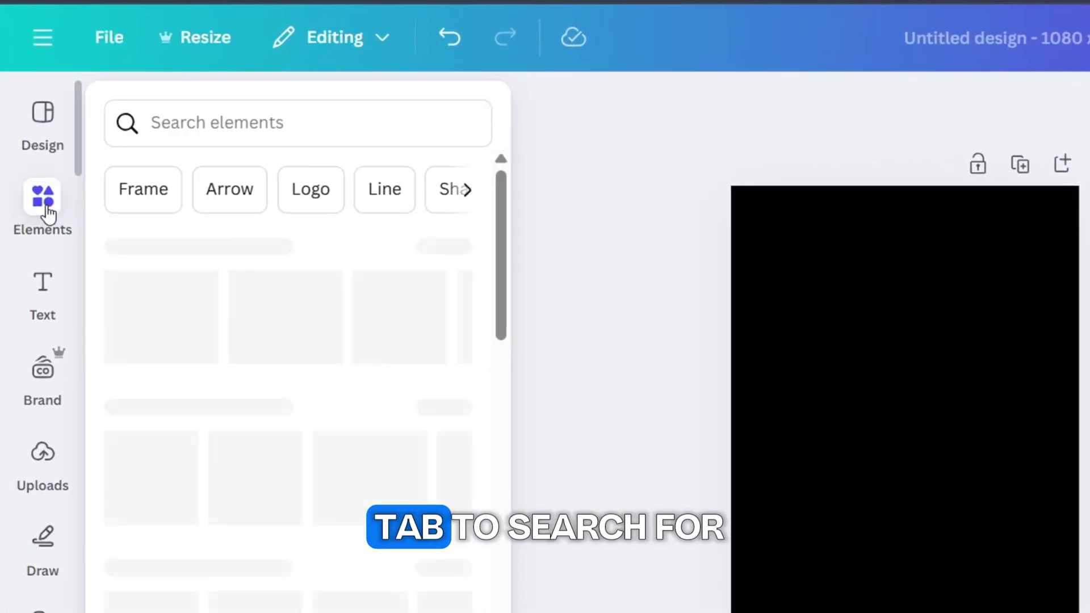
{"action": "left_click", "coordinate": [272, 126]}
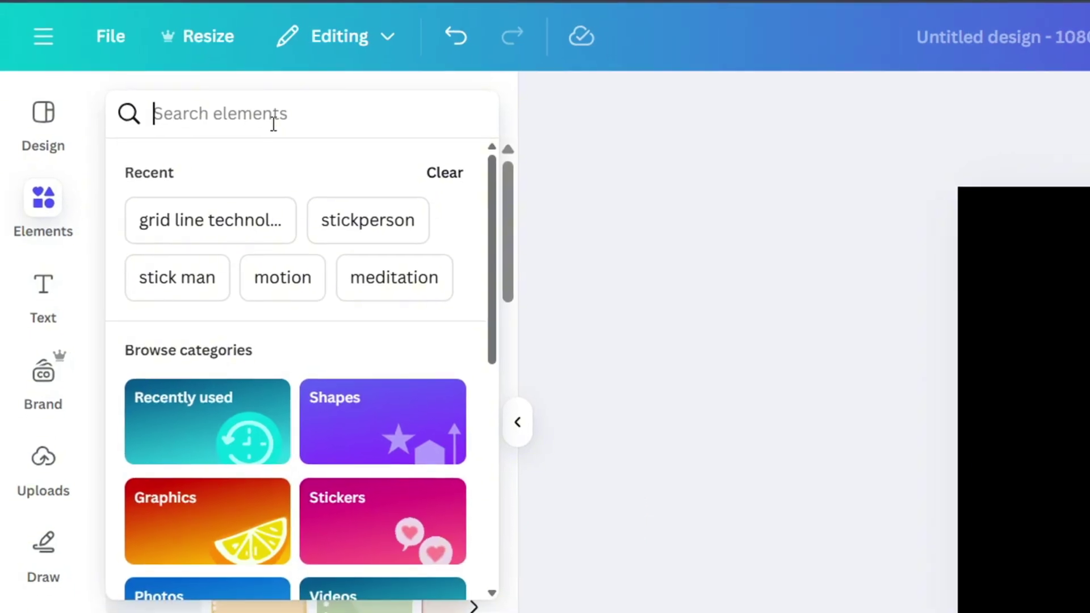
{"action": "type", "text": "med"}
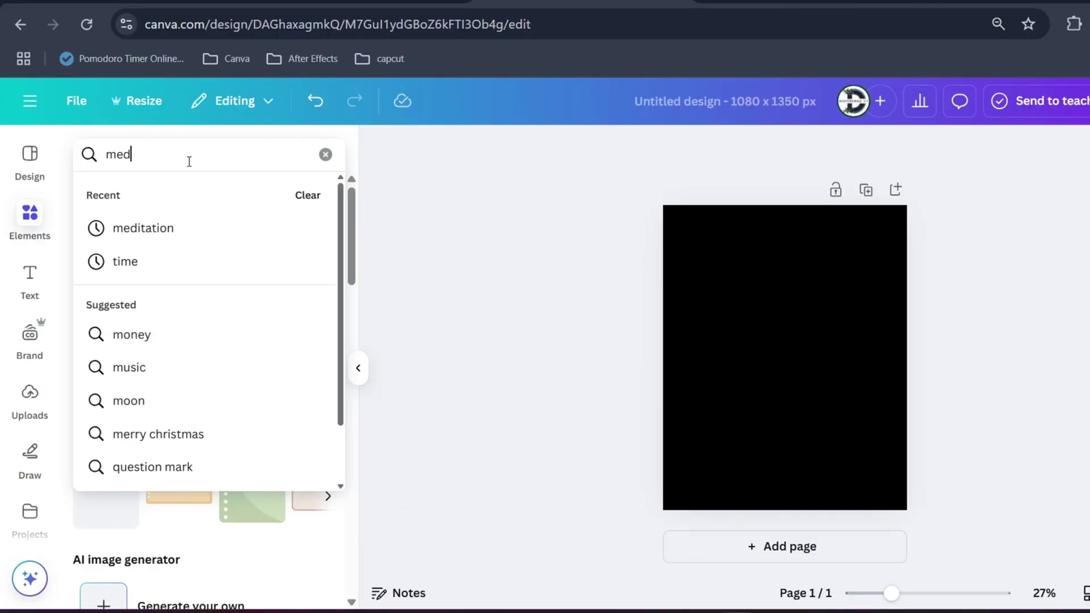
{"action": "type", "text": "itation"}
{"action": "key", "text": "Return"}
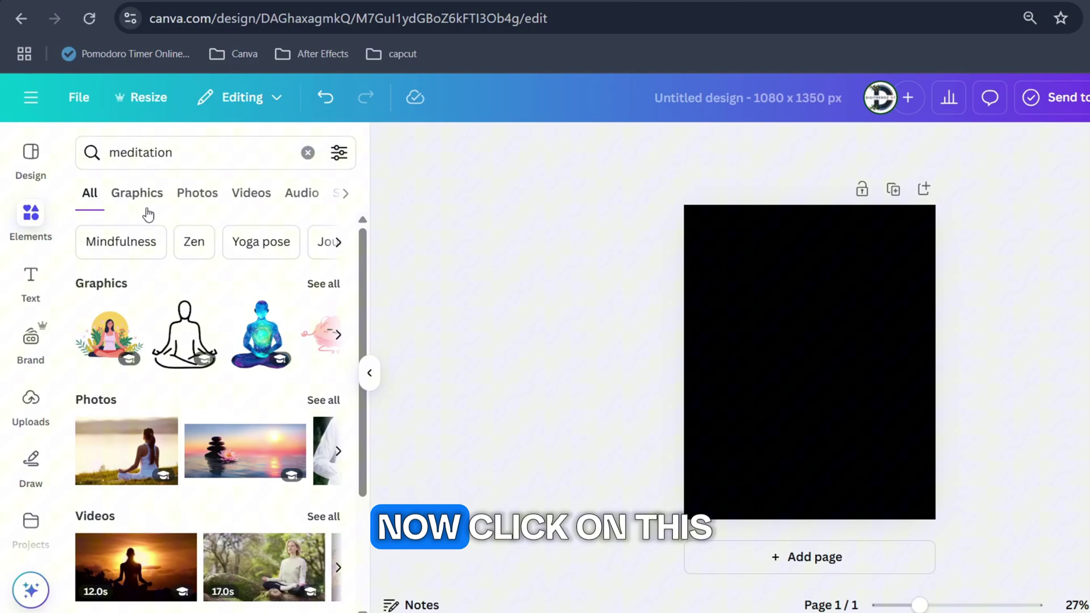
{"action": "left_click", "coordinate": [126, 198]}
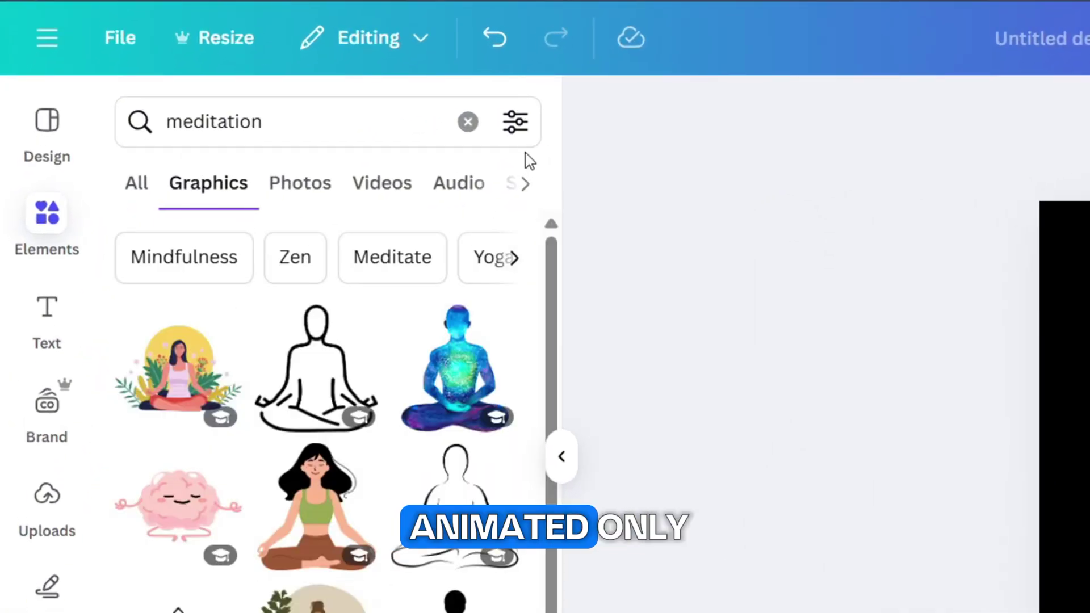
{"action": "left_click", "coordinate": [517, 124]}
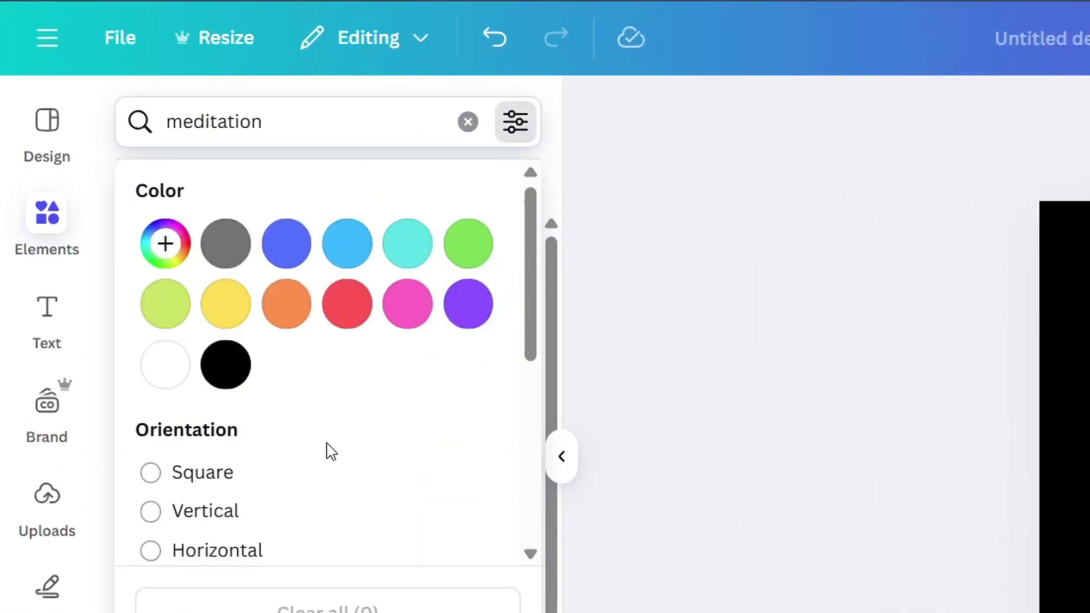
{"action": "scroll", "coordinate": [331, 451], "scroll_direction": "down", "scroll_amount": 2}
{"action": "left_click", "coordinate": [709, 399]}
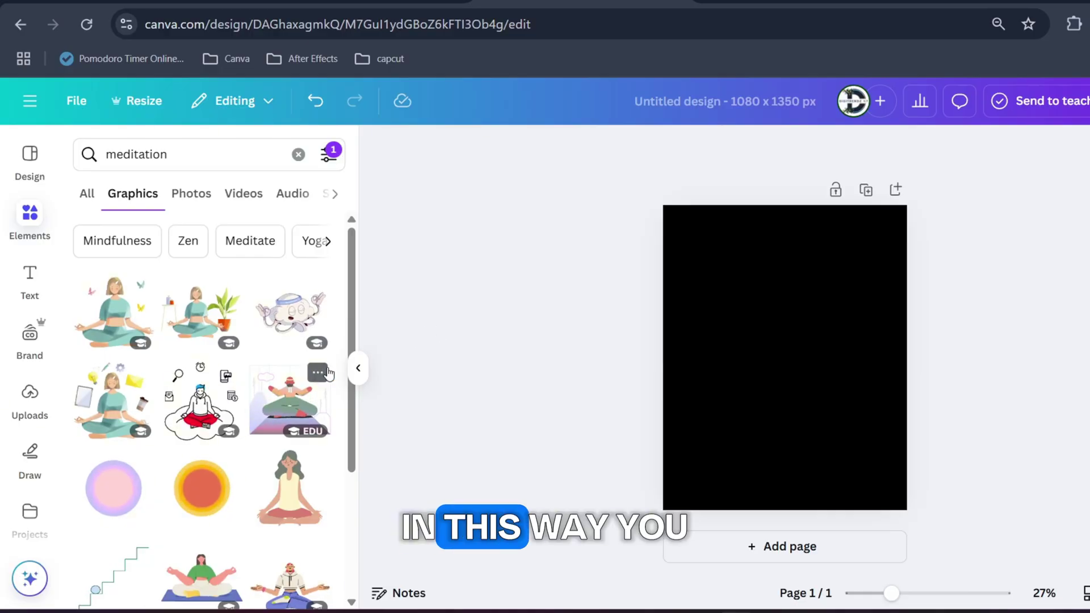
Add the animated line staircase with the rolling light-blue ball to the black page
{"action": "scroll", "coordinate": [411, 446], "scroll_direction": "down", "scroll_amount": 3}
{"action": "scroll", "coordinate": [262, 359], "scroll_direction": "down", "scroll_amount": 6}
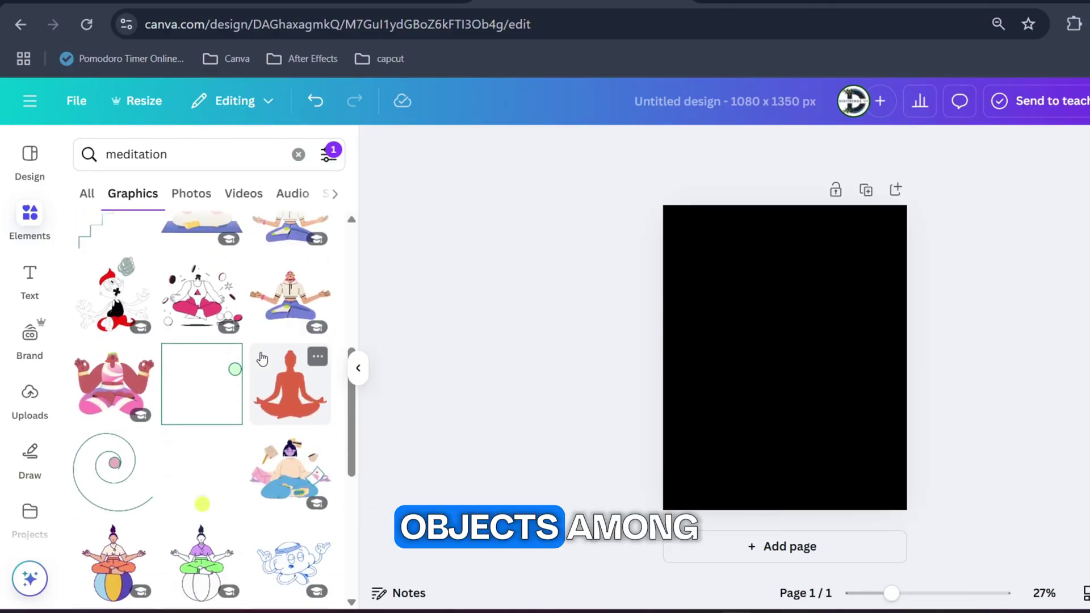
{"action": "scroll", "coordinate": [262, 356], "scroll_direction": "down", "scroll_amount": 8}
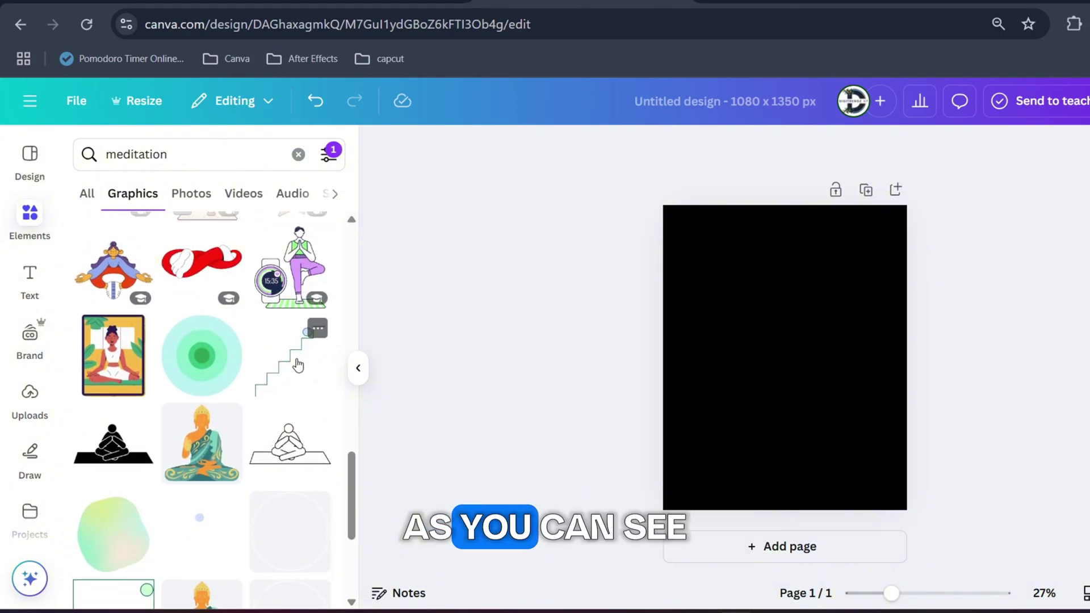
{"action": "left_click", "coordinate": [297, 365]}
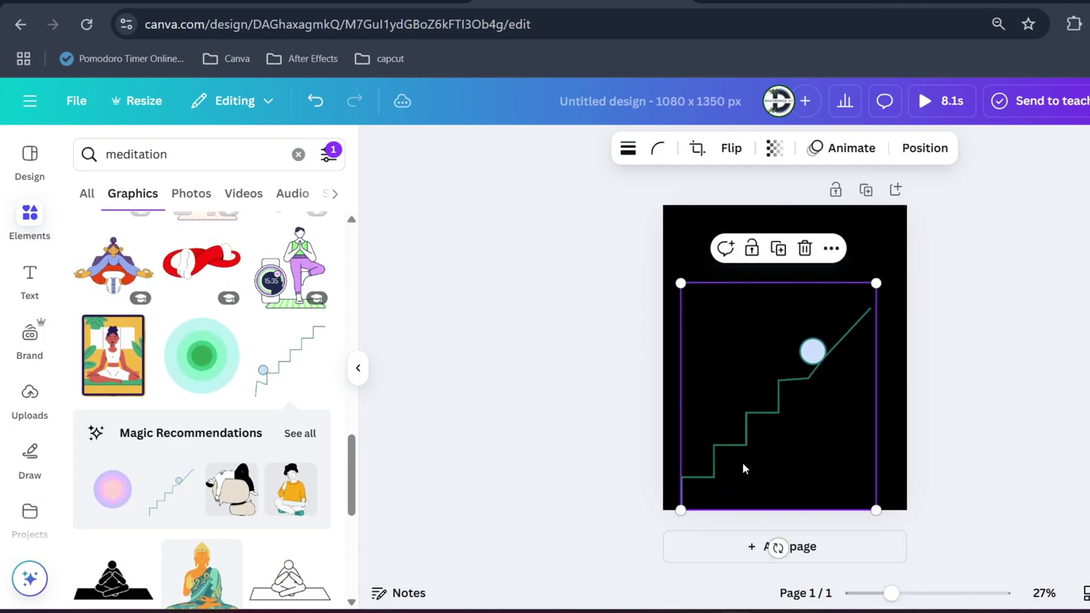
Add a second page and place the animated green ball inside a square on it, shrunk and centred
{"action": "left_click", "coordinate": [783, 548]}
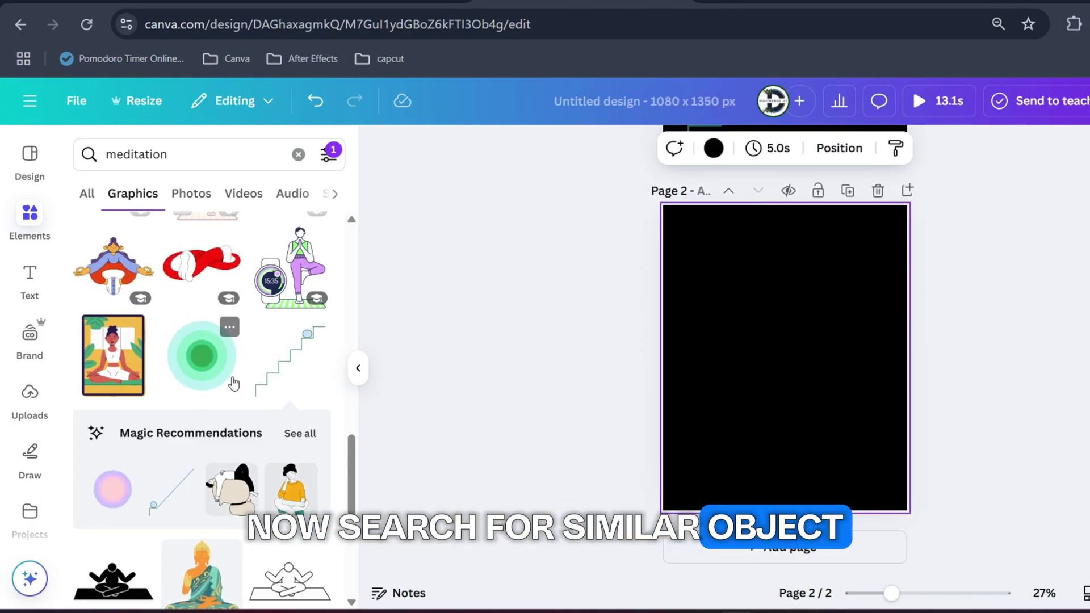
{"action": "scroll", "coordinate": [230, 388], "scroll_direction": "down", "scroll_amount": 3}
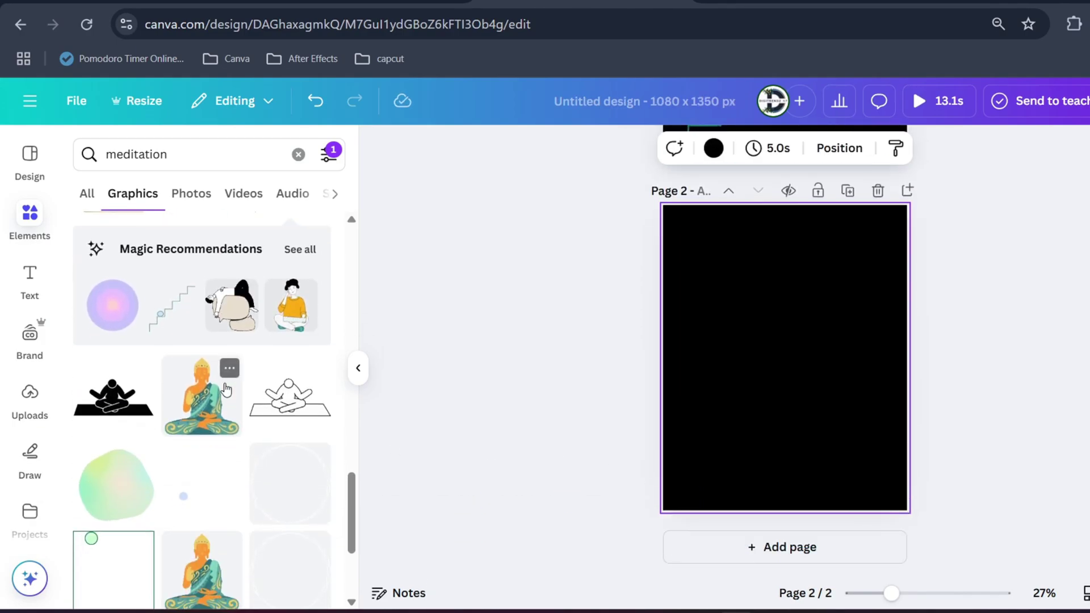
{"action": "left_click", "coordinate": [155, 541]}
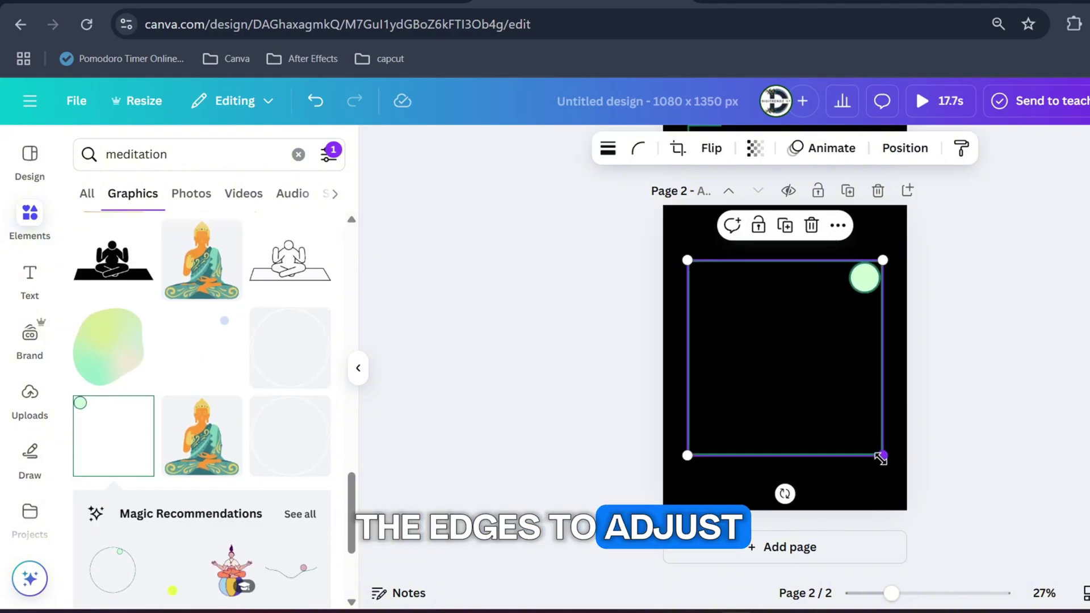
{"action": "left_click_drag", "start_coordinate": [881, 459], "coordinate": [827, 424]}
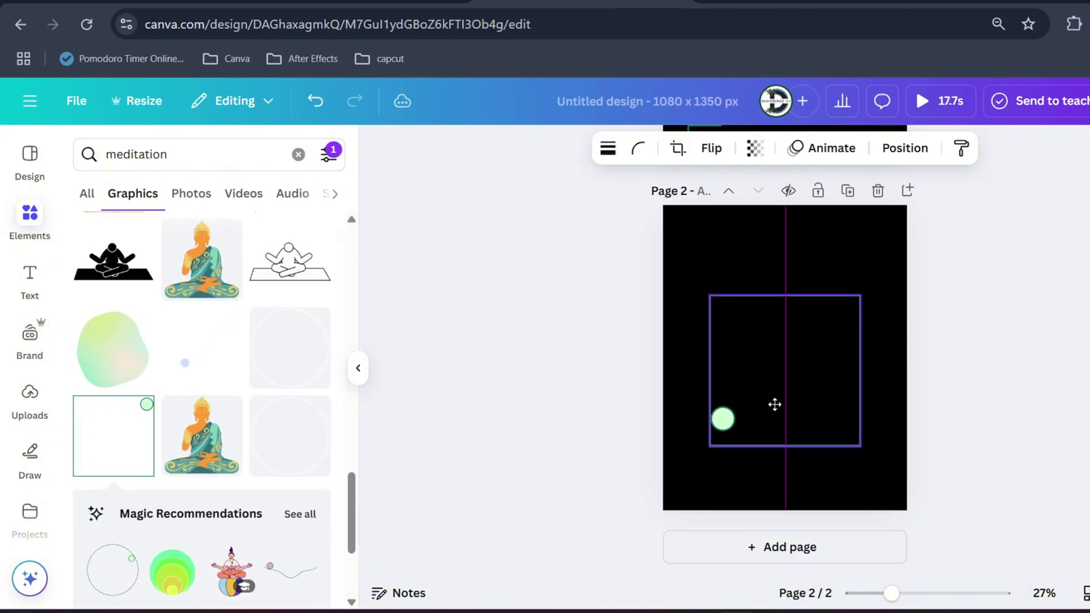
{"action": "left_click_drag", "start_coordinate": [778, 400], "coordinate": [771, 401]}
Browse the recommended graphics related to the green ball inside a square for similar animations
{"action": "mouse_move", "coordinate": [150, 419]}
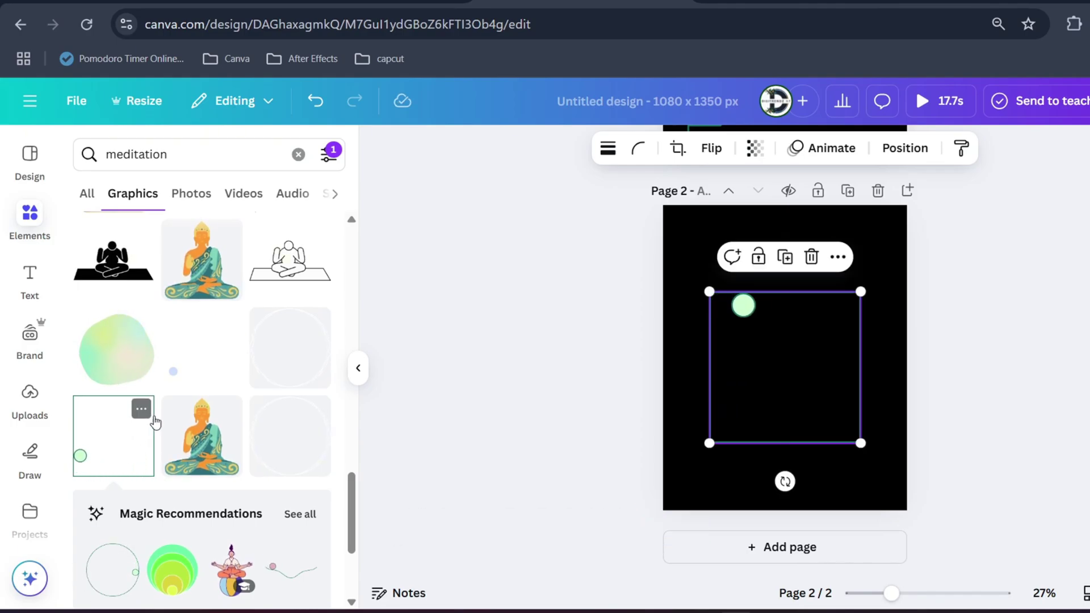
{"action": "left_click", "coordinate": [146, 413]}
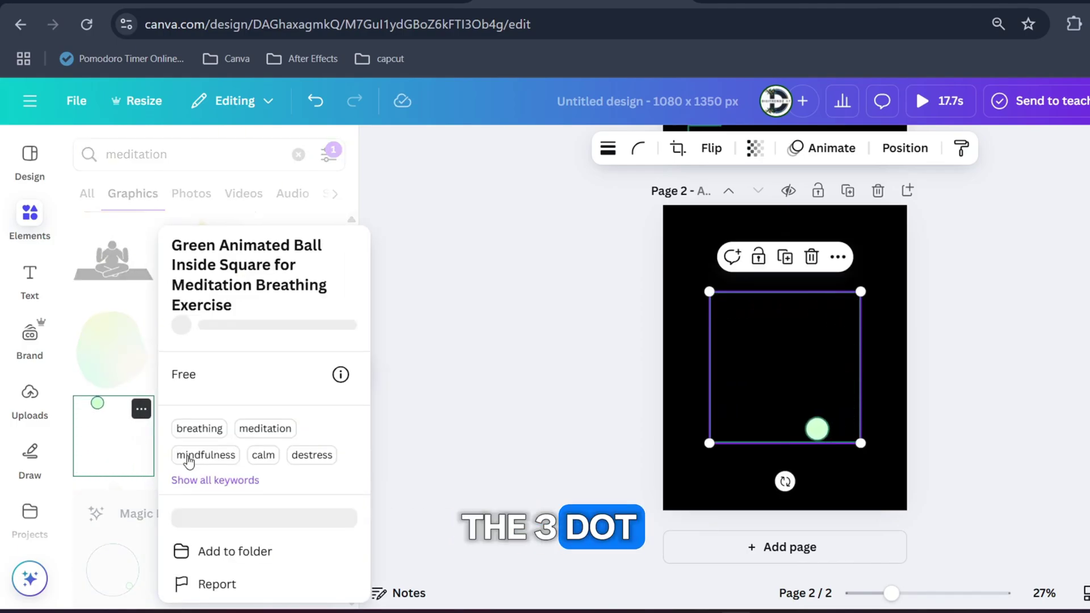
{"action": "left_click", "coordinate": [227, 492]}
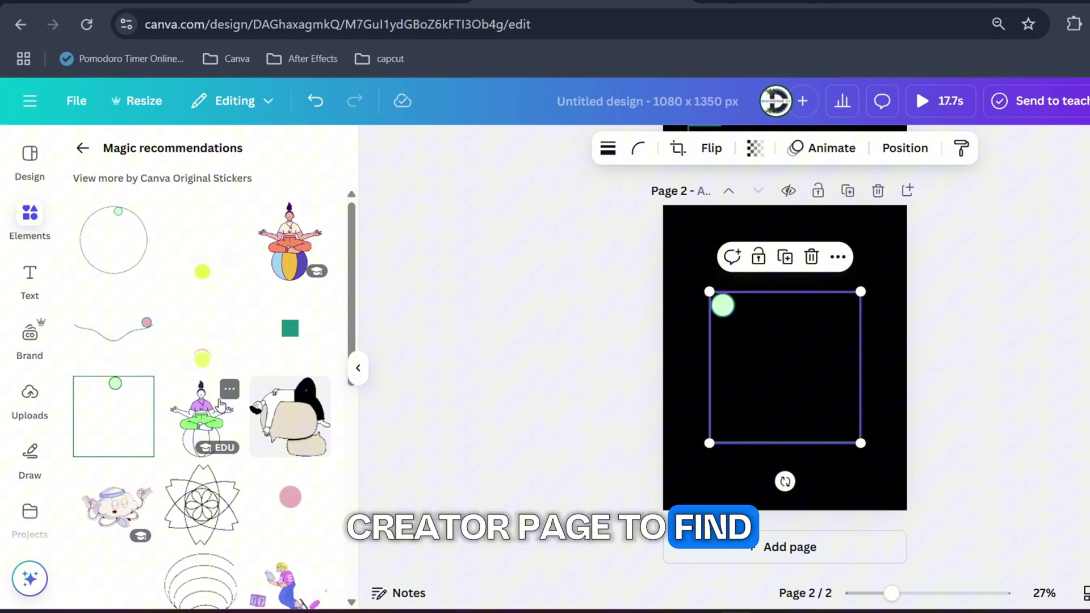
{"action": "scroll", "coordinate": [216, 431], "scroll_direction": "down", "scroll_amount": 5}
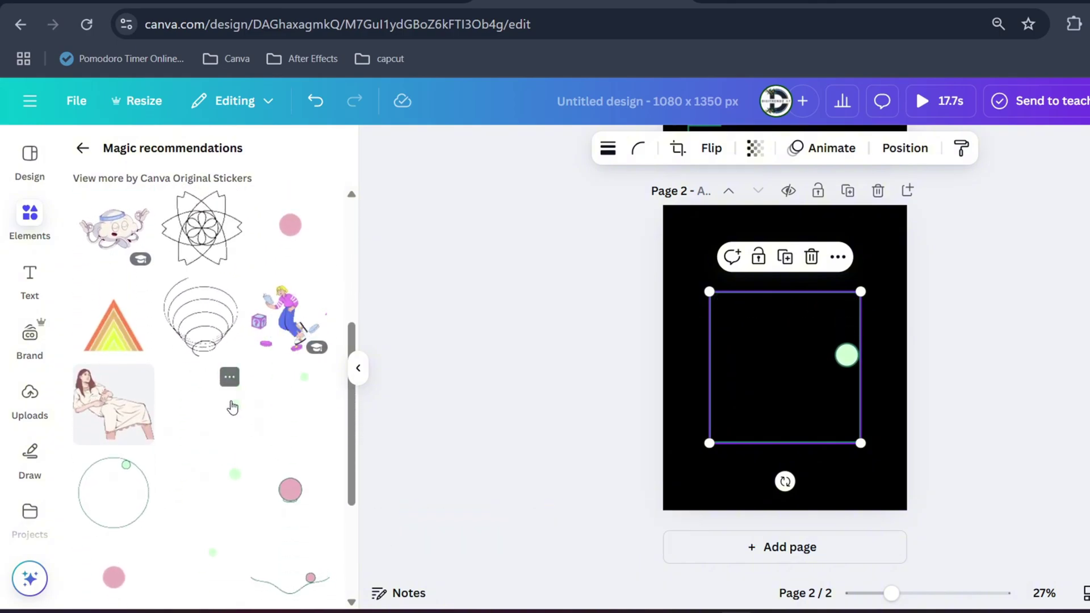
{"action": "scroll", "coordinate": [232, 408], "scroll_direction": "down", "scroll_amount": 3}
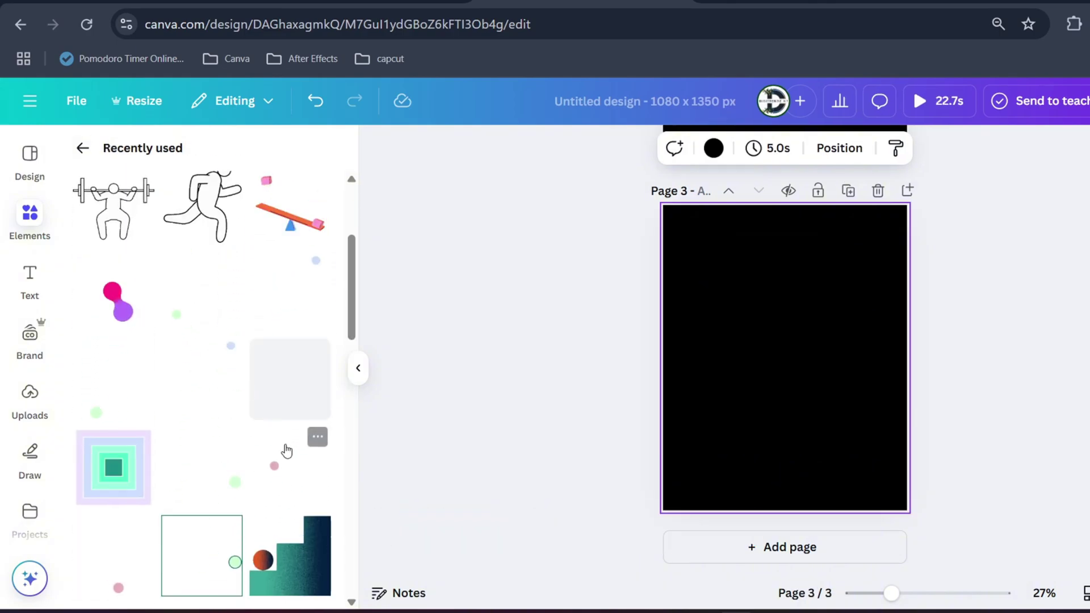
Add a third page and place the recently used gradient staircase graphic with the orange ball in its lower part
{"action": "scroll", "coordinate": [287, 454], "scroll_direction": "down", "scroll_amount": 3}
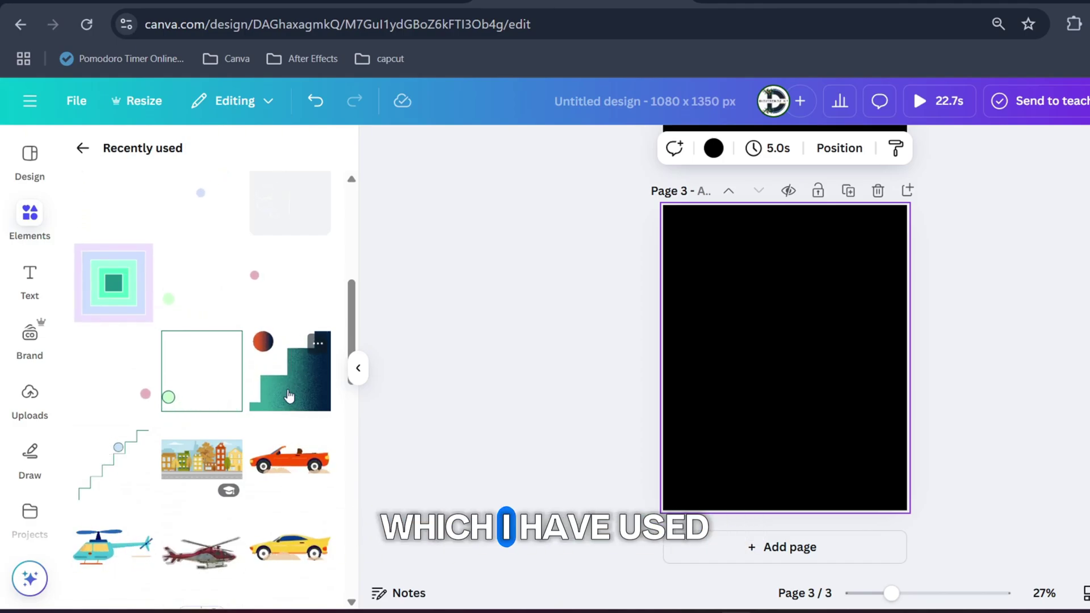
{"action": "scroll", "coordinate": [287, 394], "scroll_direction": "up", "scroll_amount": 2}
{"action": "left_click_drag", "start_coordinate": [321, 469], "coordinate": [751, 442]}
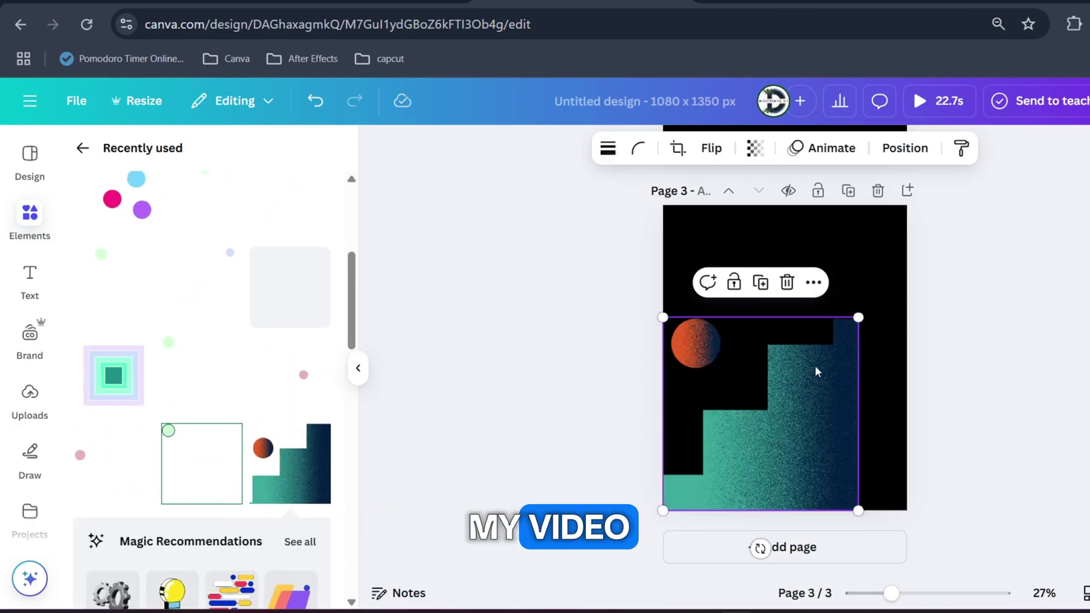
{"action": "left_click_drag", "start_coordinate": [815, 370], "coordinate": [858, 374]}
{"action": "left_click_drag", "start_coordinate": [856, 418], "coordinate": [857, 406]}
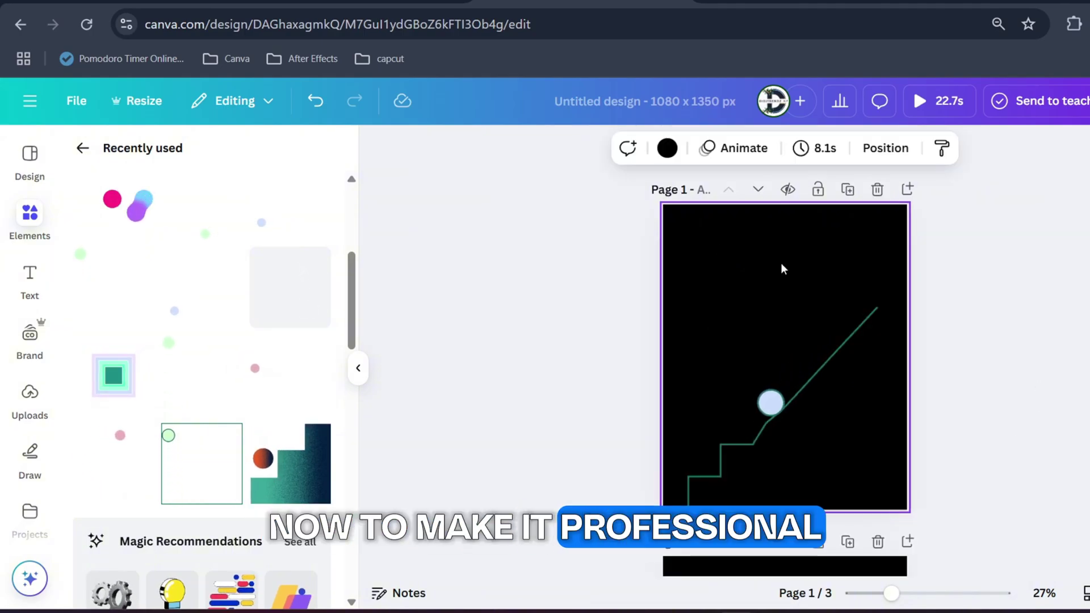
Add a text box on page 1 reading "Lifes up and down are the climb"
{"action": "key", "text": "t"}
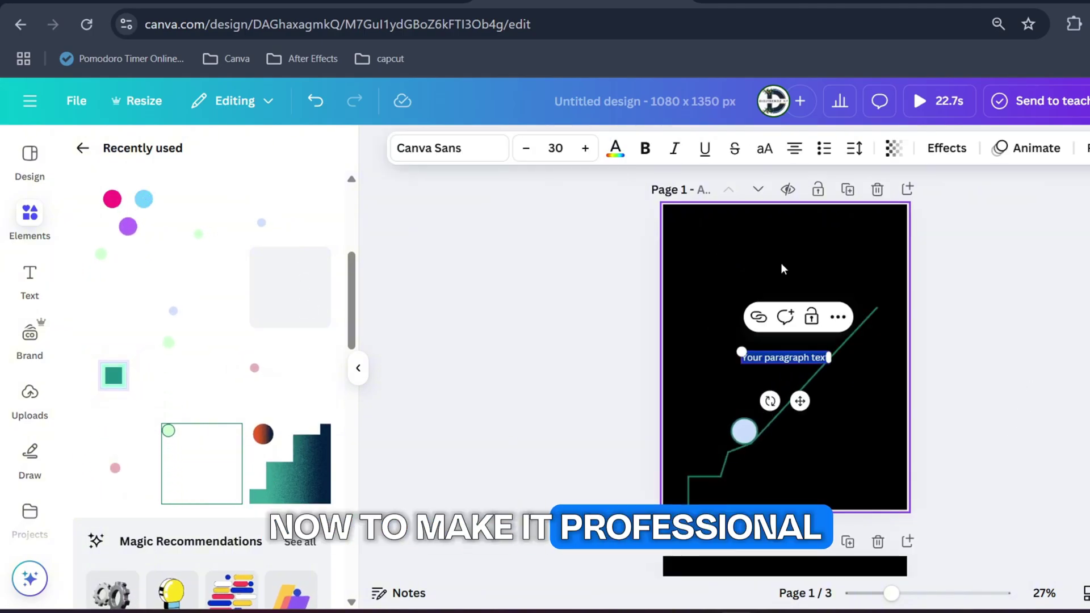
{"action": "key", "text": "ctrl+v"}
{"action": "left_click", "coordinate": [944, 376]}
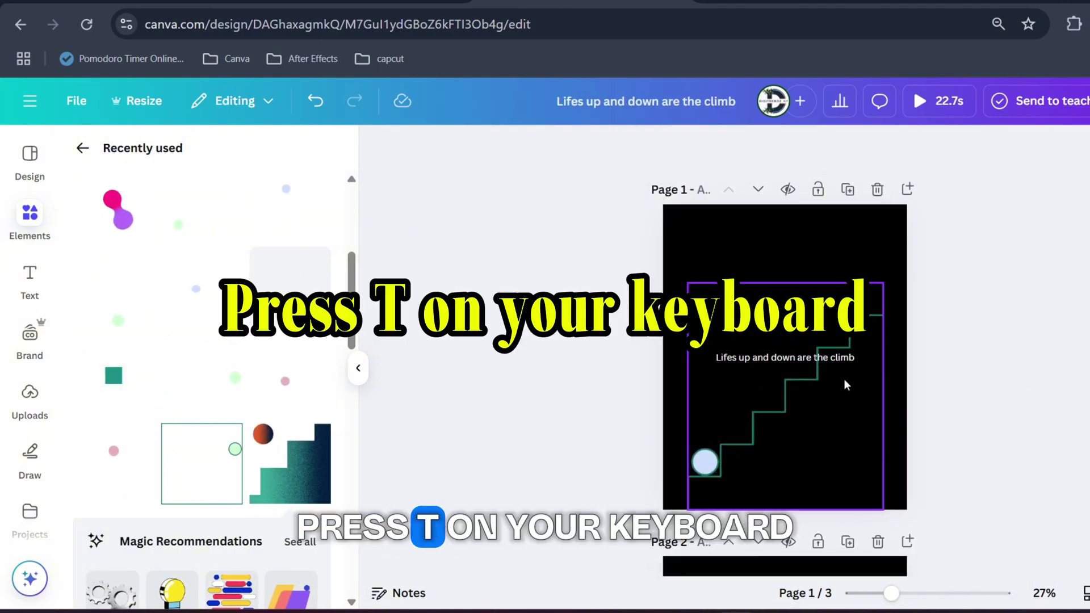
Move the quote above the page 1 staircase, enlarge it to size 56.7 and wrap it as "Lifes up and down" / "are the climb"
{"action": "left_click_drag", "start_coordinate": [809, 354], "coordinate": [676, 238]}
{"action": "key", "text": "Return"}
{"action": "left_click", "coordinate": [940, 357]}
{"action": "left_click", "coordinate": [786, 277]}
{"action": "left_click_drag", "start_coordinate": [808, 254], "coordinate": [838, 254]}
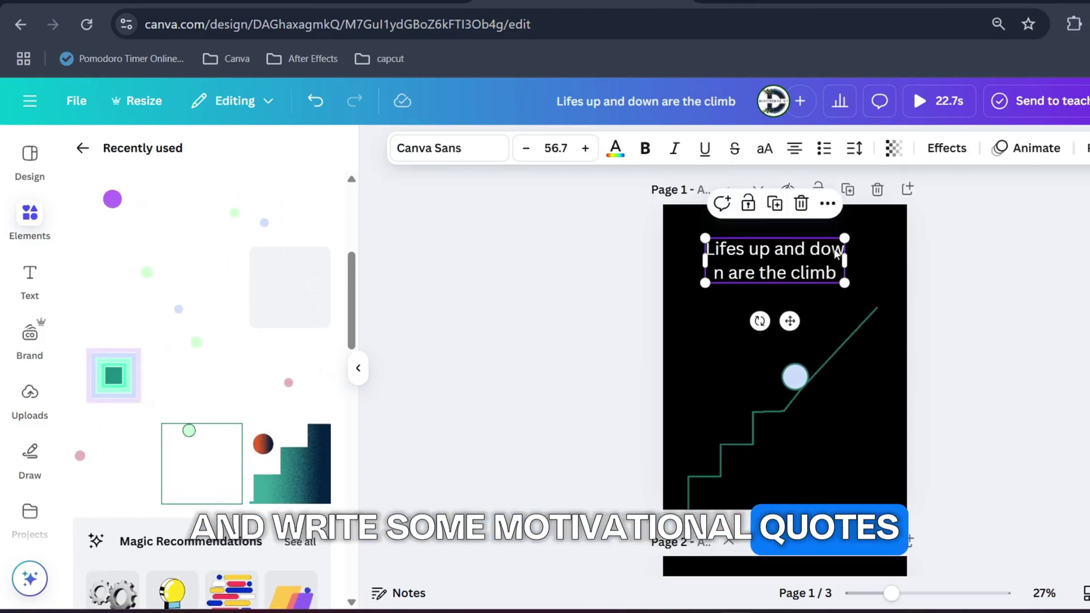
{"action": "left_click", "coordinate": [835, 251]}
{"action": "key", "text": "Return"}
Colour the words "Lifes" and "down" in the page 1 quote orange-yellow
{"action": "double_click", "coordinate": [720, 249]}
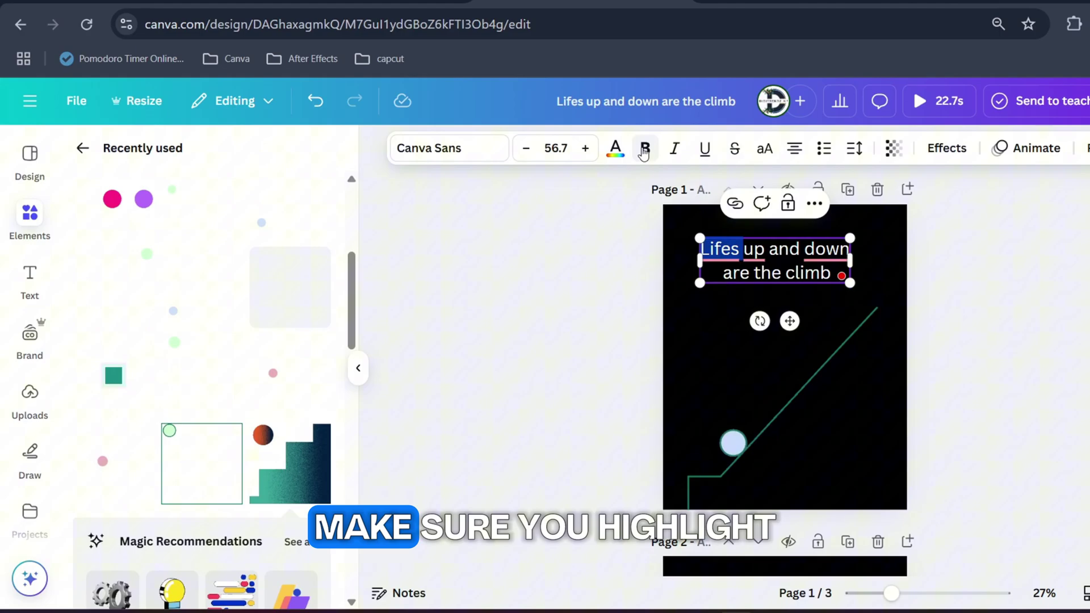
{"action": "left_click", "coordinate": [615, 148]}
{"action": "left_click", "coordinate": [313, 430]}
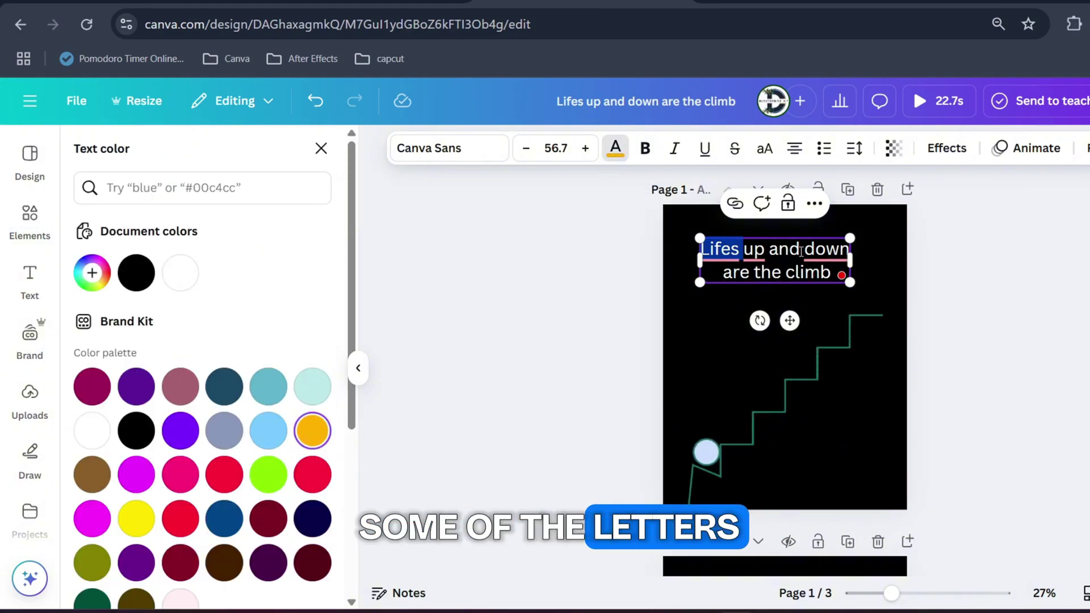
{"action": "left_click", "coordinate": [831, 235]}
{"action": "double_click", "coordinate": [830, 245]}
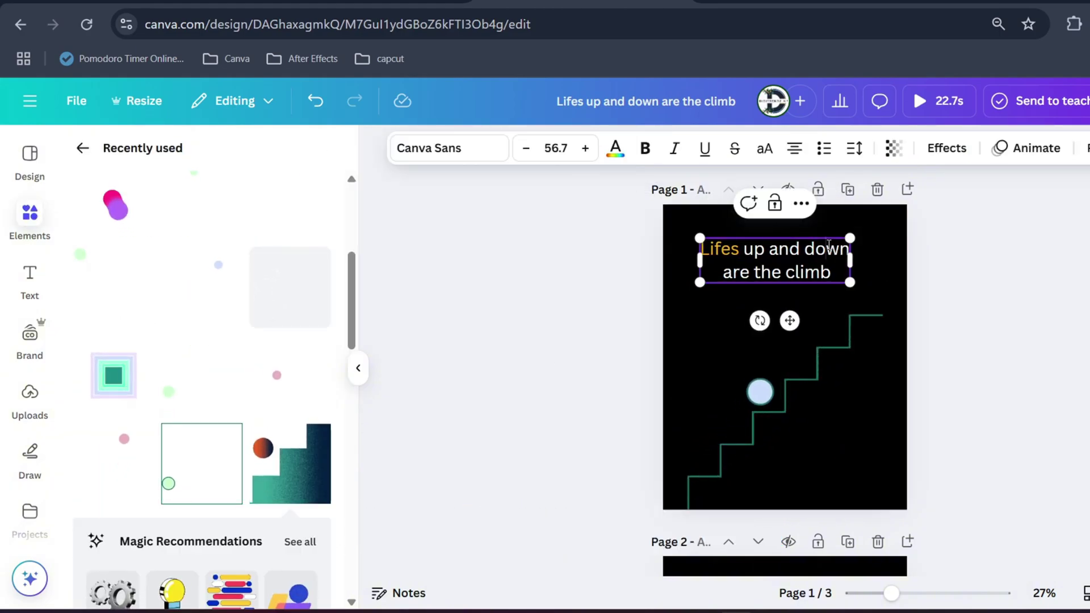
{"action": "left_click", "coordinate": [621, 158]}
{"action": "left_click", "coordinate": [312, 430]}
{"action": "left_click", "coordinate": [545, 341]}
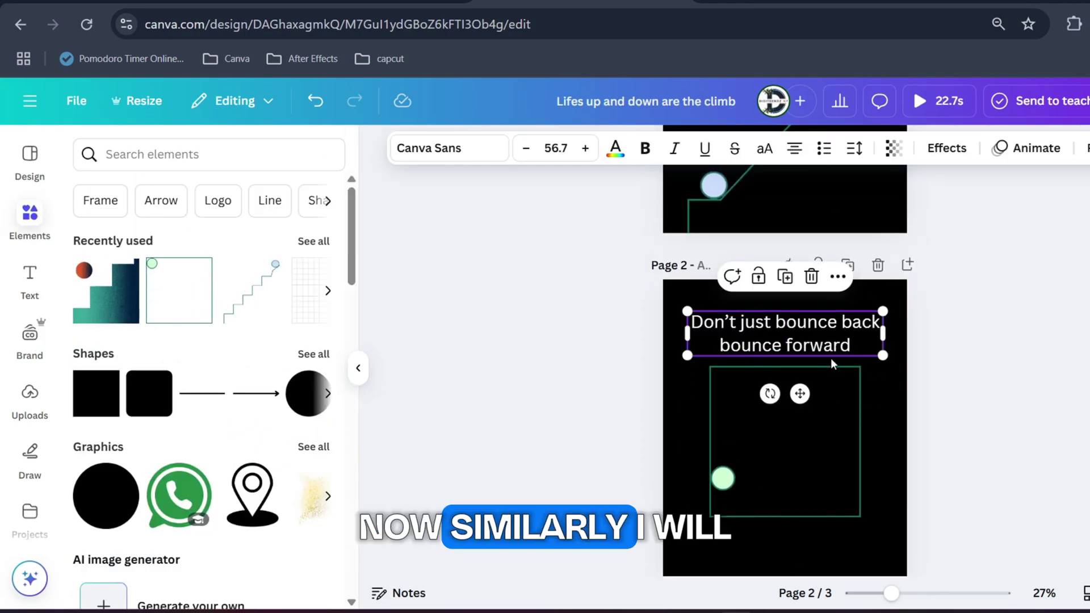
Place the quote "Don't just bounce back bounce forward" at size 48.2 above the square on page 2, spanning the full page width
{"action": "left_click_drag", "start_coordinate": [882, 355], "coordinate": [853, 348]}
{"action": "left_click_drag", "start_coordinate": [786, 339], "coordinate": [800, 339]}
{"action": "left_click", "coordinate": [790, 339]}
{"action": "left_click_drag", "start_coordinate": [702, 329], "coordinate": [663, 330]}
{"action": "left_click_drag", "start_coordinate": [868, 329], "coordinate": [908, 329]}
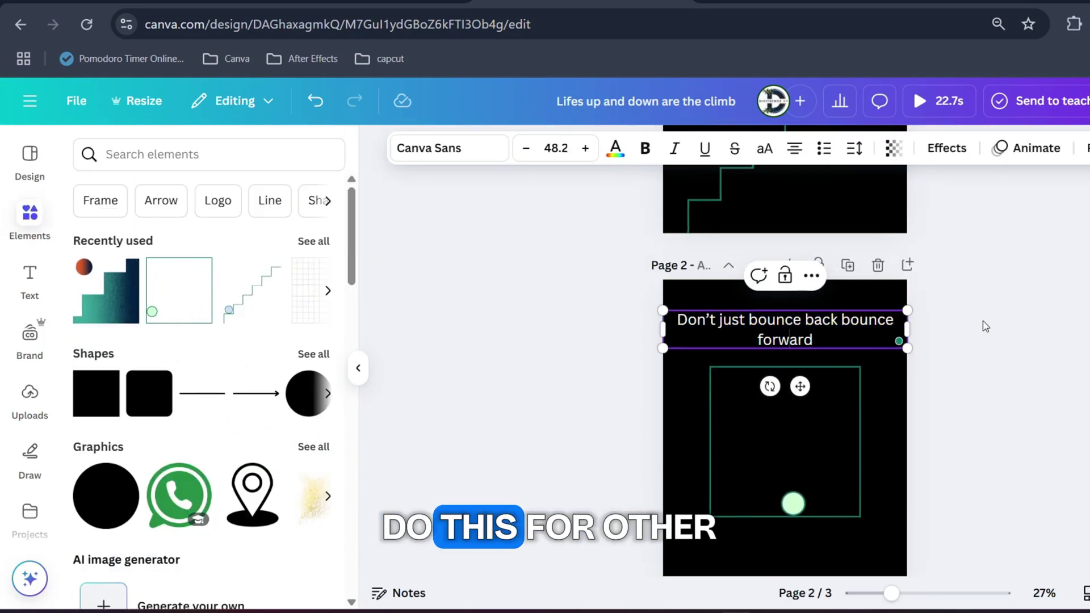
Colour the words "back" and "forward" in the page 2 quote orange-yellow
{"action": "double_click", "coordinate": [828, 323]}
{"action": "left_click", "coordinate": [615, 149]}
{"action": "left_click", "coordinate": [192, 277]}
{"action": "double_click", "coordinate": [790, 340]}
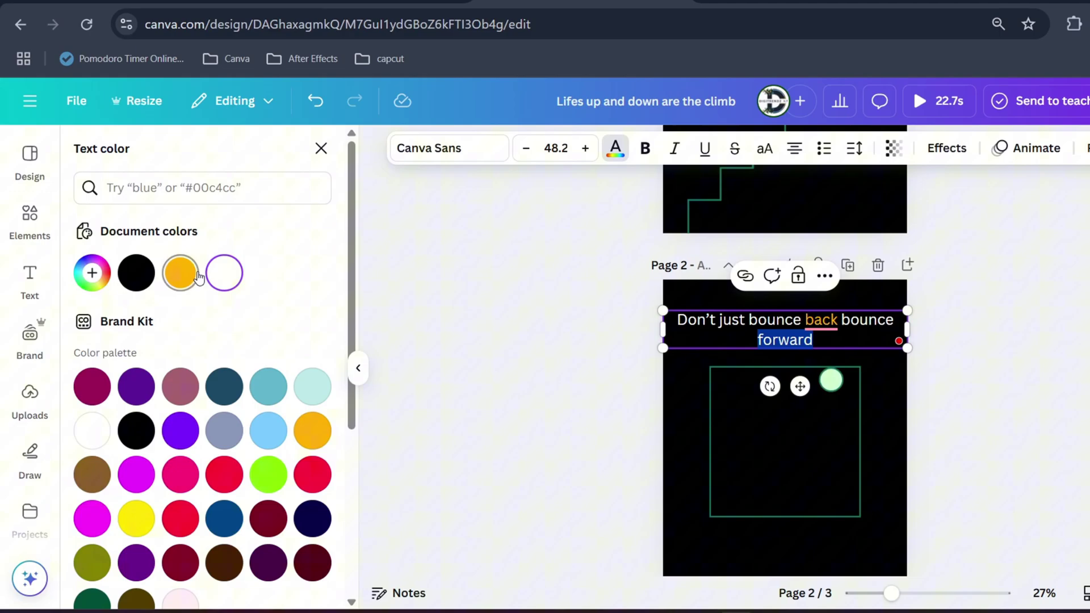
{"action": "left_click", "coordinate": [191, 274]}
{"action": "left_click", "coordinate": [568, 317]}
Centre the quote "Think outside the box" horizontally above the ball and stairs on page 3
{"action": "left_click", "coordinate": [822, 321]}
{"action": "left_click", "coordinate": [822, 321]}
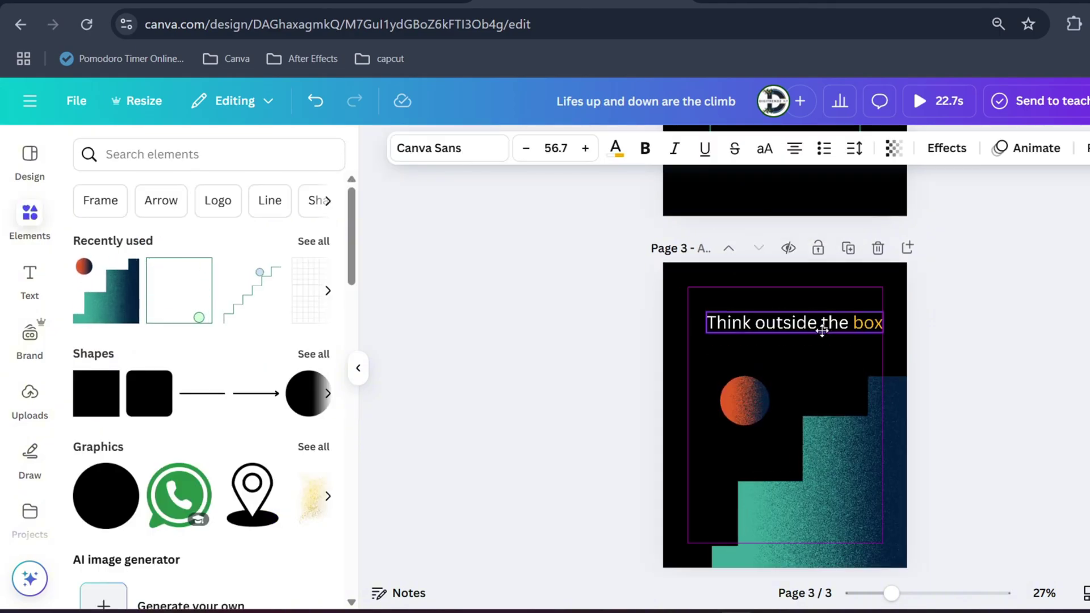
{"action": "left_click", "coordinate": [657, 326]}
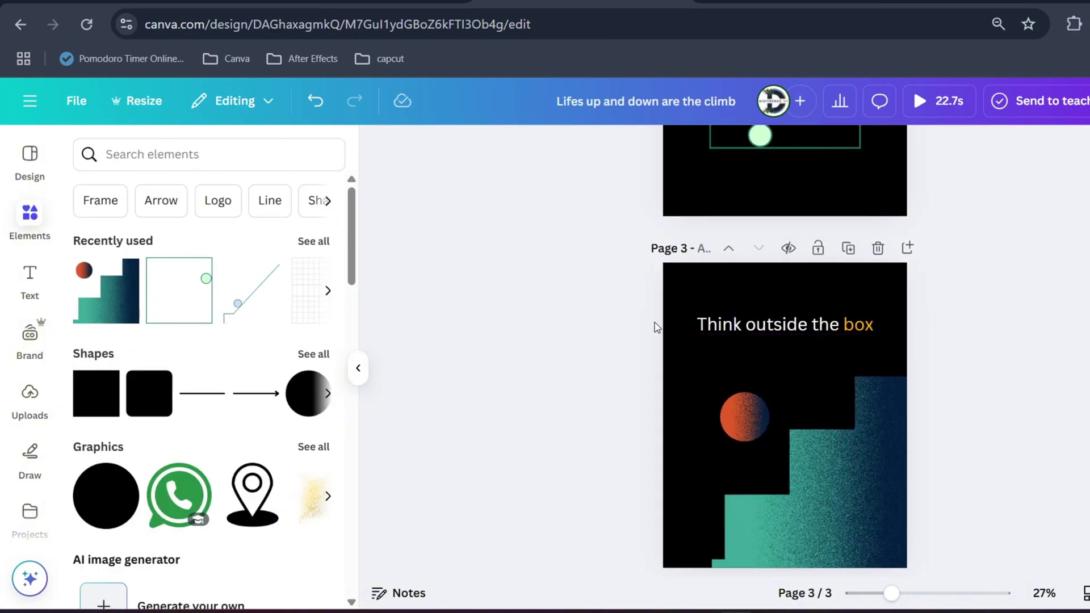
{"action": "scroll", "coordinate": [627, 329], "scroll_direction": "down", "scroll_amount": 2}
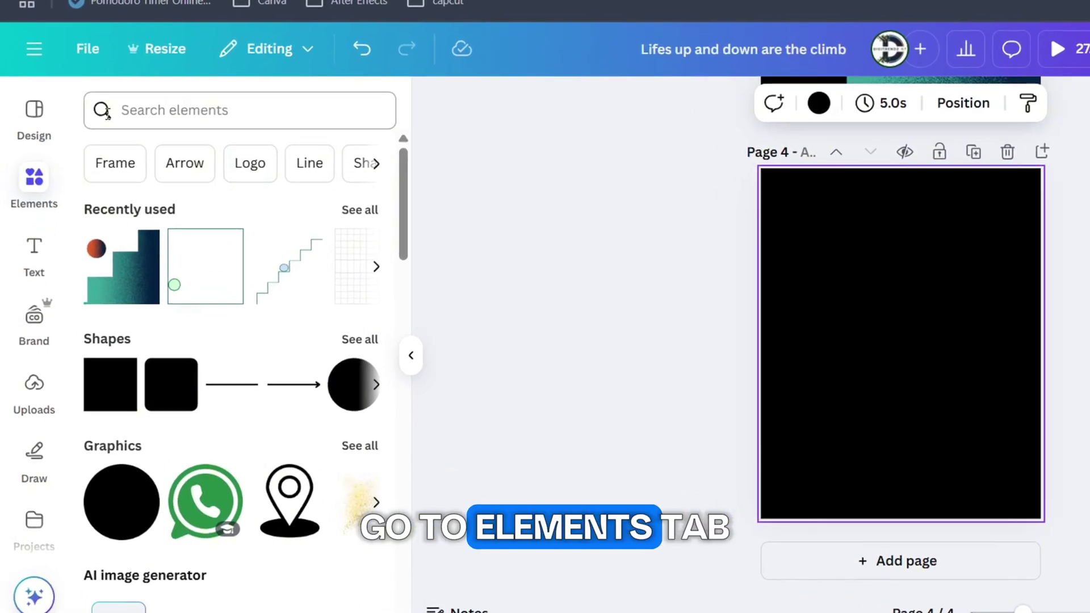
Search the elements for "stickperson" and limit the results to graphics
{"action": "left_click", "coordinate": [130, 154]}
{"action": "type", "text": "stickperson"}
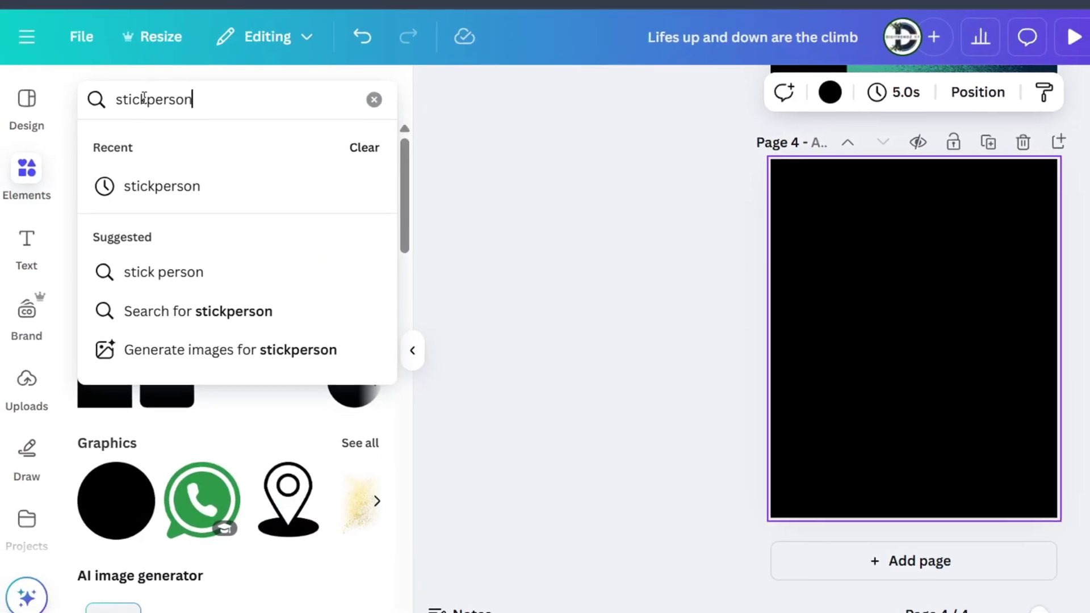
{"action": "key", "text": "Return"}
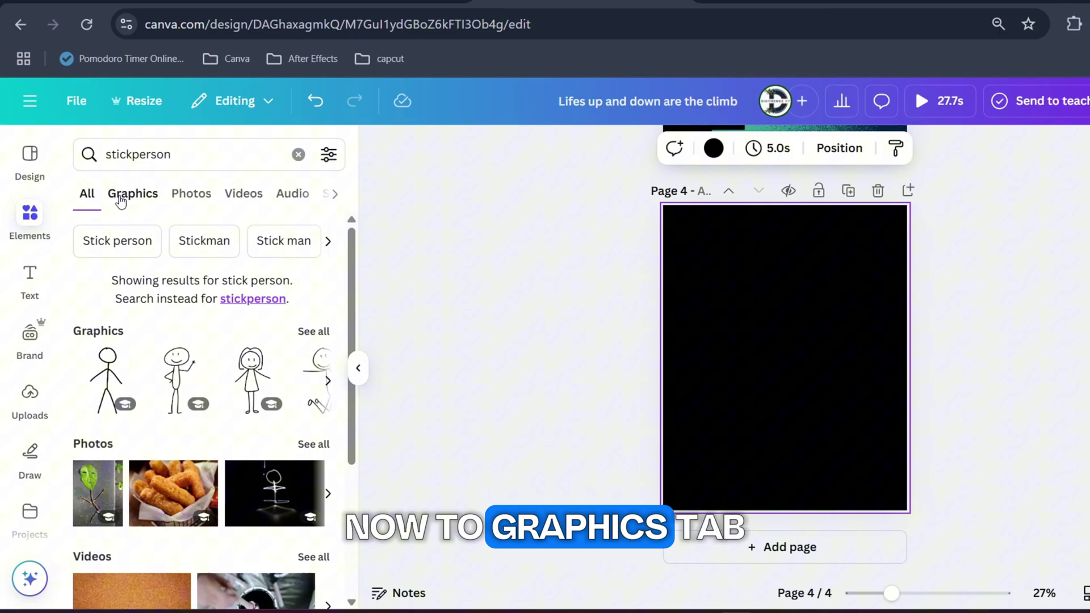
{"action": "left_click", "coordinate": [127, 196]}
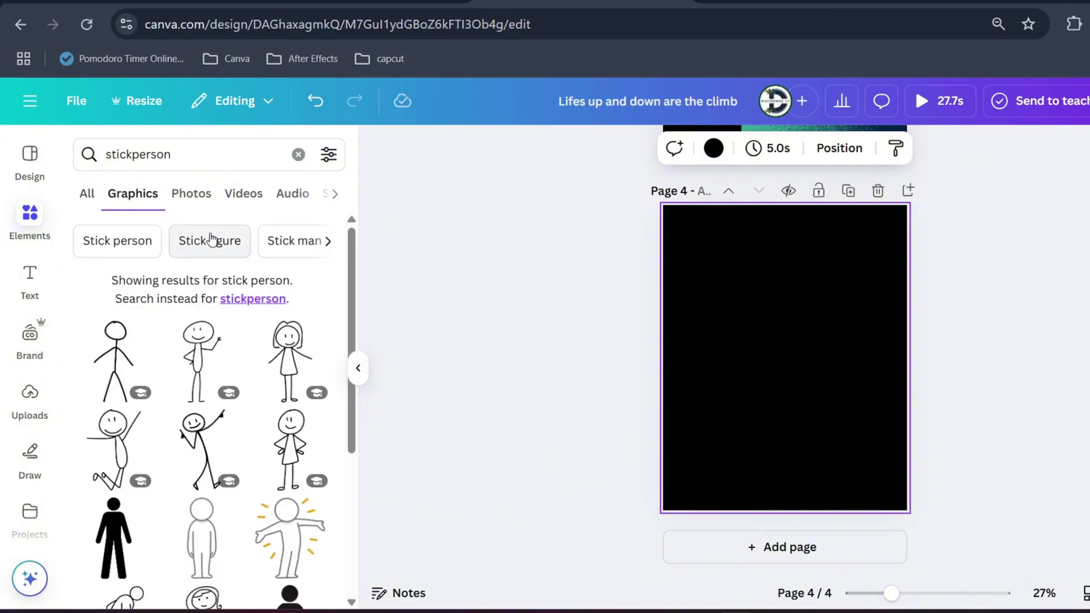
{"action": "scroll", "coordinate": [213, 350], "scroll_direction": "down", "scroll_amount": 2}
{"action": "scroll", "coordinate": [213, 350], "scroll_direction": "up", "scroll_amount": 2}
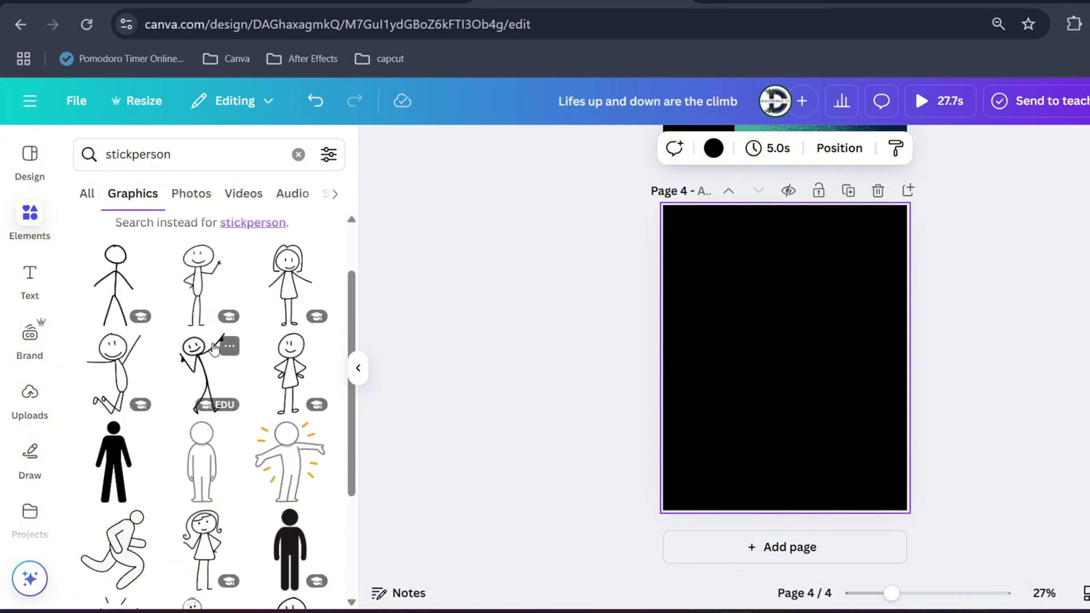
Filter the stickperson graphics to animated ones only
{"action": "left_click", "coordinate": [329, 154]}
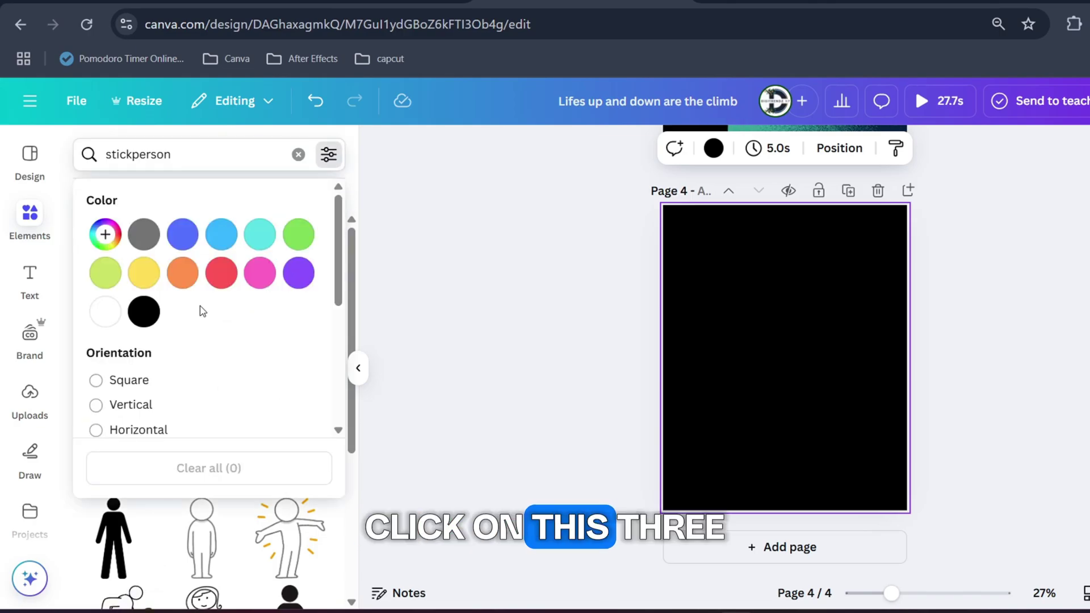
{"action": "scroll", "coordinate": [209, 359], "scroll_direction": "down", "scroll_amount": 3}
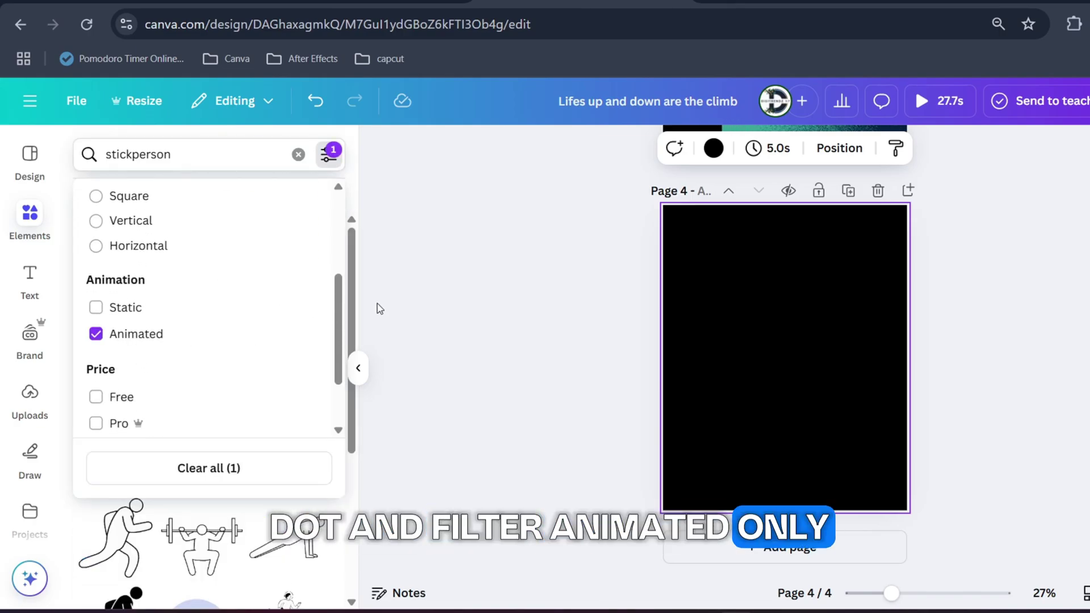
{"action": "left_click", "coordinate": [431, 314]}
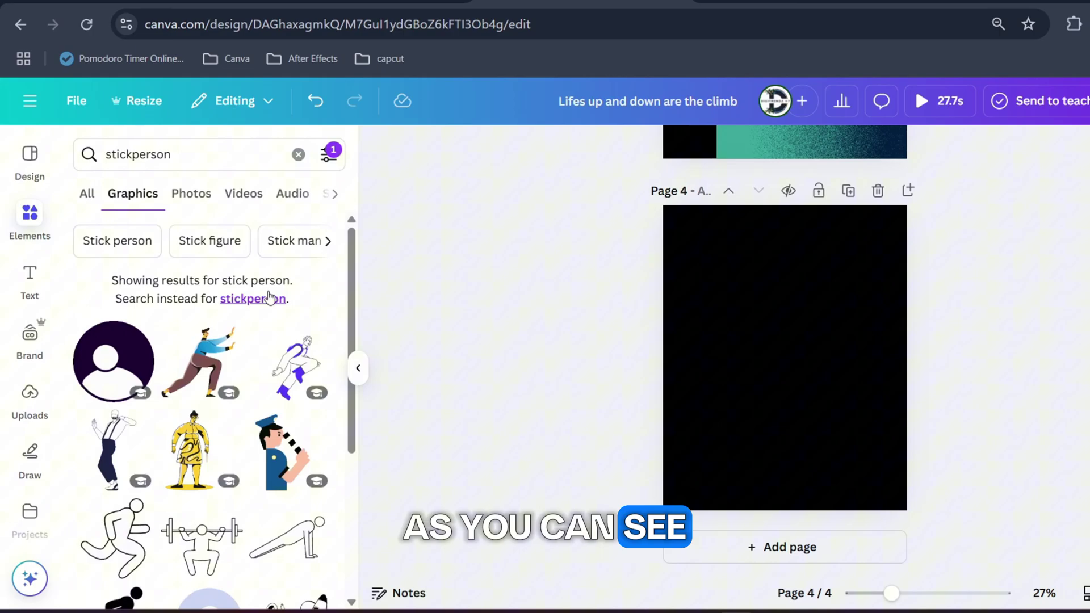
Add the animated running figure to page 4, shrink it and place it partly beyond the page's left edge
{"action": "scroll", "coordinate": [267, 279], "scroll_direction": "down", "scroll_amount": 3}
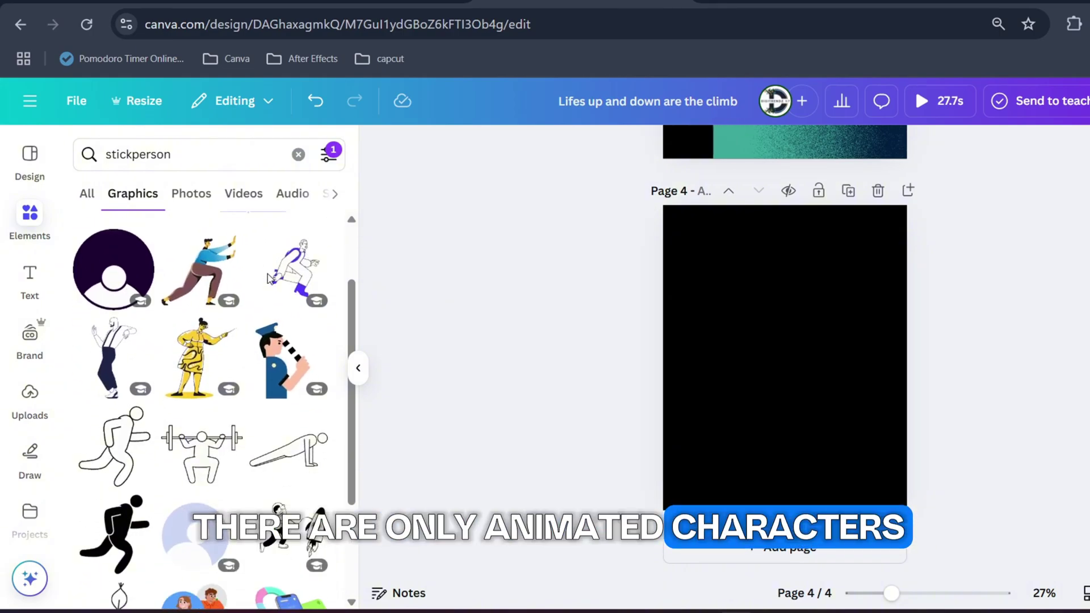
{"action": "left_click", "coordinate": [113, 355]}
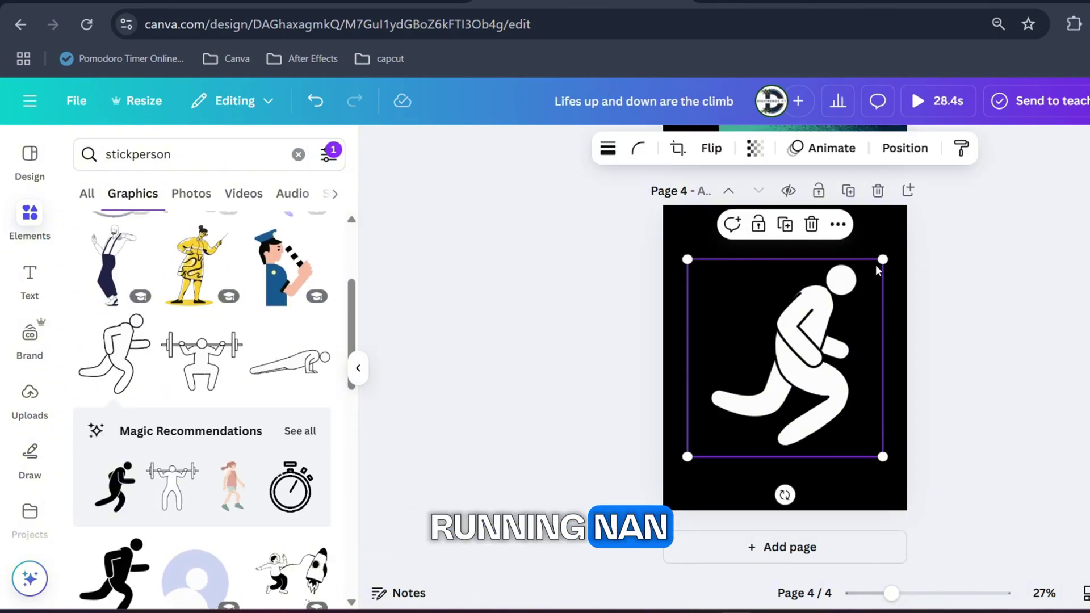
{"action": "left_click_drag", "start_coordinate": [879, 262], "coordinate": [770, 340]}
{"action": "left_click_drag", "start_coordinate": [749, 406], "coordinate": [720, 397]}
{"action": "left_click_drag", "start_coordinate": [760, 344], "coordinate": [741, 364]}
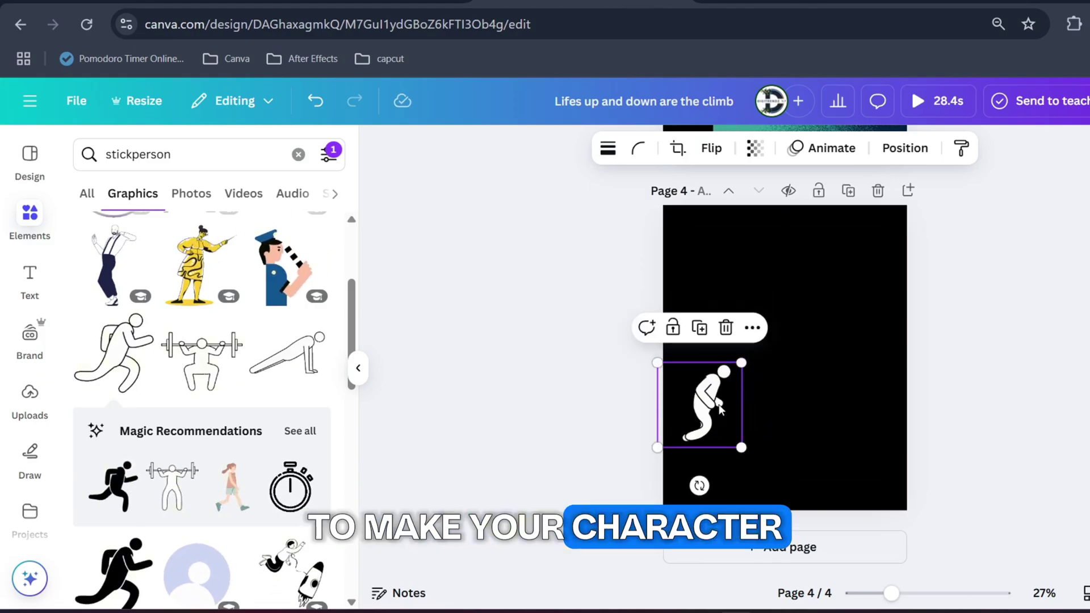
{"action": "left_click_drag", "start_coordinate": [700, 405], "coordinate": [672, 400]}
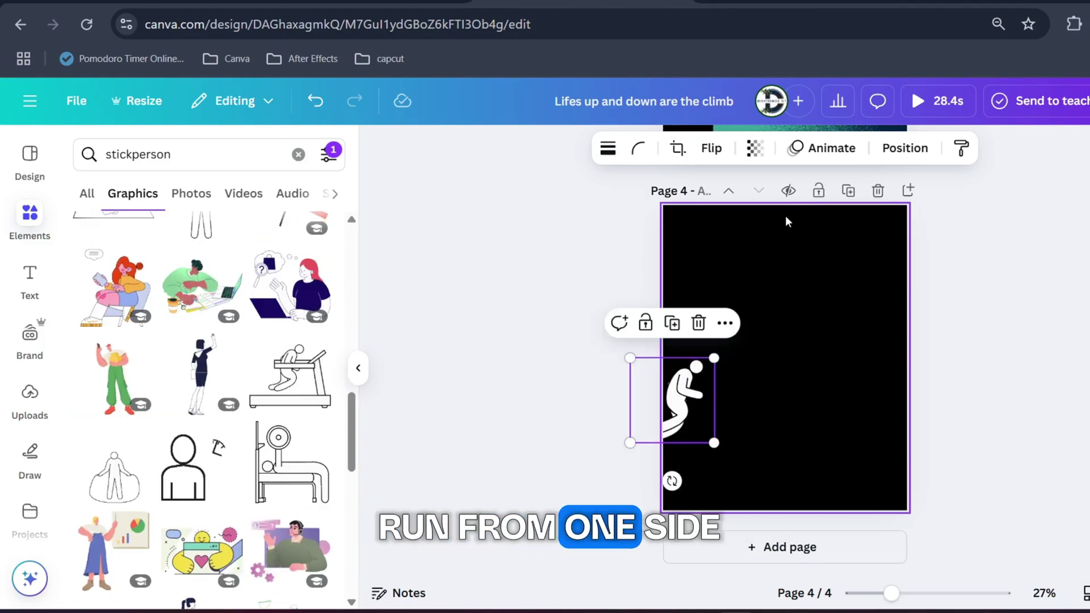
Create a custom animation that moves the runner in a straight horizontal path from the page's left edge to its right edge
{"action": "left_click", "coordinate": [832, 148]}
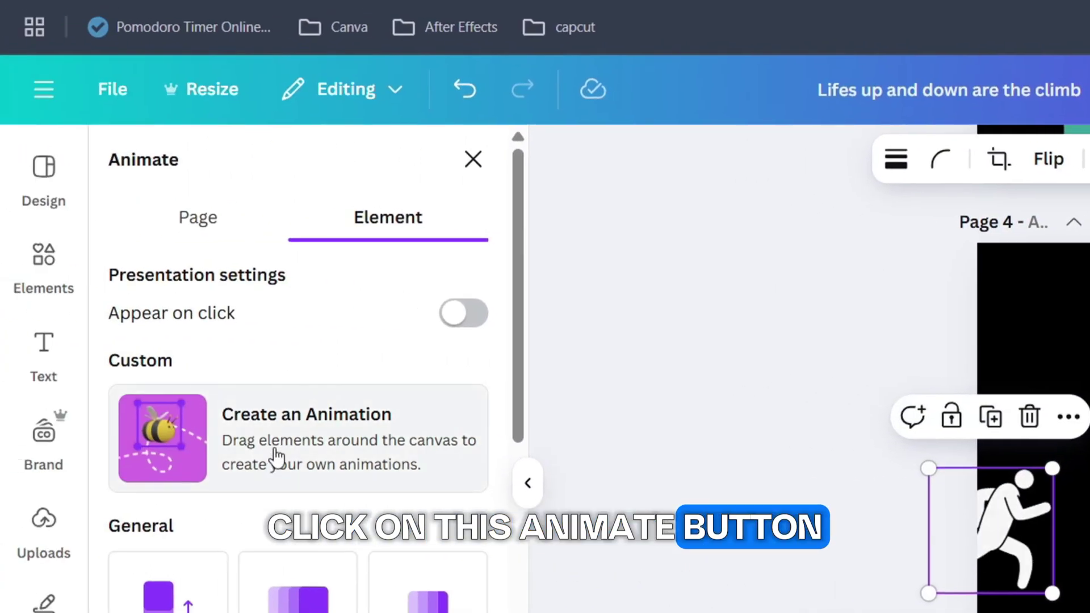
{"action": "left_click", "coordinate": [277, 455]}
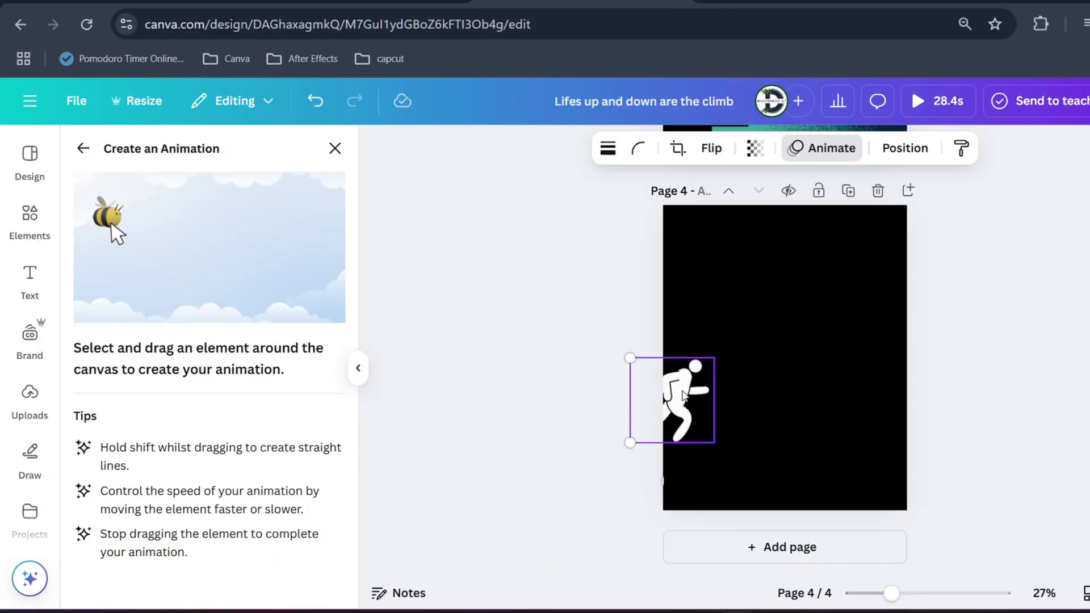
{"action": "left_click_drag", "start_coordinate": [684, 396], "coordinate": [805, 393]}
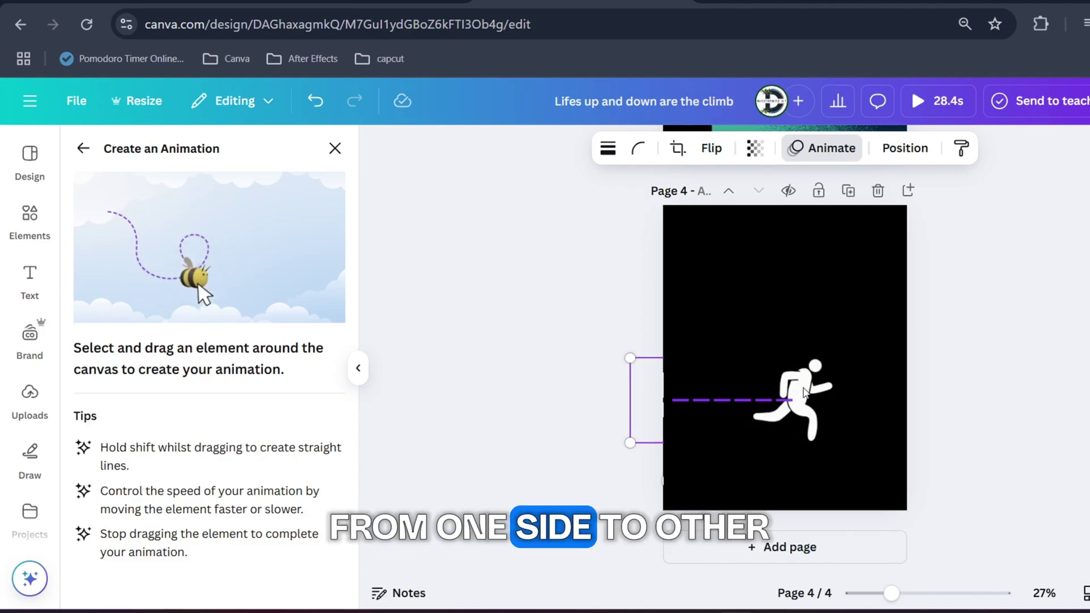
{"action": "left_click_drag", "start_coordinate": [881, 396], "coordinate": [896, 392]}
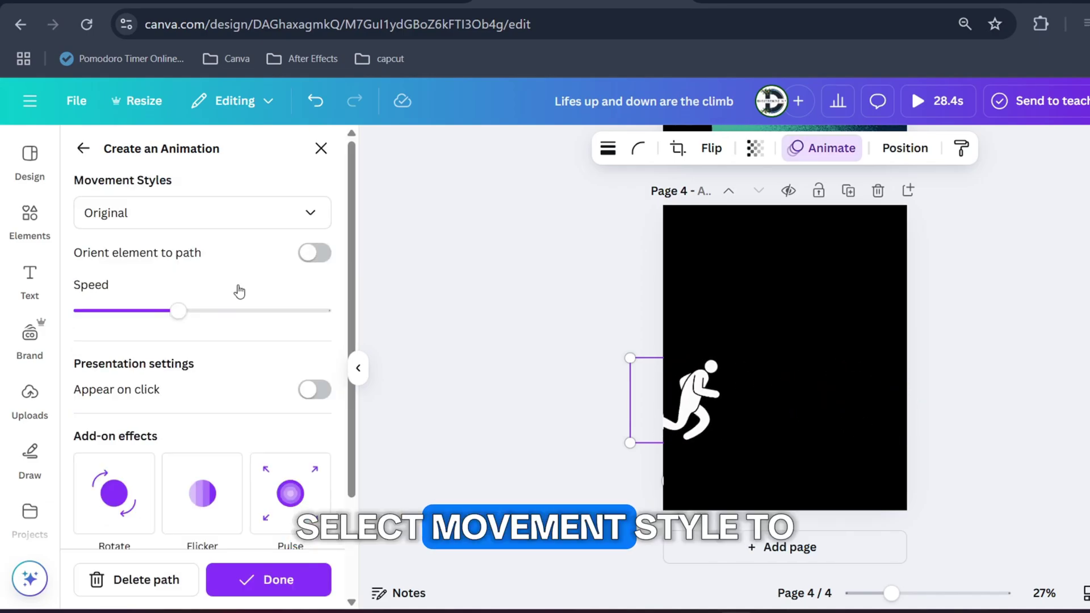
Set the runner animation's movement style to Steady and finish the animation
{"action": "left_click", "coordinate": [145, 222]}
{"action": "left_click", "coordinate": [163, 338]}
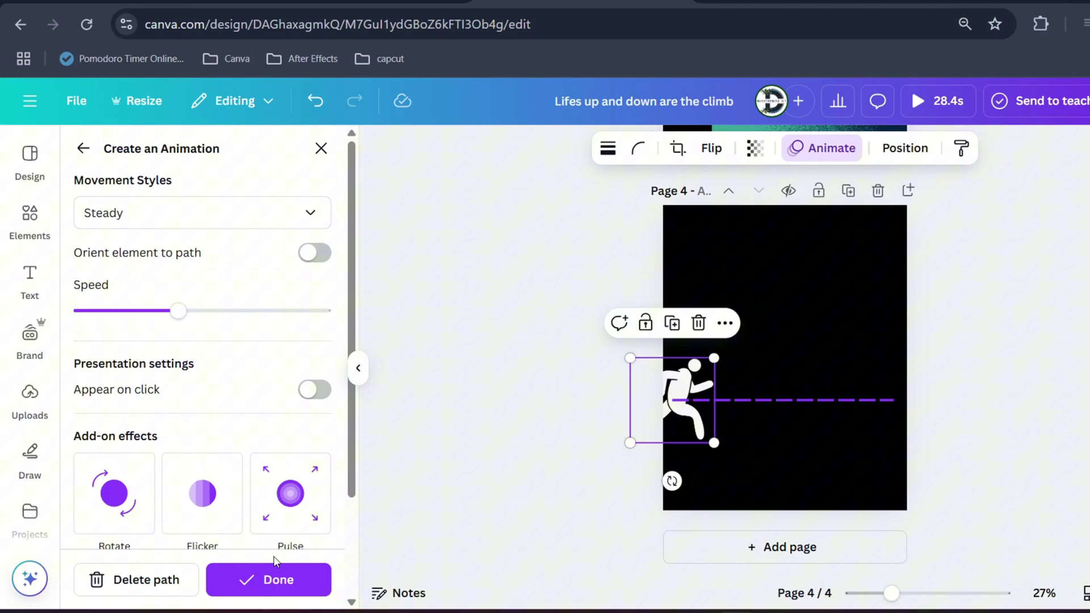
{"action": "left_click", "coordinate": [275, 582]}
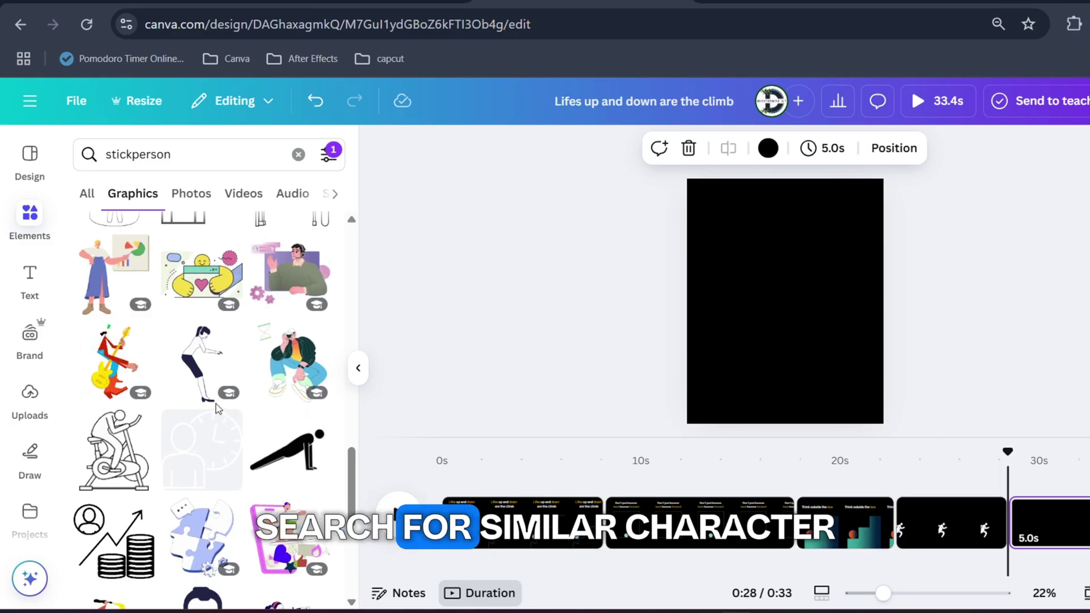
Add the animated exercise-bike figure to page 5 and reduce its size
{"action": "scroll", "coordinate": [87, 531], "scroll_direction": "down", "scroll_amount": 3}
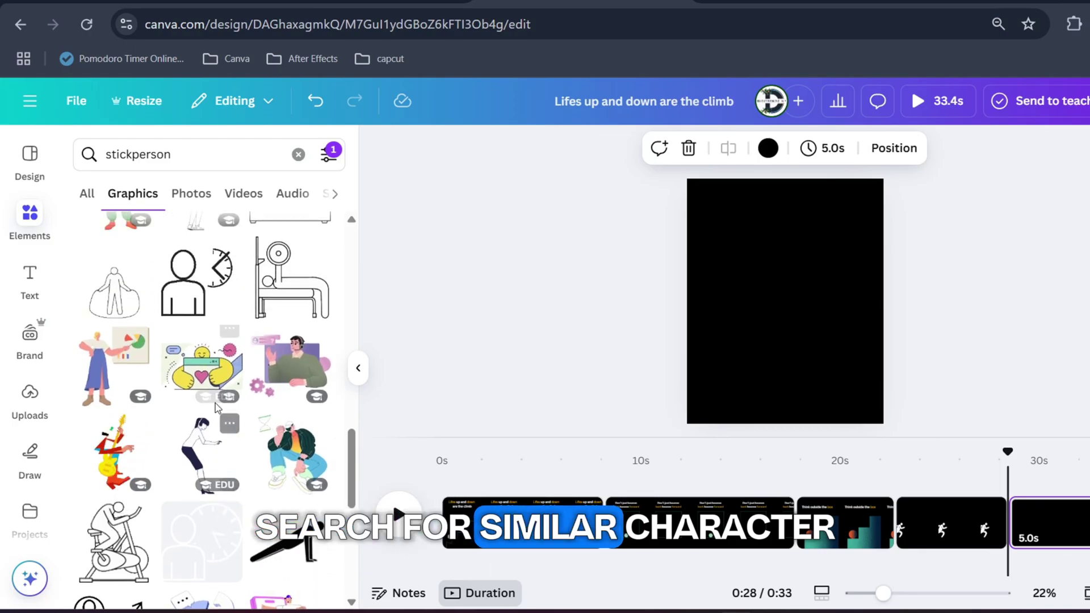
{"action": "left_click", "coordinate": [87, 531]}
{"action": "left_click_drag", "start_coordinate": [866, 394], "coordinate": [792, 345]}
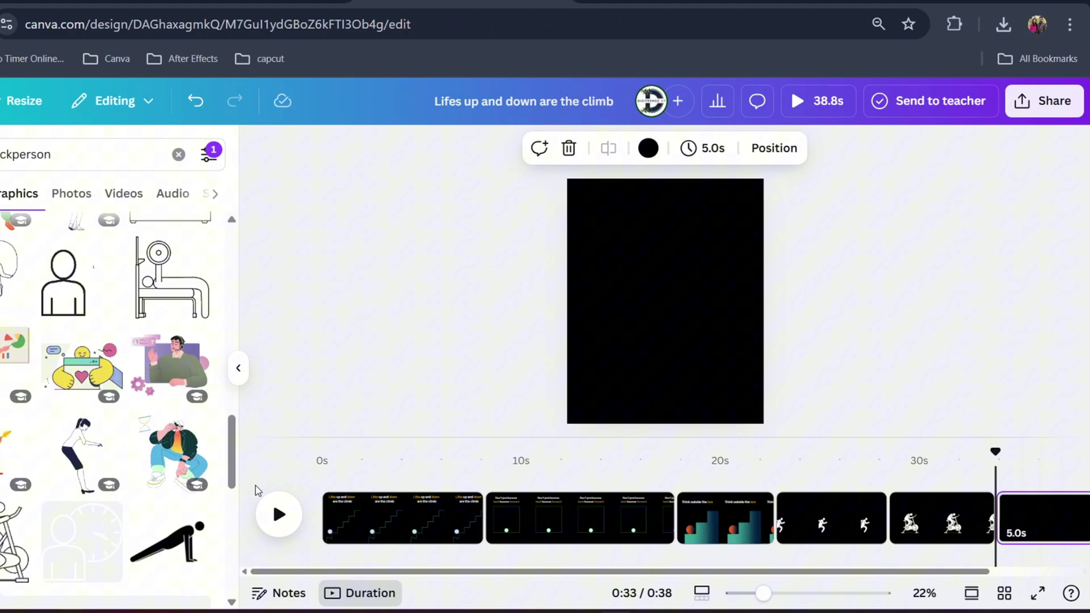
Add the animated pull-up figure to page 6 and shrink it around the page centre
{"action": "scroll", "coordinate": [118, 381], "scroll_direction": "up", "scroll_amount": 5}
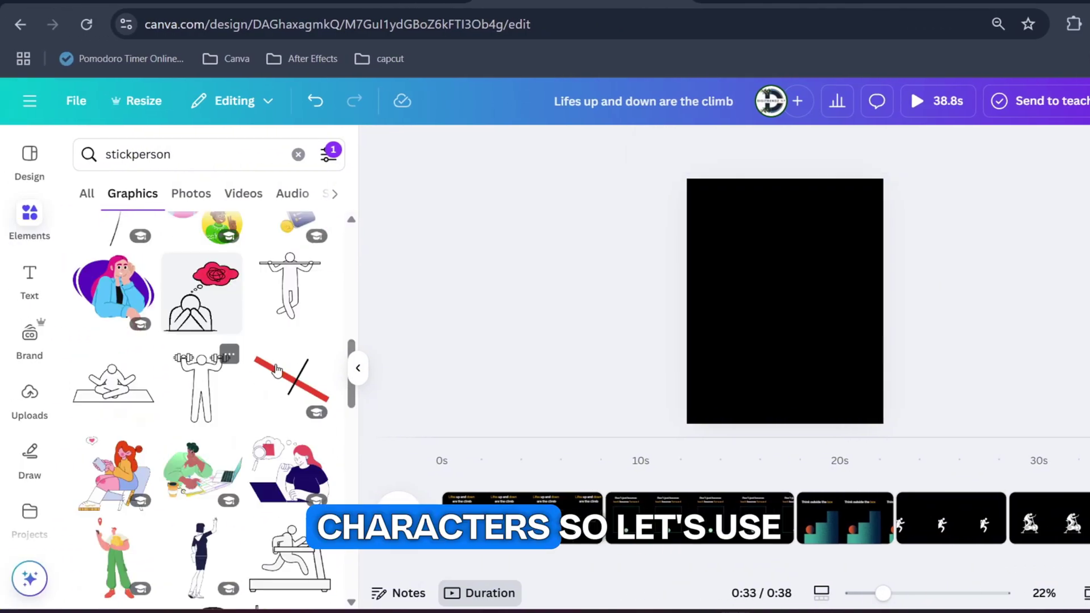
{"action": "left_click", "coordinate": [316, 288]}
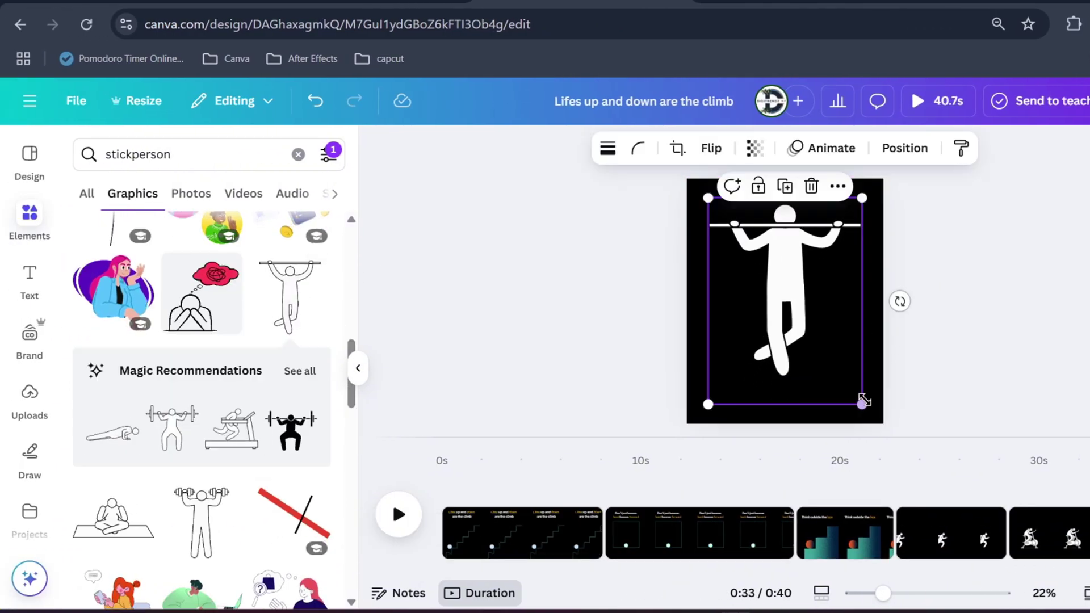
{"action": "left_click_drag", "start_coordinate": [861, 398], "coordinate": [805, 328]}
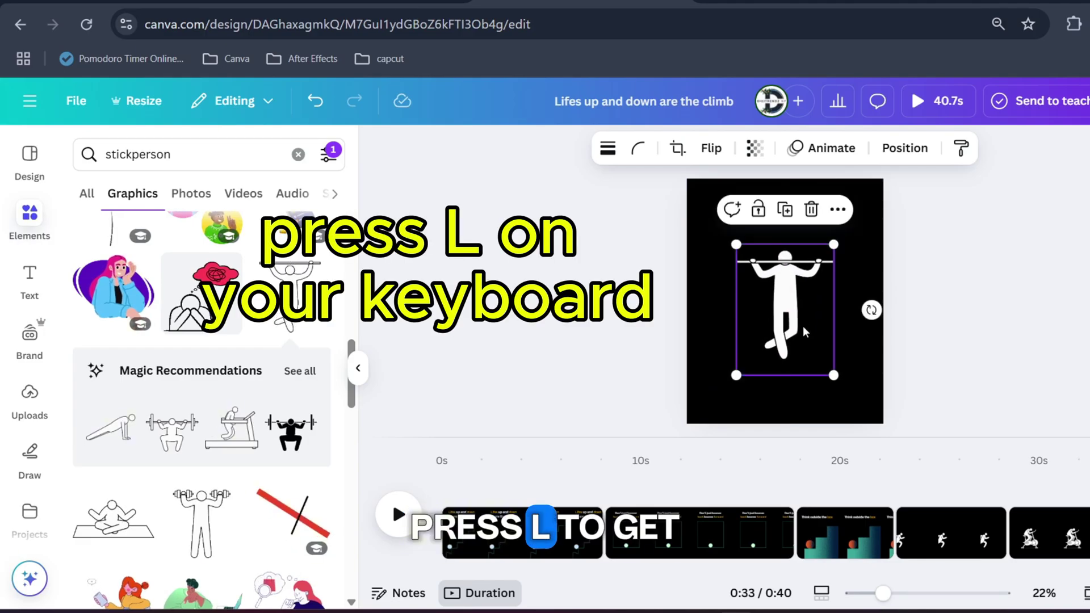
Draw a horizontal line along the pull-up bar, extending beyond both sides of the page, and adjust its line weight to match the bar
{"action": "key", "text": "l"}
{"action": "left_click_drag", "start_coordinate": [754, 303], "coordinate": [594, 272]}
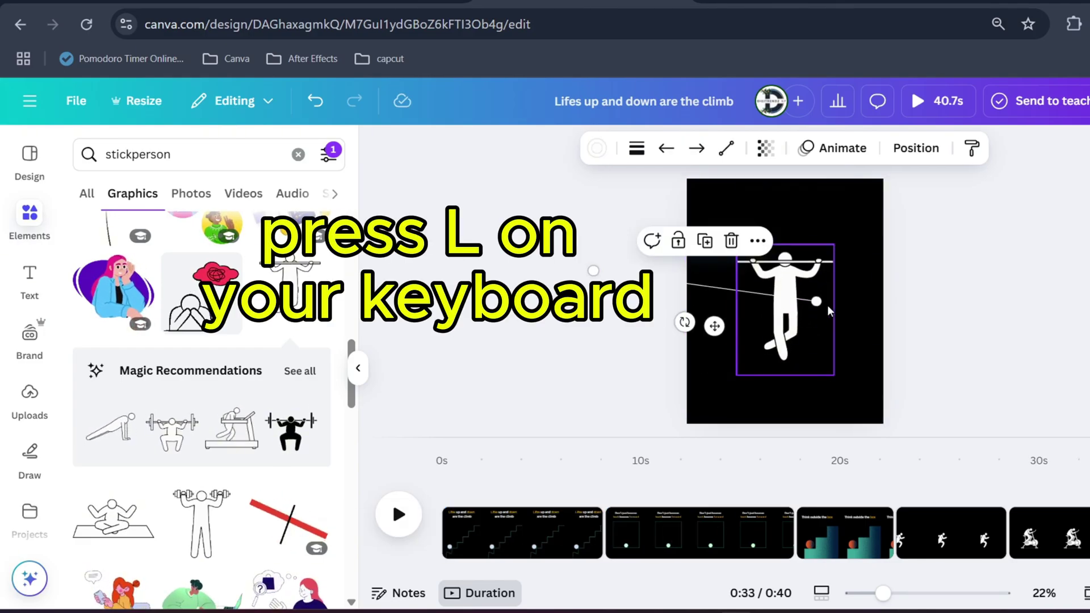
{"action": "left_click_drag", "start_coordinate": [816, 302], "coordinate": [972, 272]}
{"action": "left_click_drag", "start_coordinate": [856, 270], "coordinate": [860, 264]}
{"action": "left_click", "coordinate": [637, 148]}
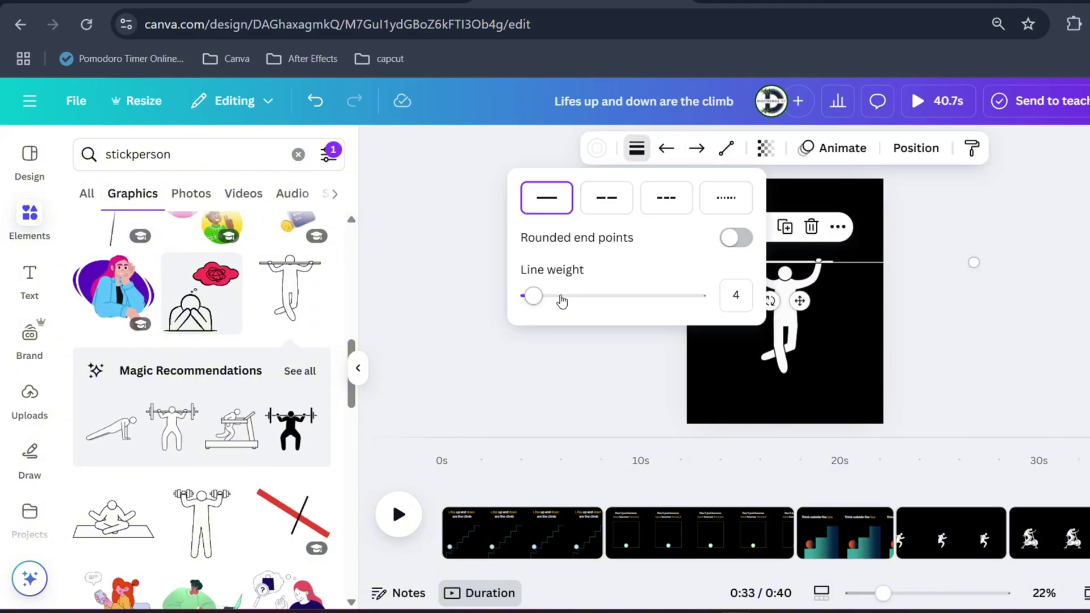
{"action": "left_click_drag", "start_coordinate": [559, 296], "coordinate": [556, 293]}
{"action": "left_click", "coordinate": [995, 314]}
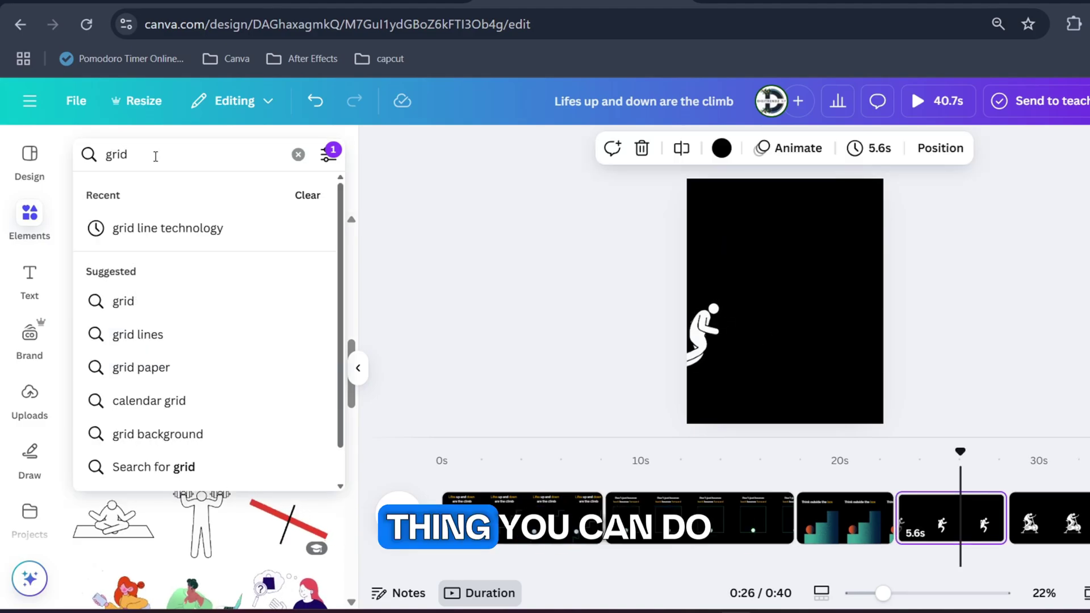
Search the graphics for "grid line technology", add the fine square grid to the runner's page and enlarge it to cover the page
{"action": "scroll", "coordinate": [238, 398], "scroll_direction": "down", "scroll_amount": 2}
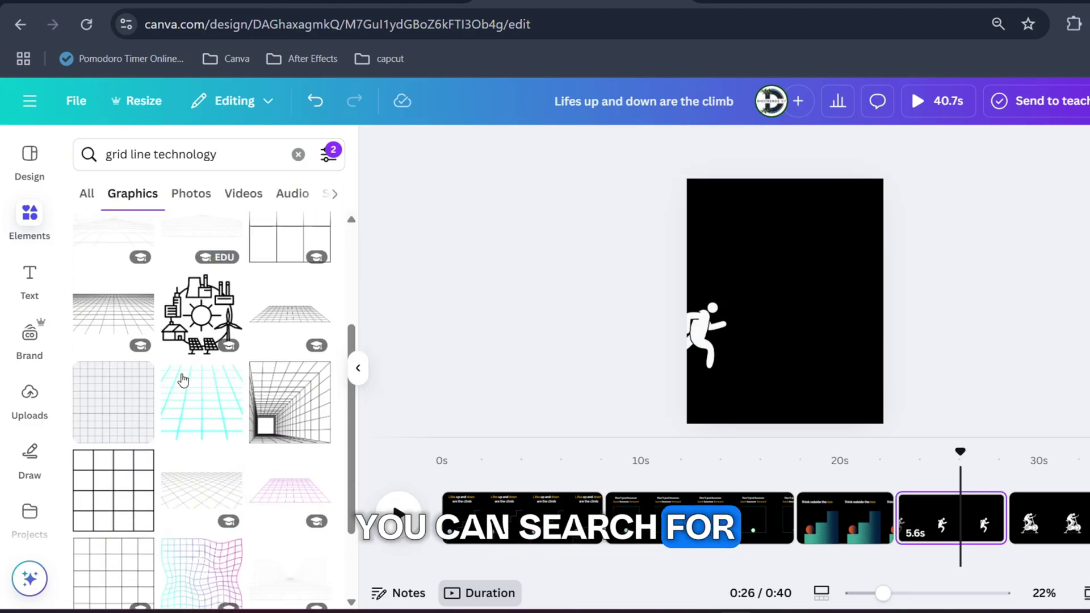
{"action": "scroll", "coordinate": [286, 417], "scroll_direction": "down", "scroll_amount": 3}
{"action": "left_click", "coordinate": [286, 418]}
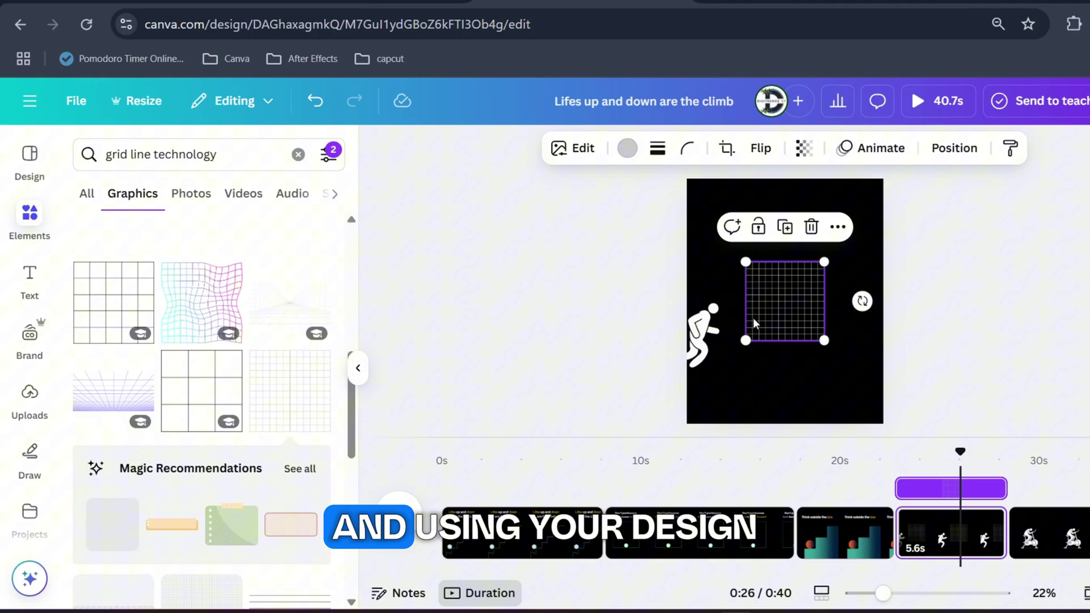
{"action": "left_click_drag", "start_coordinate": [754, 324], "coordinate": [948, 438]}
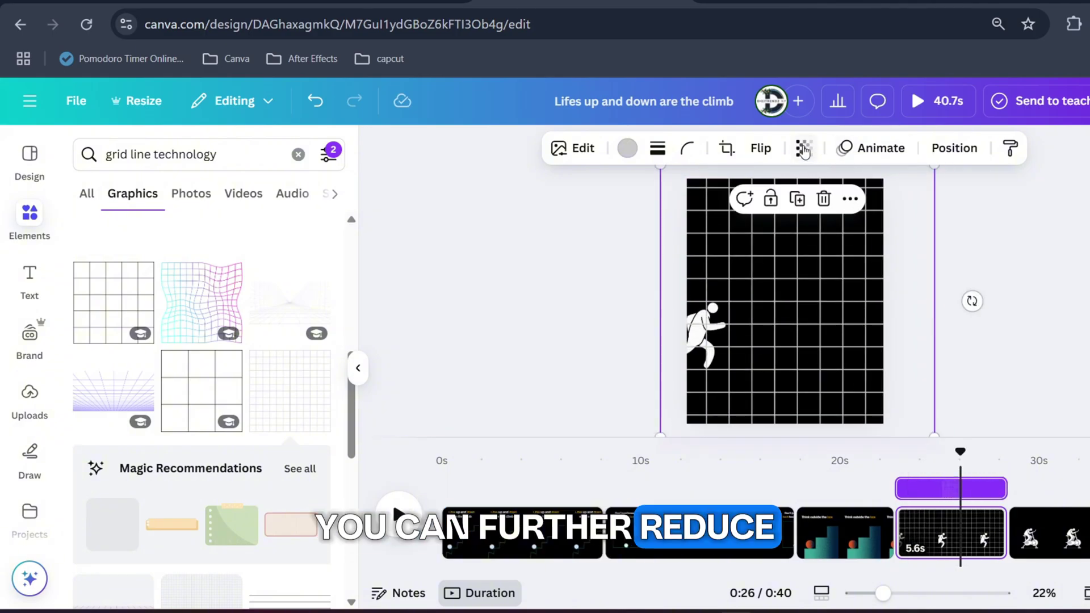
Set the grid's transparency to 28
{"action": "left_click", "coordinate": [804, 151]}
{"action": "left_click_drag", "start_coordinate": [846, 216], "coordinate": [754, 216]}
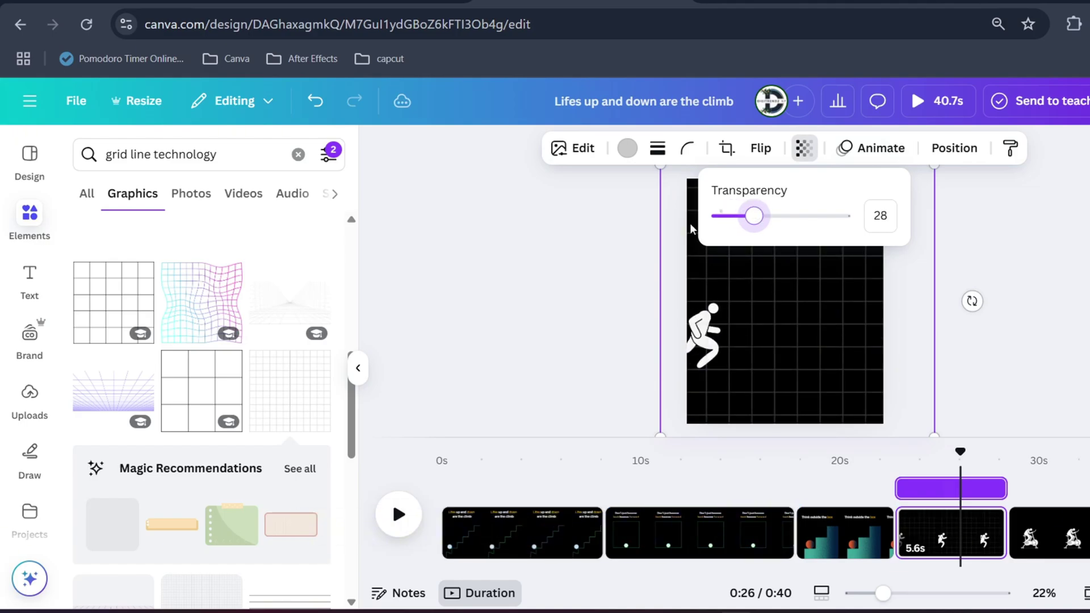
{"action": "left_click", "coordinate": [659, 234]}
Add the quote "The secret of your future" above the runner on page 4 and colour the word "future" orange-yellow
{"action": "key", "text": "t"}
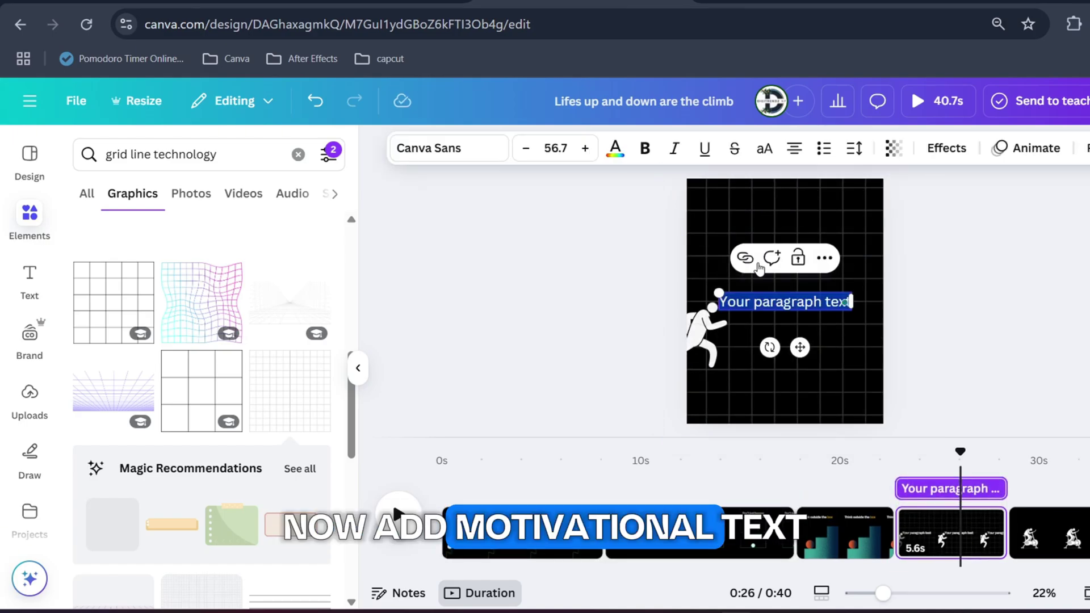
{"action": "key", "text": "ctrl+v"}
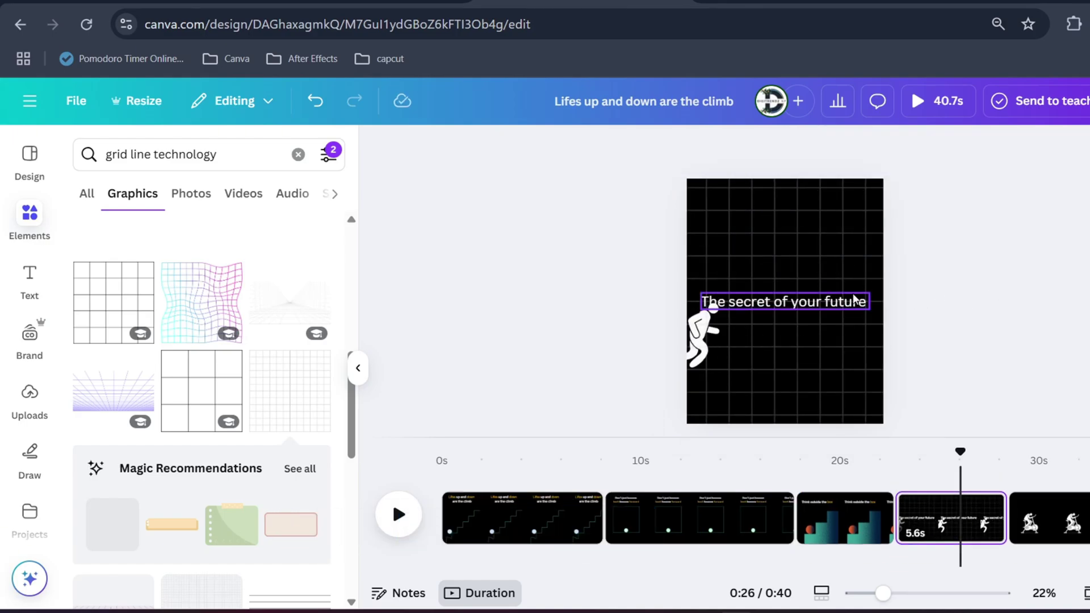
{"action": "left_click_drag", "start_coordinate": [829, 302], "coordinate": [829, 246]}
{"action": "double_click", "coordinate": [846, 249]}
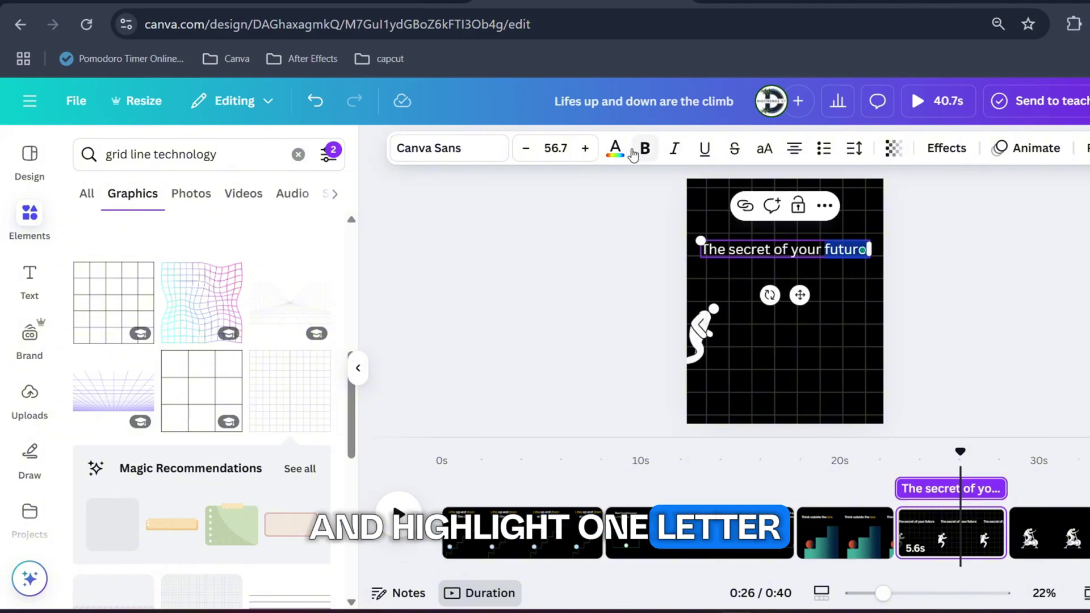
{"action": "left_click", "coordinate": [616, 149]}
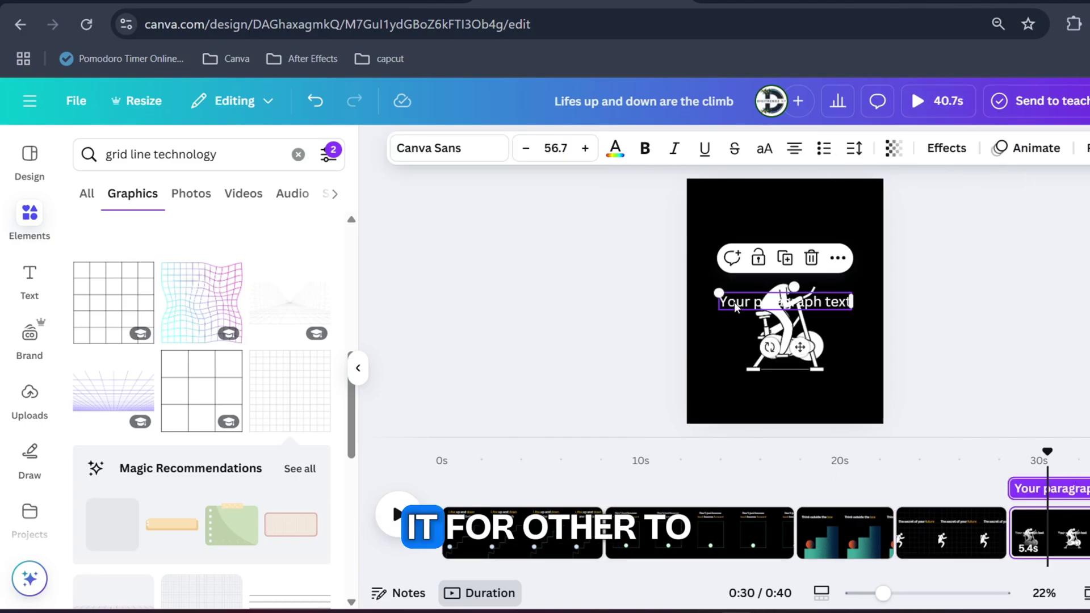
Paste the quote above the cyclist on page 5, trim it to "depends upon your present habits", and shrink and reposition it above the figure
{"action": "left_click_drag", "start_coordinate": [737, 307], "coordinate": [736, 242]}
{"action": "double_click", "coordinate": [736, 238]}
{"action": "key", "text": "ctrl+v"}
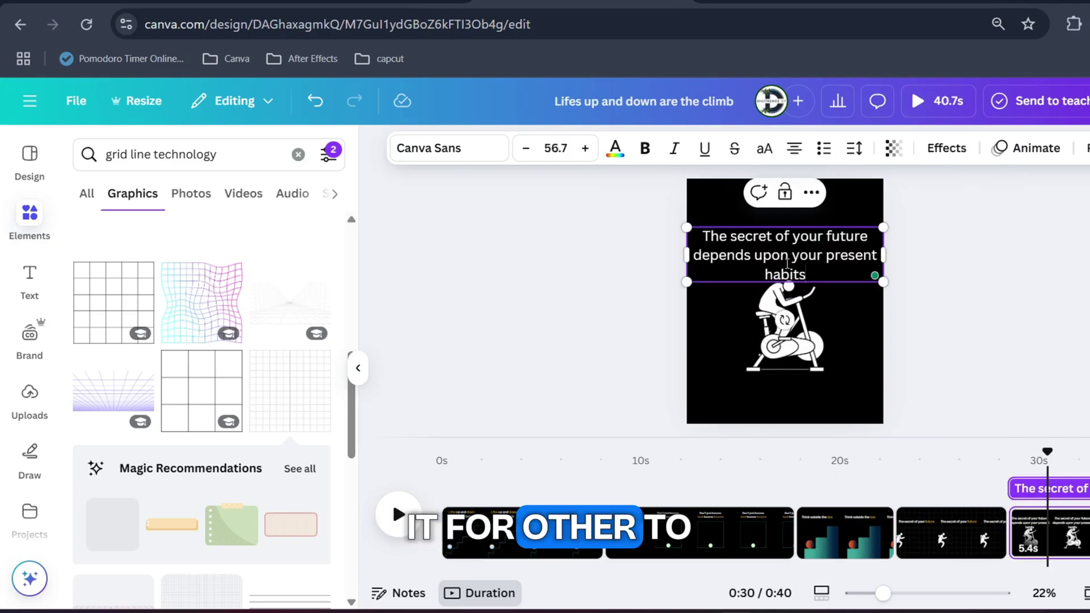
{"action": "left_click_drag", "start_coordinate": [852, 236], "coordinate": [702, 235]}
{"action": "key", "text": "BackSpace"}
{"action": "key", "text": "Delete"}
{"action": "key", "text": "Delete"}
{"action": "key", "text": "ctrl+a"}
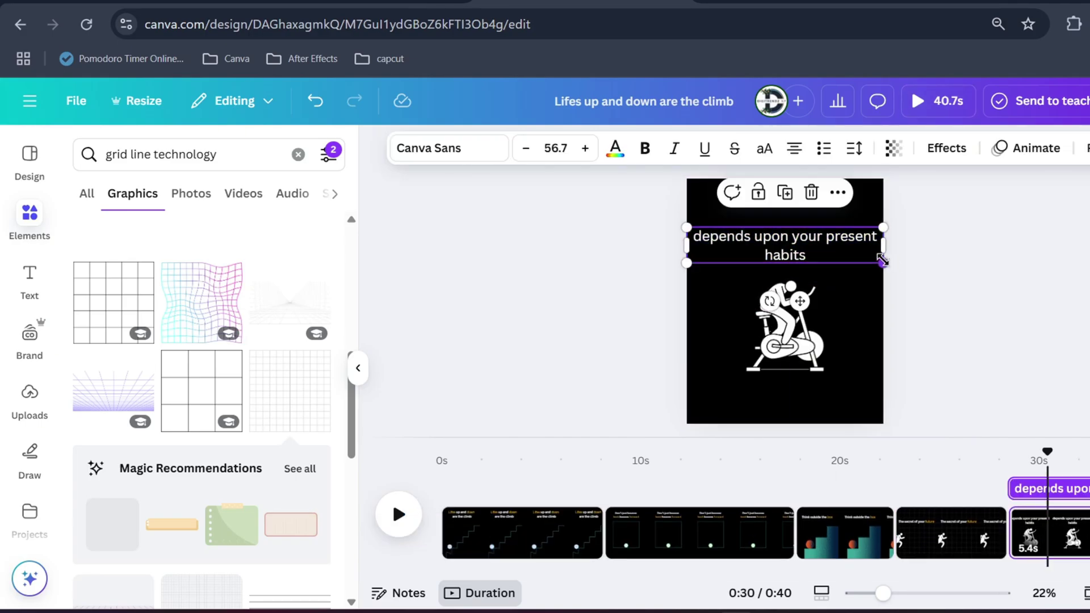
{"action": "left_click_drag", "start_coordinate": [883, 262], "coordinate": [871, 260]}
{"action": "left_click_drag", "start_coordinate": [807, 249], "coordinate": [812, 241]}
Colour the word "present" in the cyclist page's quote orange-yellow
{"action": "double_click", "coordinate": [846, 228]}
{"action": "left_click", "coordinate": [615, 148]}
{"action": "left_click", "coordinate": [156, 230]}
{"action": "left_click", "coordinate": [515, 267]}
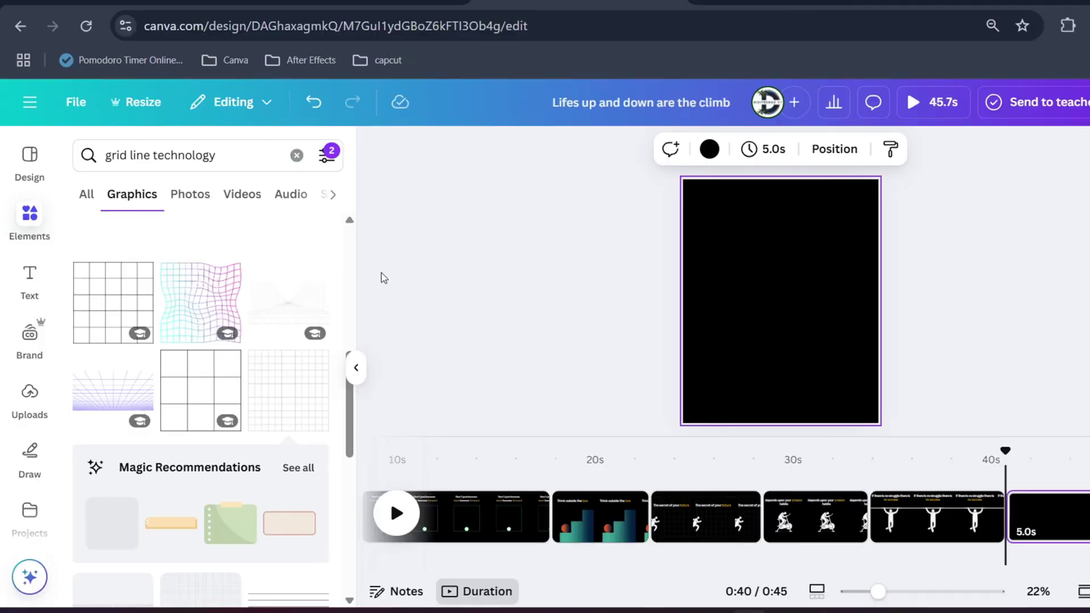
Search the graphics for "bouncing ball", add the white ball with the neon ring to the blank black page and position it
{"action": "left_click", "coordinate": [125, 155]}
{"action": "triple_click", "coordinate": [125, 154]}
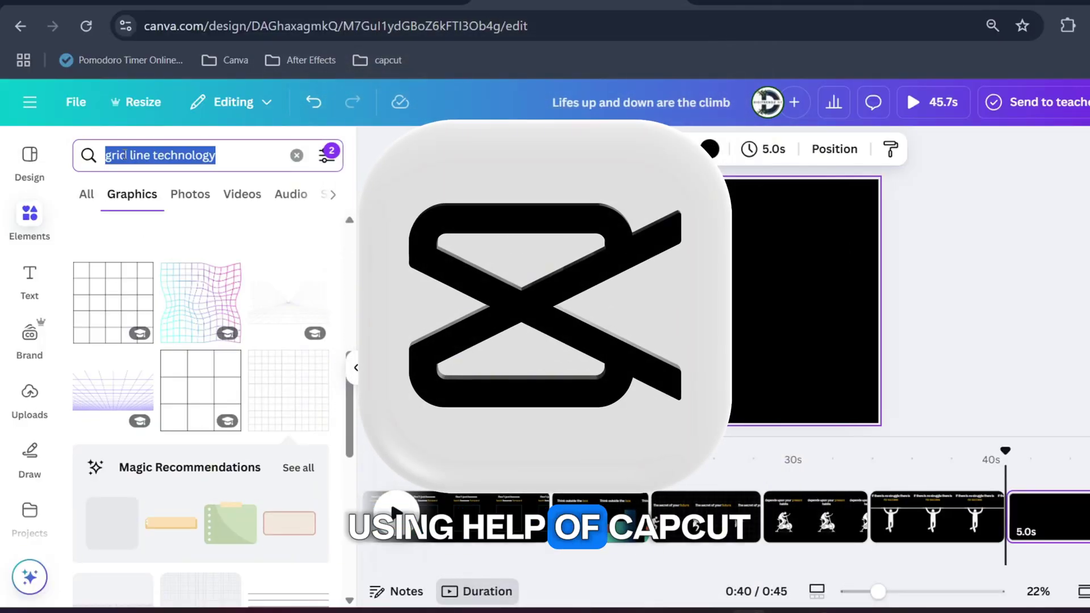
{"action": "type", "text": "bou"}
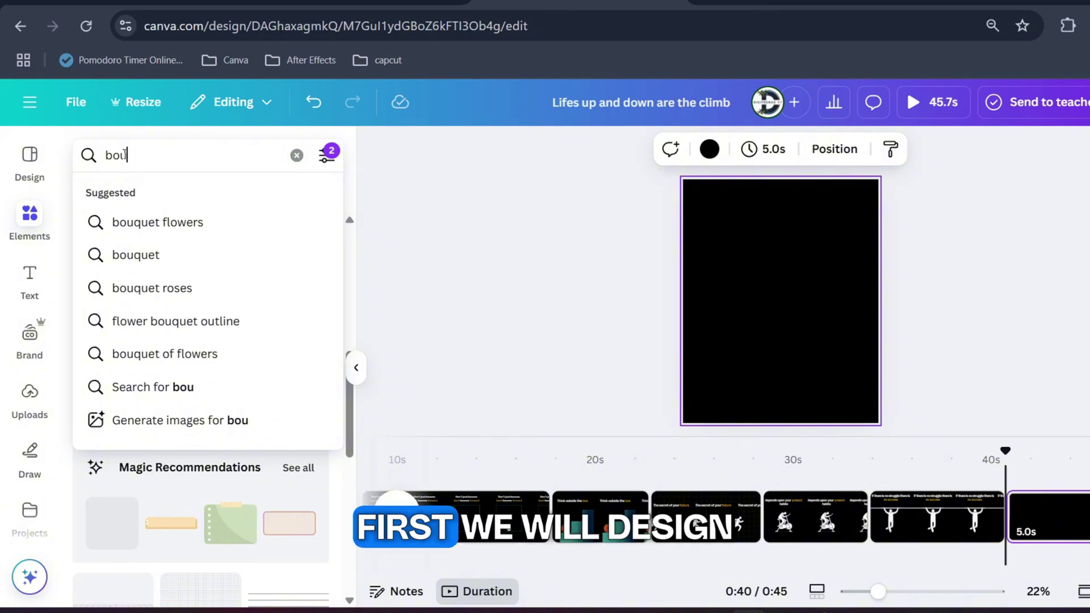
{"action": "type", "text": "ncing ball"}
{"action": "key", "text": "Return"}
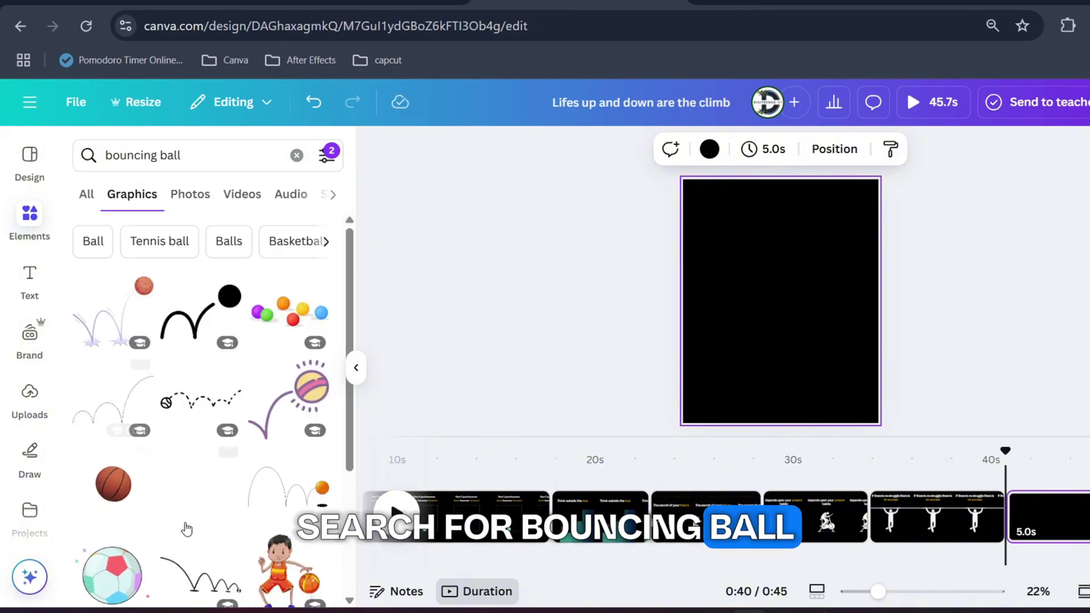
{"action": "left_click", "coordinate": [190, 511]}
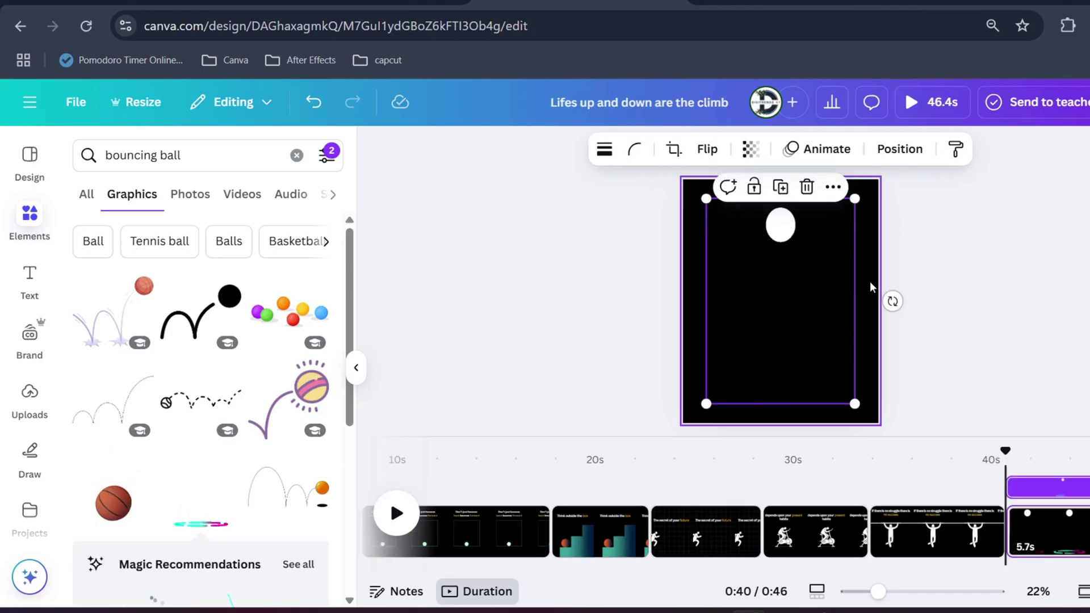
{"action": "left_click_drag", "start_coordinate": [818, 335], "coordinate": [802, 350]}
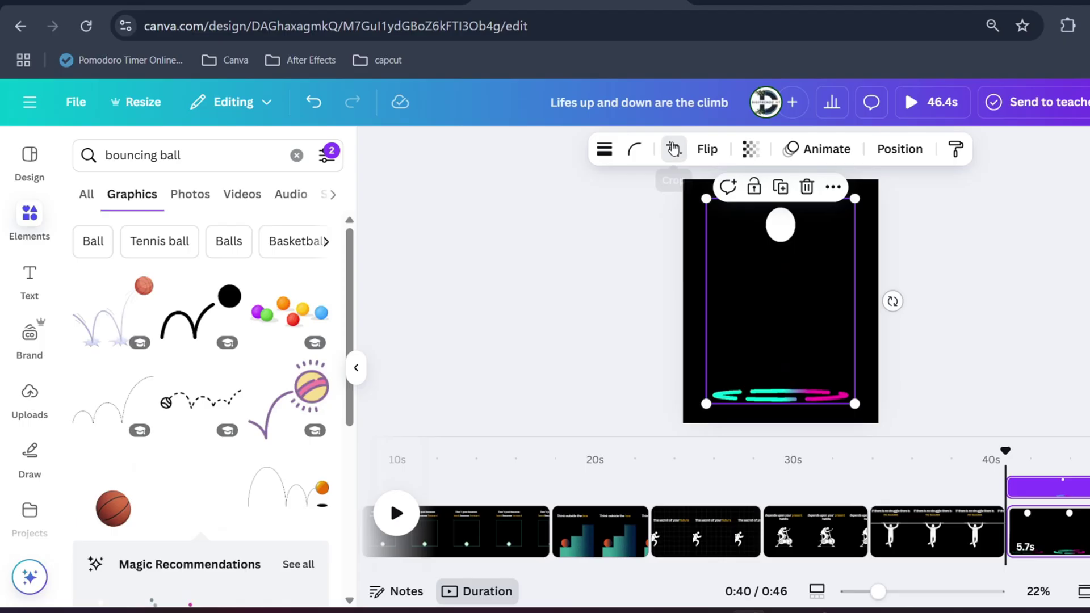
Crop the bouncing-ball graphic from below with a freeform crop so the neon ring is cut off and only the ball remains
{"action": "left_click", "coordinate": [654, 108]}
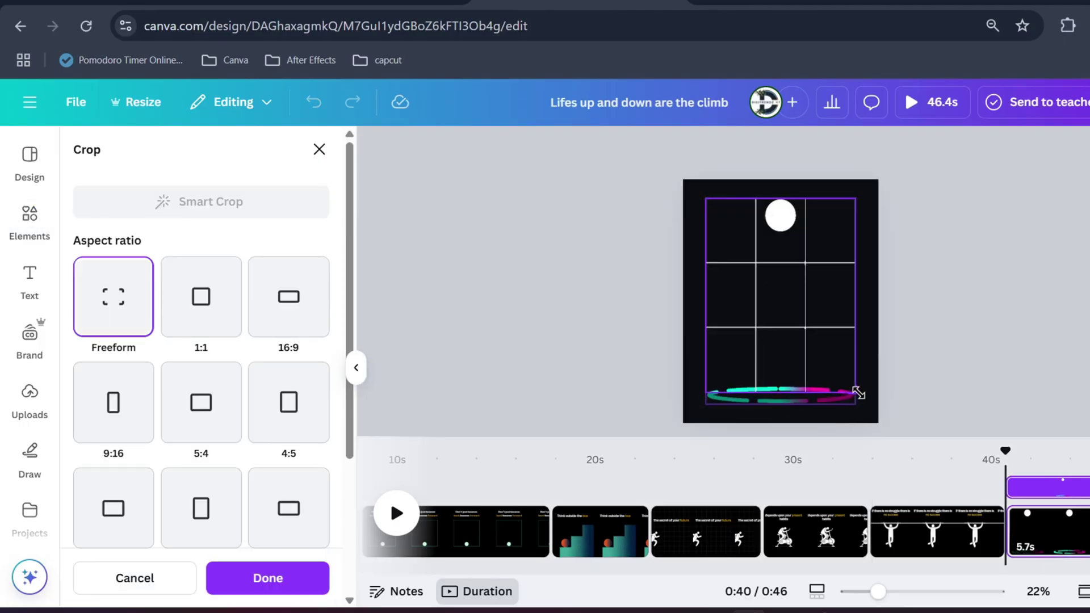
{"action": "left_click_drag", "start_coordinate": [858, 390], "coordinate": [859, 386]}
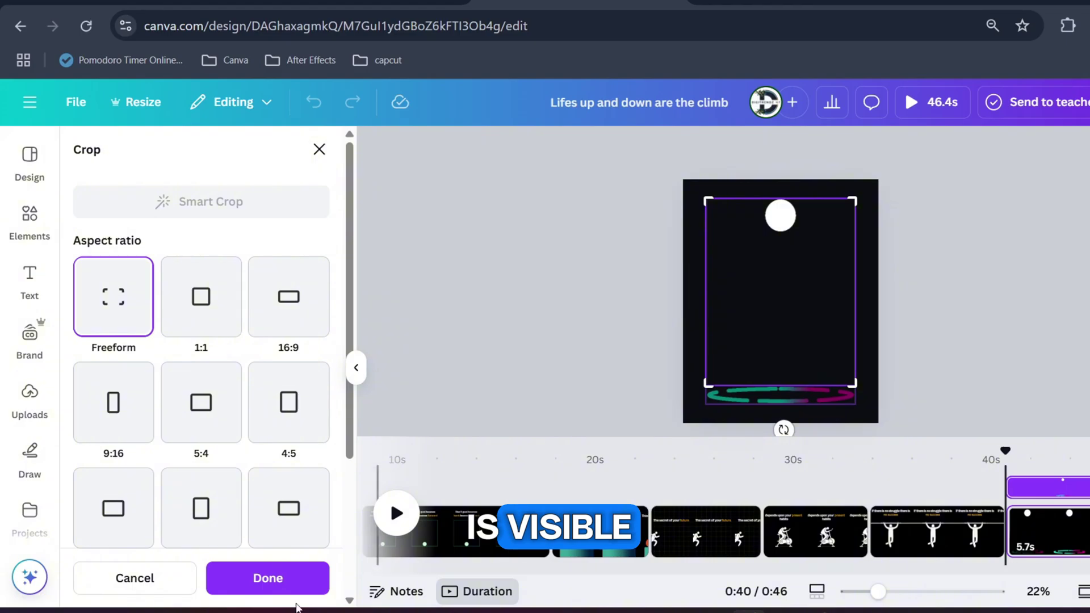
{"action": "left_click", "coordinate": [286, 588]}
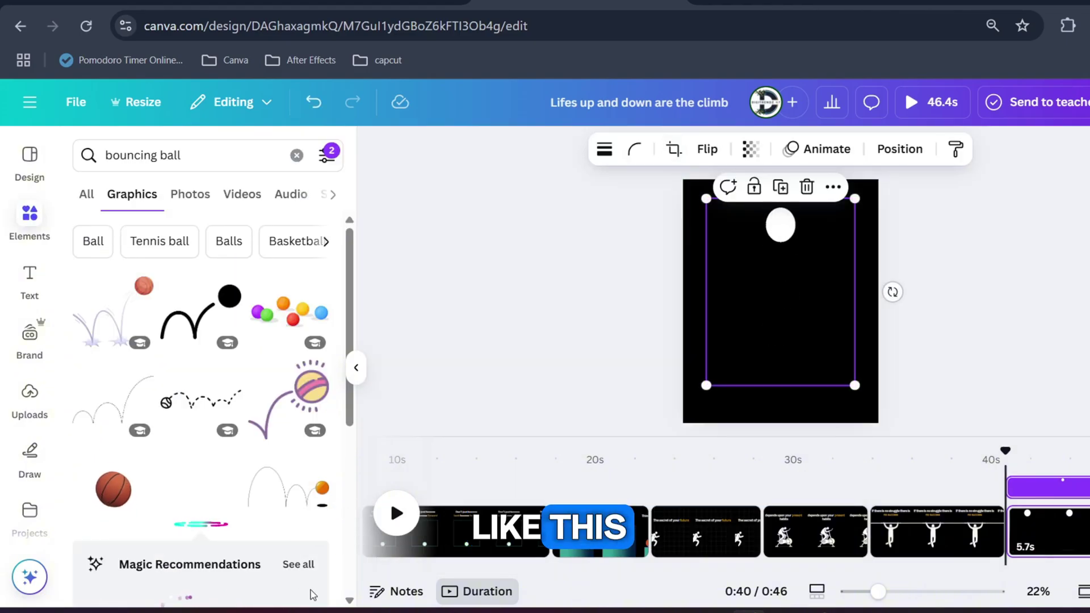
{"action": "key", "text": "Escape"}
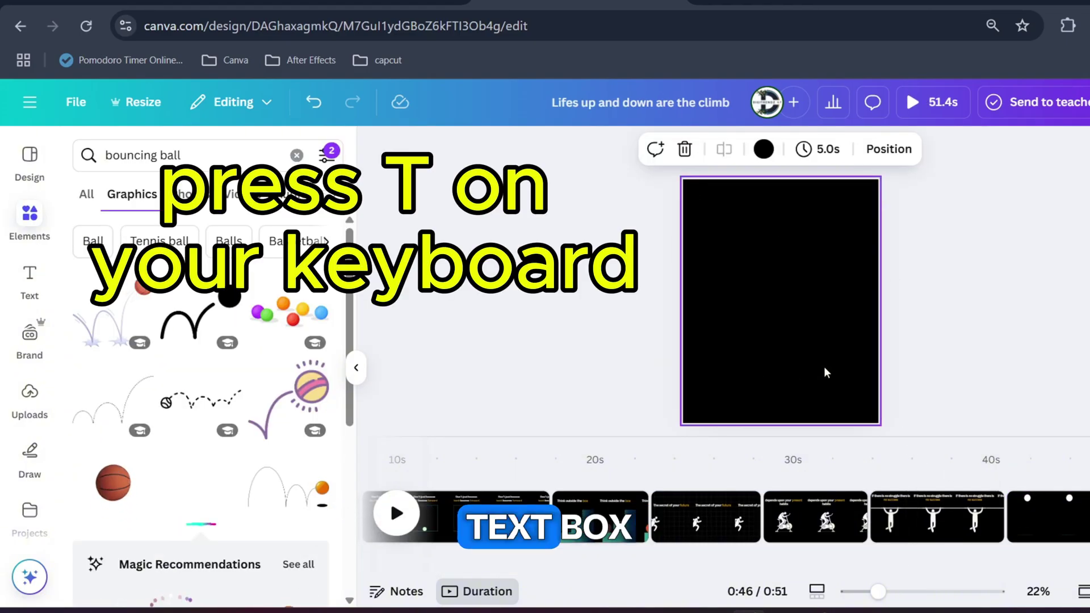
Add "DIGITAL" and "CANVA" as two separate white Anton text boxes, size 104, side by side on the new black page
{"action": "key", "text": "t"}
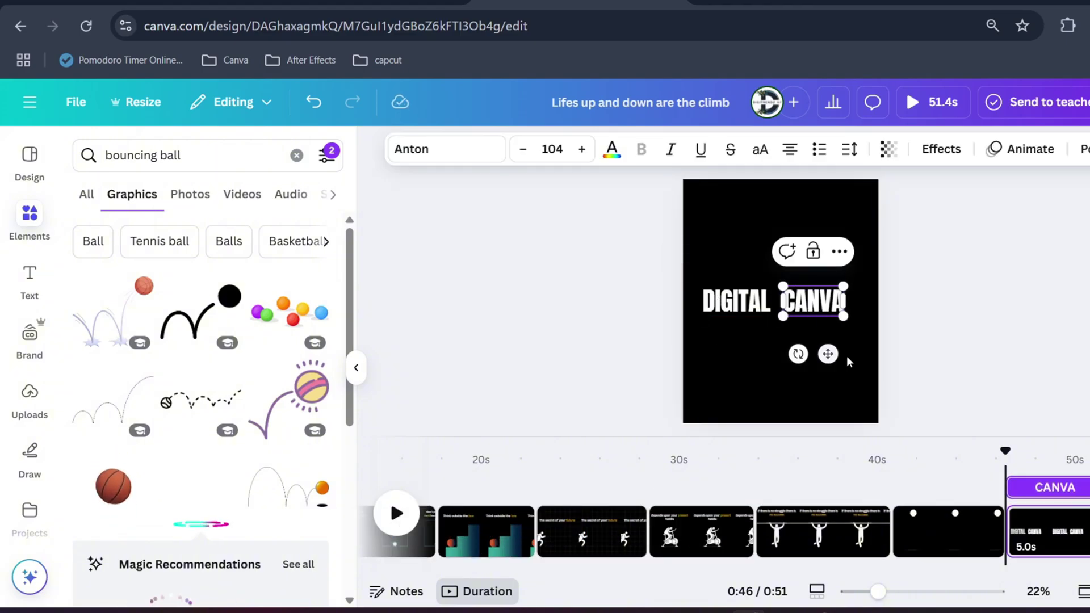
{"action": "left_click", "coordinate": [959, 372]}
Duplicate the "DIGITAL CANVA" page and apply the Hollow effect to the word "DIGITAL" on the copy
{"action": "right_click", "coordinate": [1049, 522]}
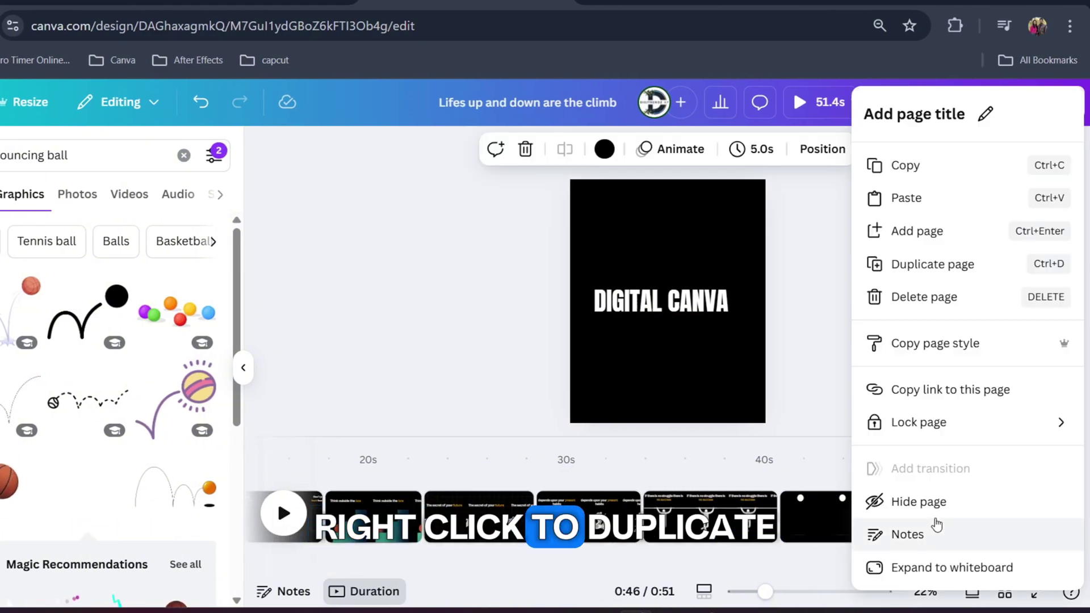
{"action": "left_click", "coordinate": [684, 271]}
{"action": "left_click", "coordinate": [619, 302]}
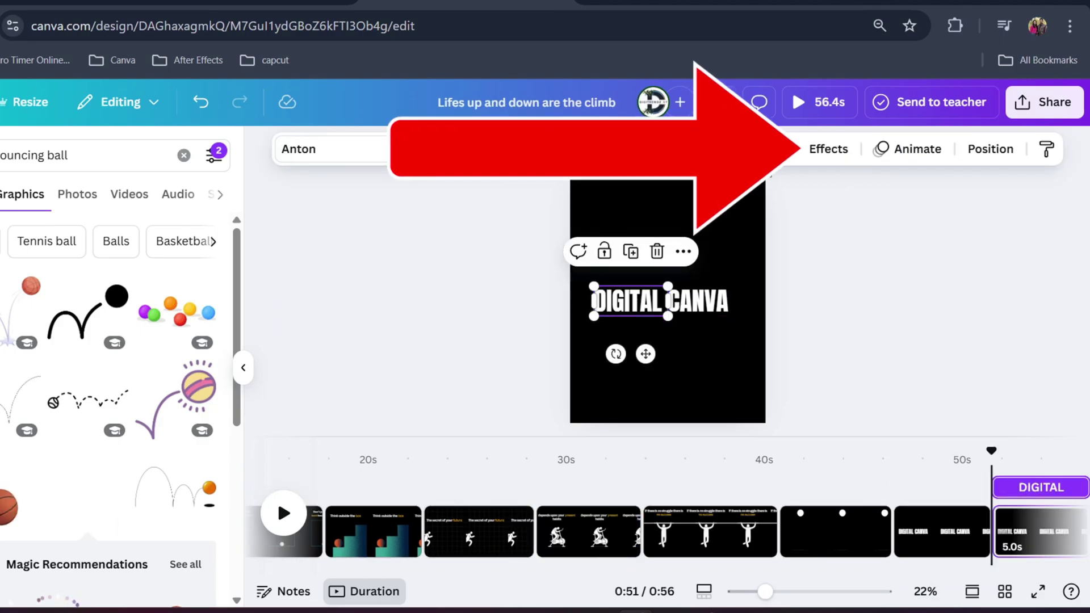
{"action": "left_click", "coordinate": [829, 149]}
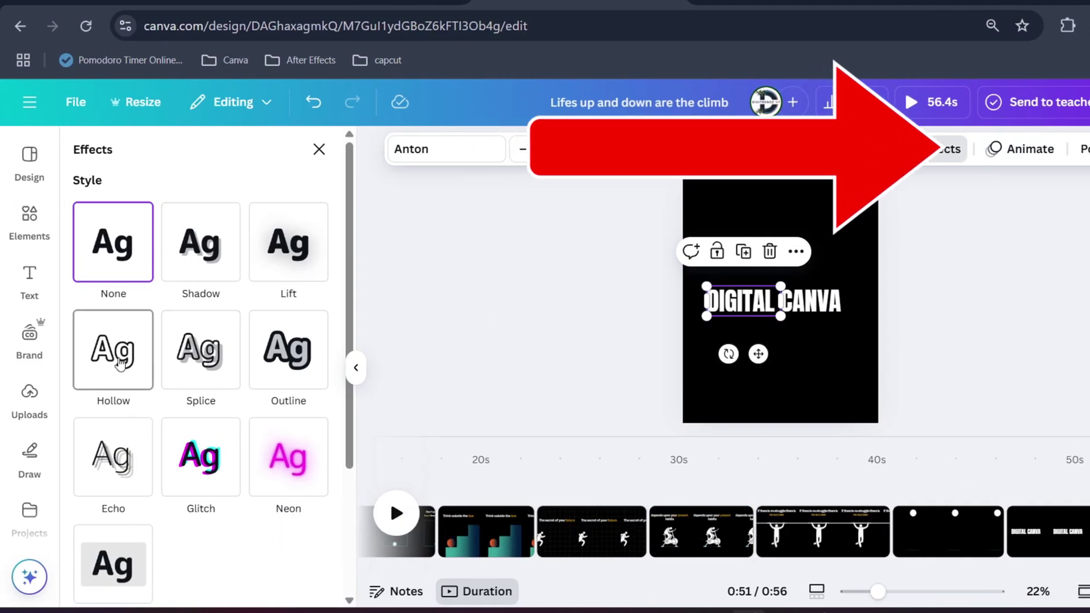
{"action": "left_click", "coordinate": [121, 363]}
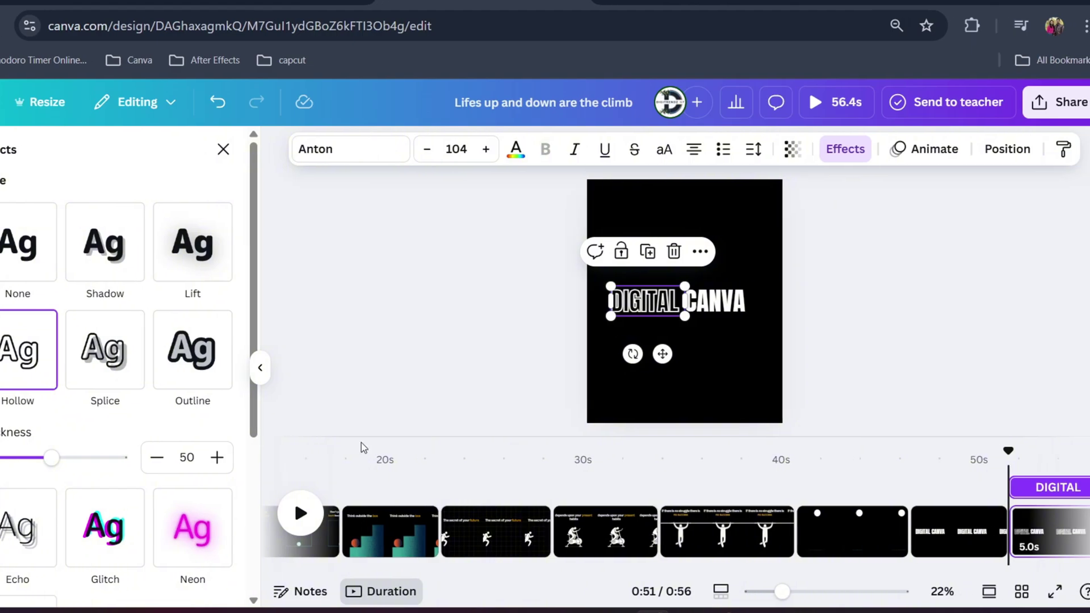
Duplicate the hollow-text page and set the effect of "DIGITAL" to None on the new copy
{"action": "right_click", "coordinate": [1014, 531]}
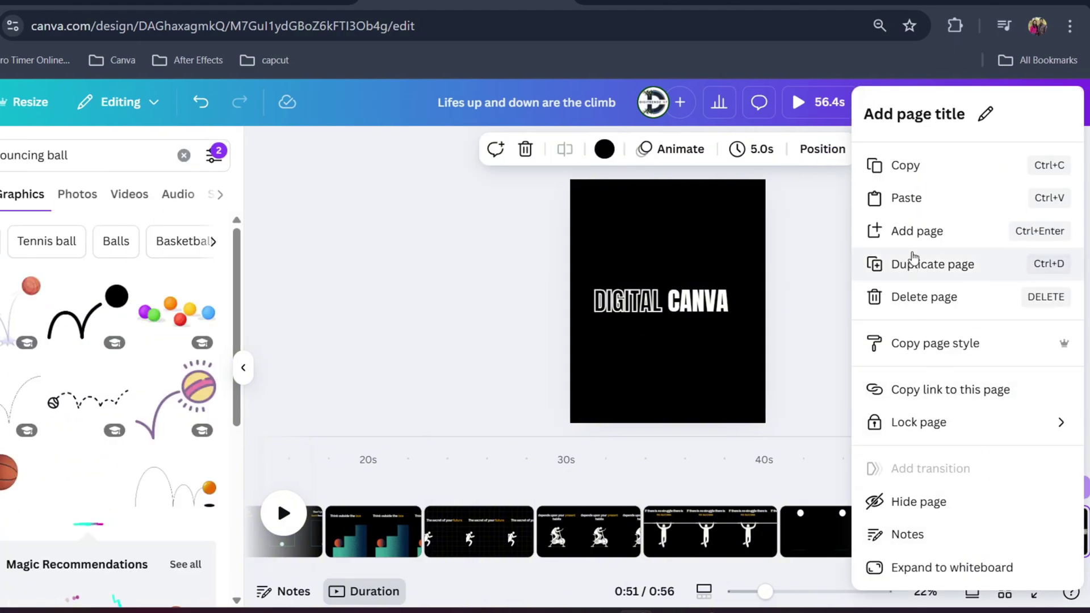
{"action": "left_click", "coordinate": [946, 263]}
{"action": "left_click", "coordinate": [637, 308]}
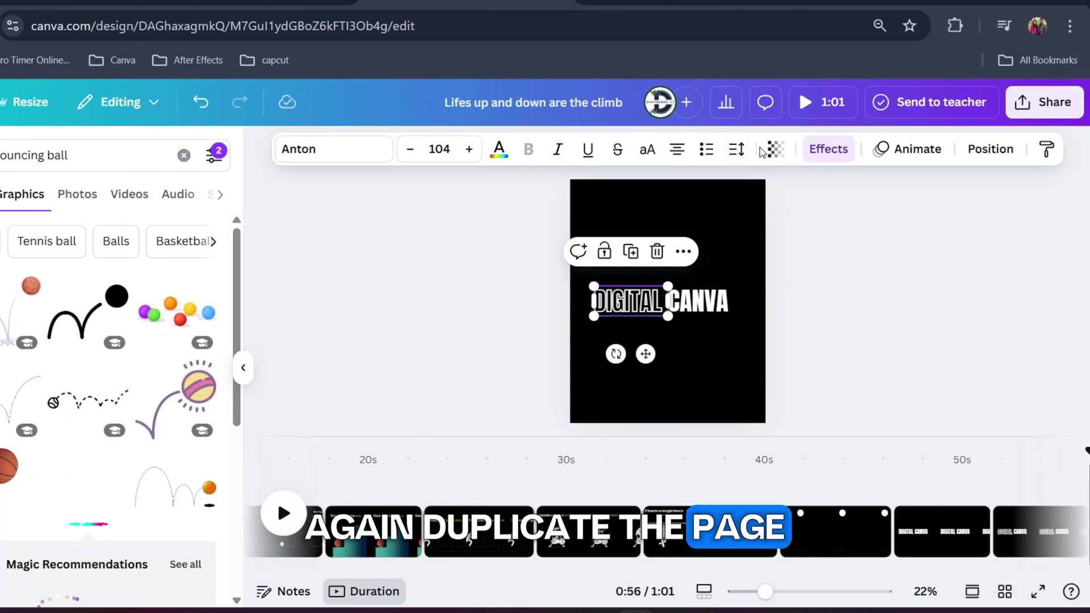
{"action": "left_click", "coordinate": [824, 151]}
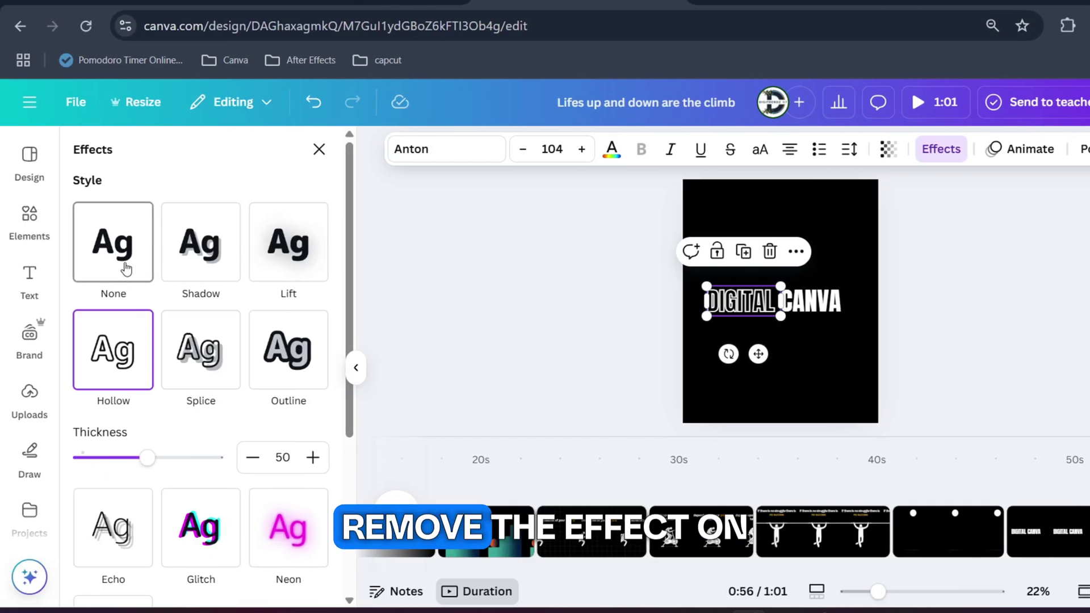
{"action": "left_click", "coordinate": [126, 269]}
Apply the Hollow effect to the word "CANVA" on the last page
{"action": "left_click", "coordinate": [811, 301]}
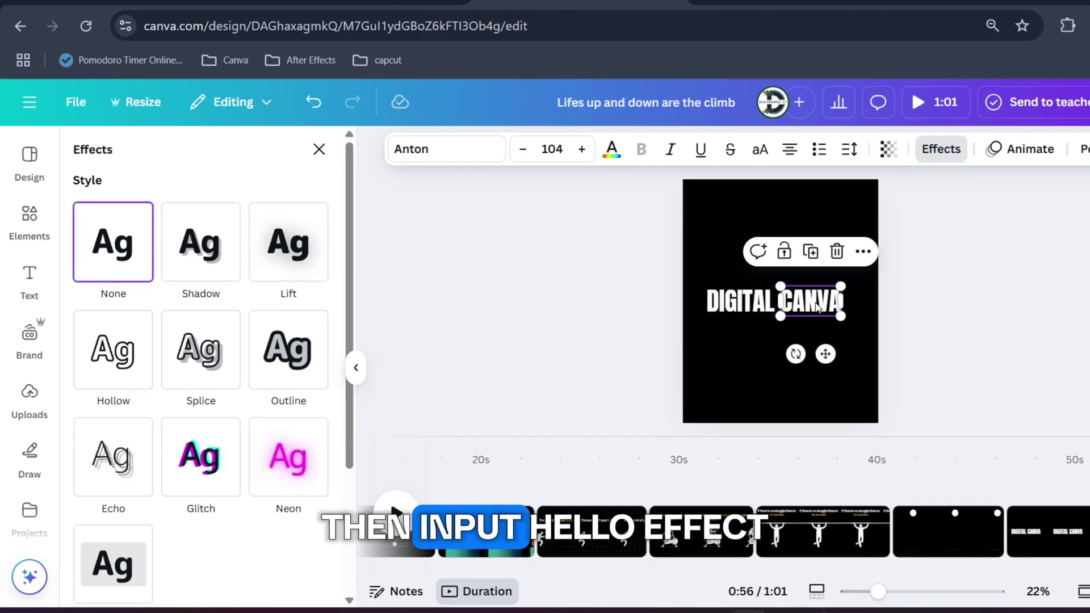
{"action": "left_click", "coordinate": [114, 349]}
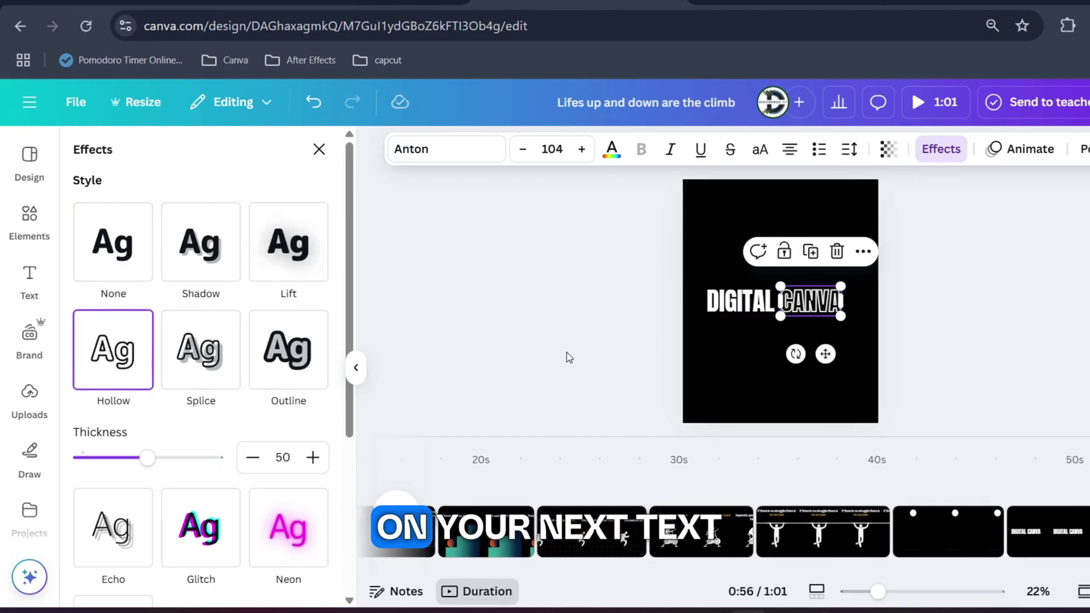
{"action": "key", "text": "Escape"}
{"action": "left_click", "coordinate": [586, 317]}
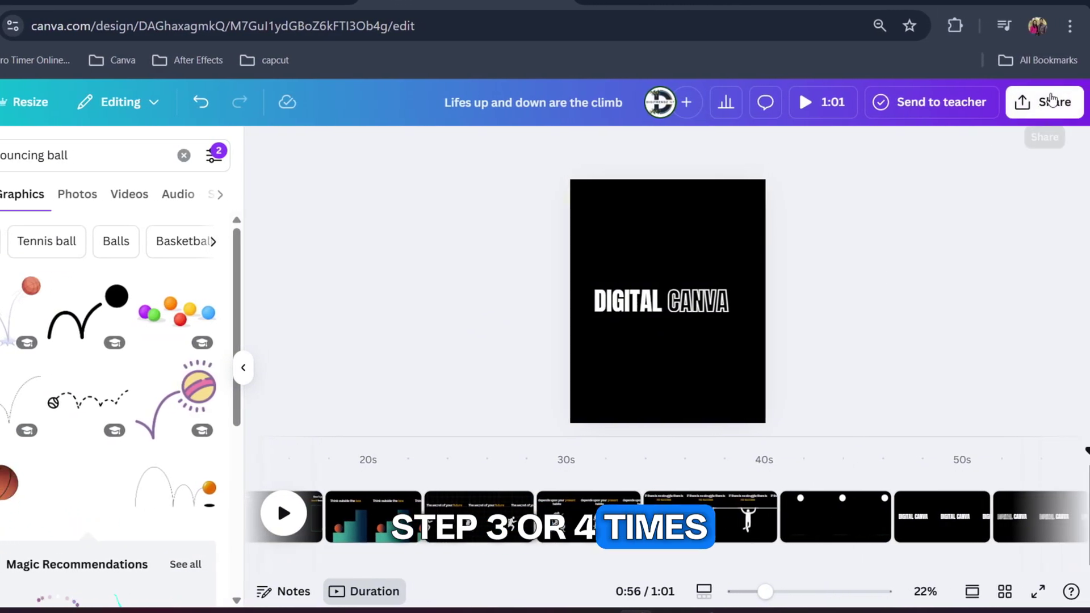
Download only pages 7–10 as MP4 video, with the pages saved as separate files
{"action": "left_click", "coordinate": [1052, 101]}
{"action": "left_click", "coordinate": [787, 445]}
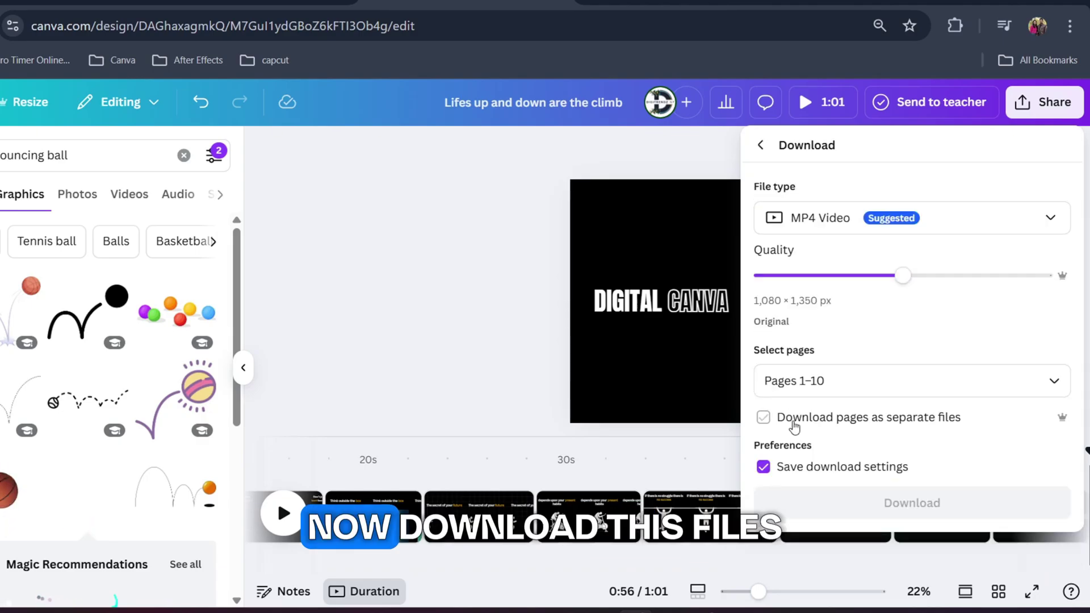
{"action": "left_click", "coordinate": [800, 380]}
{"action": "left_click", "coordinate": [817, 196]}
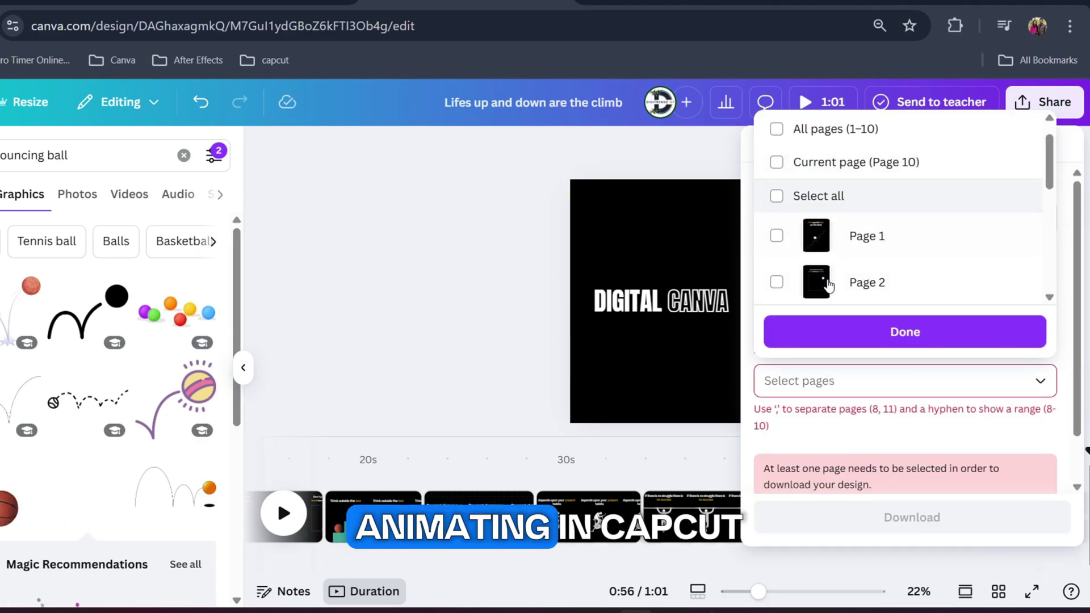
{"action": "scroll", "coordinate": [829, 284], "scroll_direction": "down", "scroll_amount": 5}
{"action": "left_click", "coordinate": [846, 144]}
{"action": "left_click", "coordinate": [852, 192]}
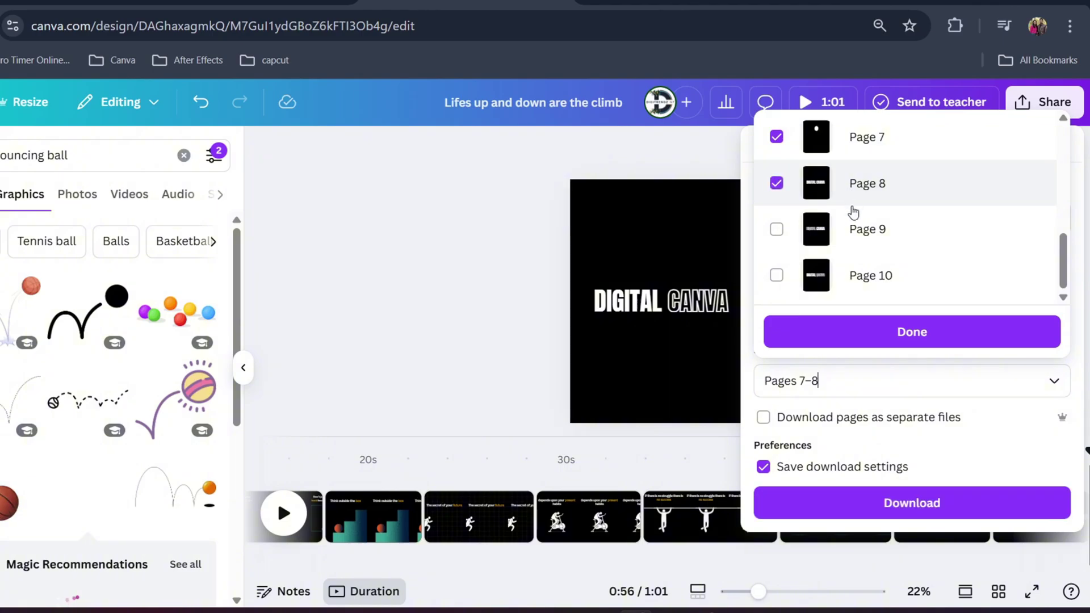
{"action": "left_click", "coordinate": [856, 229]}
{"action": "left_click", "coordinate": [861, 277]}
{"action": "left_click", "coordinate": [866, 334]}
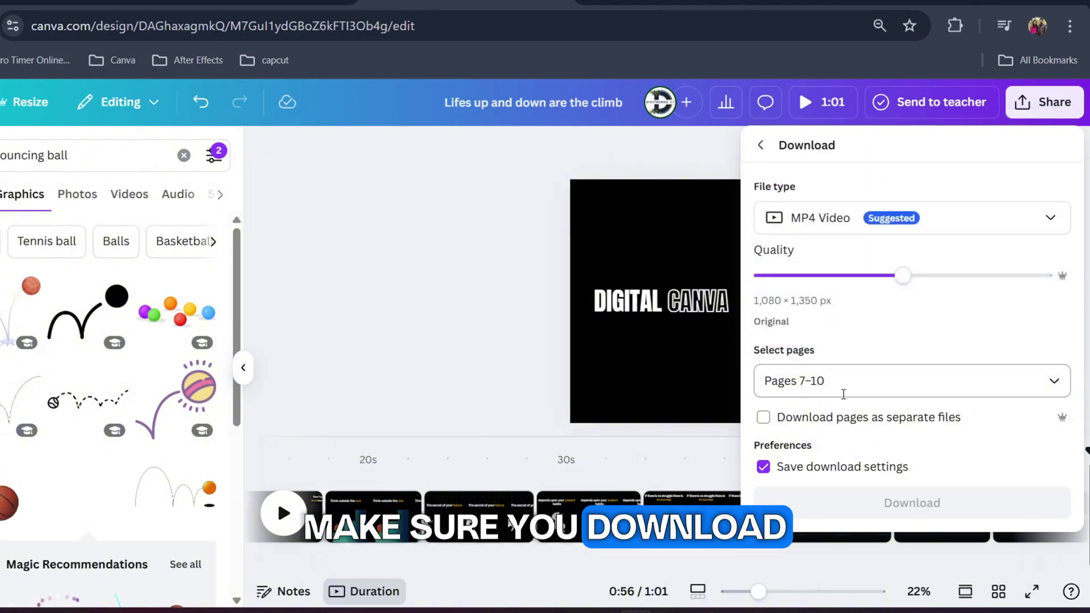
{"action": "left_click", "coordinate": [772, 418]}
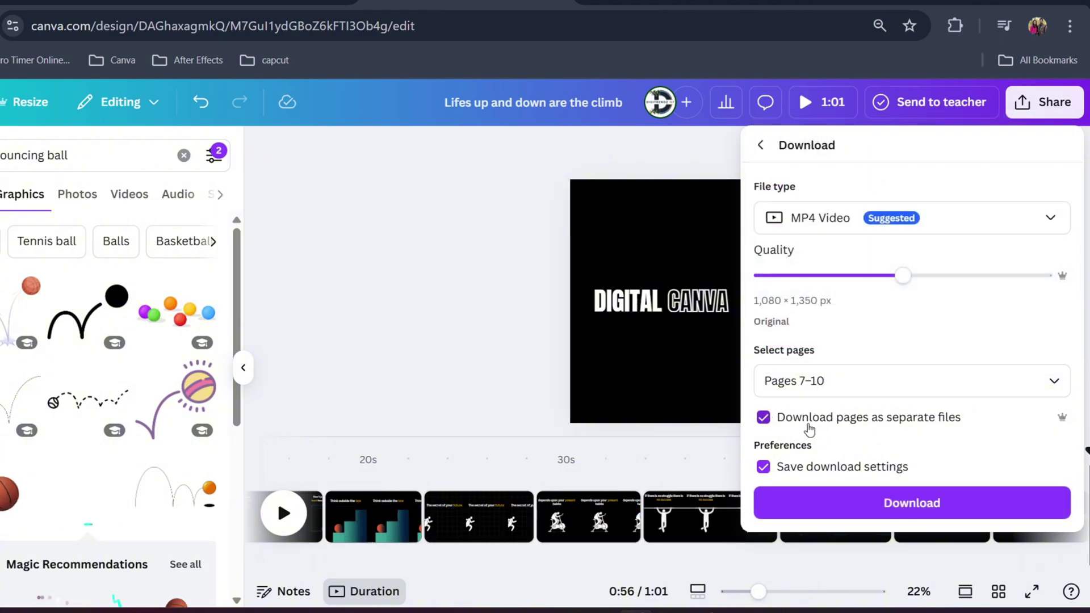
{"action": "left_click", "coordinate": [857, 502]}
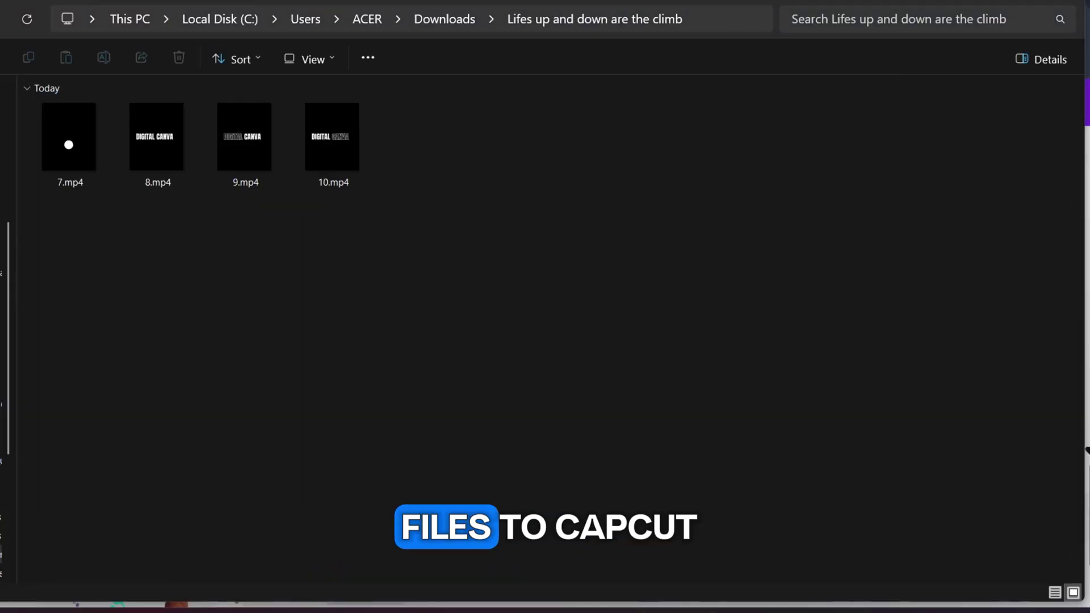
Import 7.mp4, 8.mp4, 9.mp4 and 10.mp4 from the download folder into the CapCut project's media
{"action": "left_click_drag", "start_coordinate": [443, 273], "coordinate": [102, 136]}
{"action": "left_click_drag", "start_coordinate": [337, 144], "coordinate": [151, 214]}
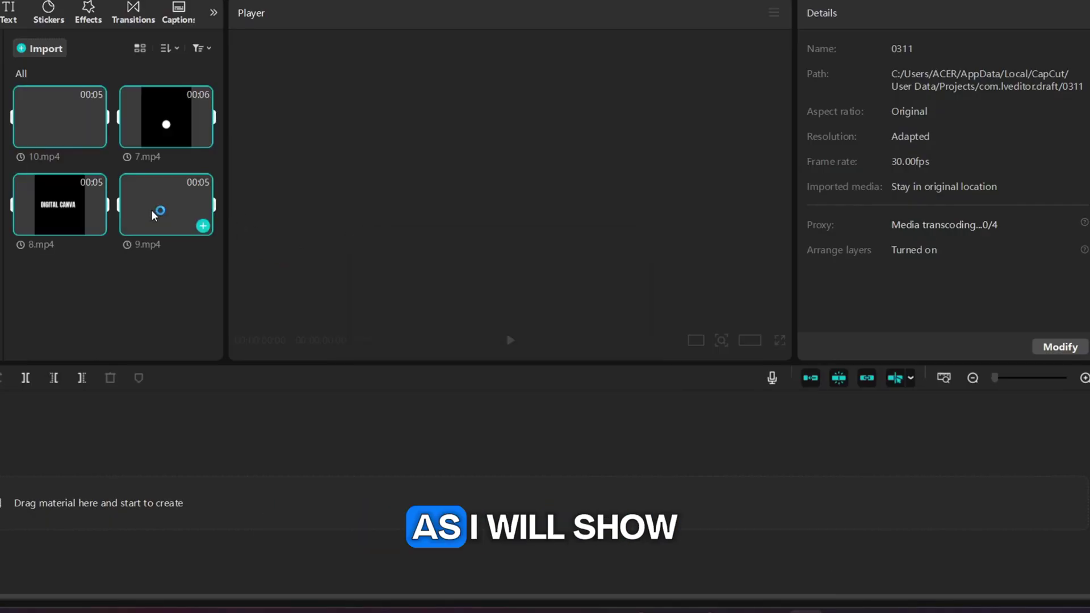
{"action": "left_click", "coordinate": [130, 310]}
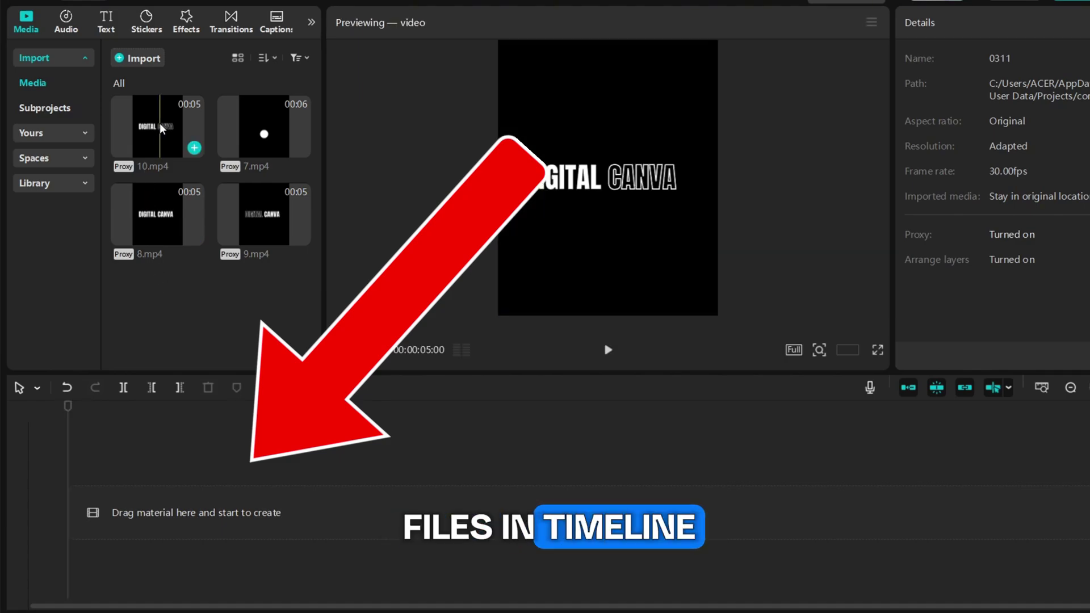
Place 8.mp4, 10.mp4 and 9.mp4 in sequence on the main track, and 7.mp4 on the track above from the timeline's start
{"action": "left_click_drag", "start_coordinate": [167, 227], "coordinate": [142, 514]}
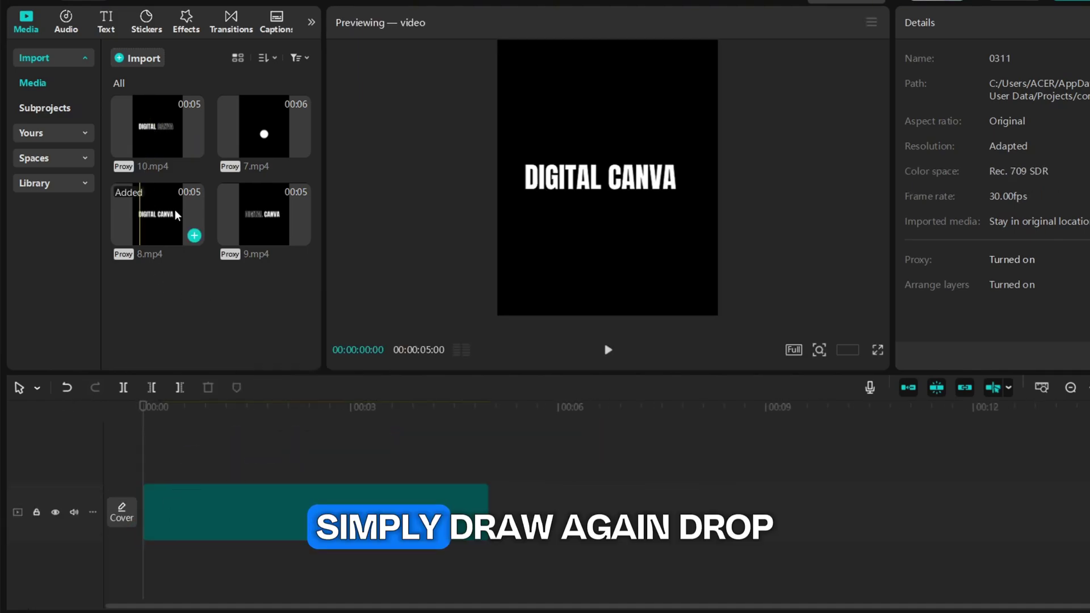
{"action": "left_click_drag", "start_coordinate": [167, 135], "coordinate": [181, 153]}
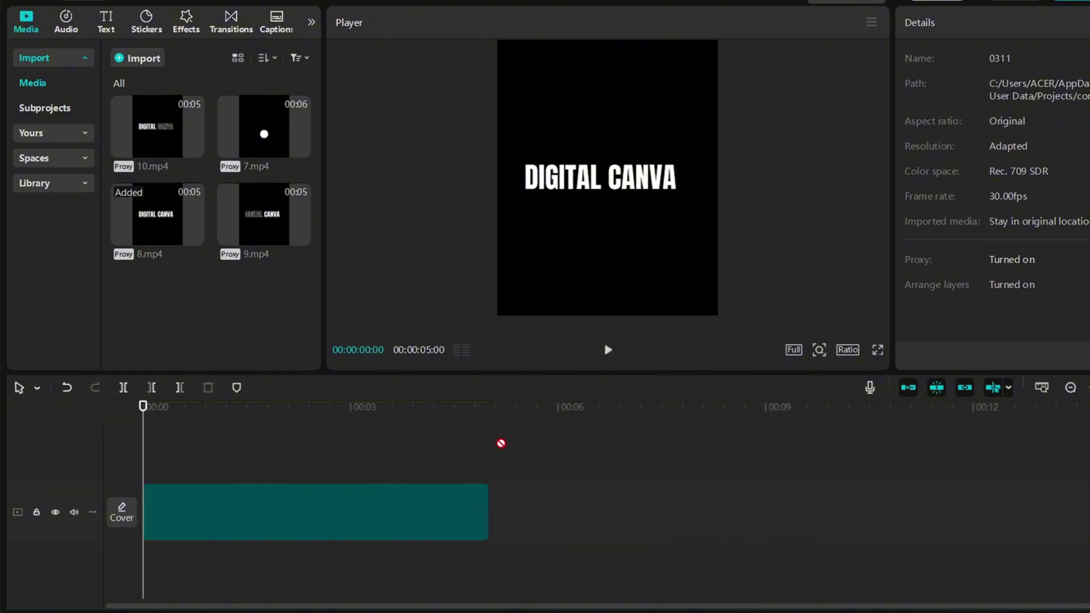
{"action": "left_click_drag", "start_coordinate": [500, 443], "coordinate": [475, 483]}
{"action": "left_click_drag", "start_coordinate": [247, 213], "coordinate": [834, 522]}
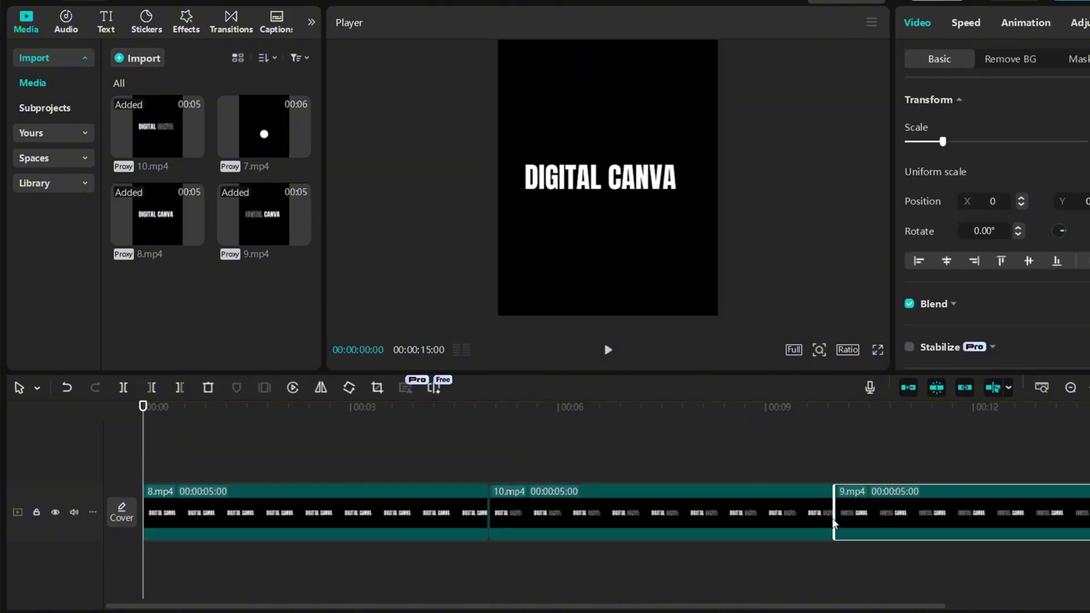
{"action": "left_click_drag", "start_coordinate": [287, 145], "coordinate": [140, 466]}
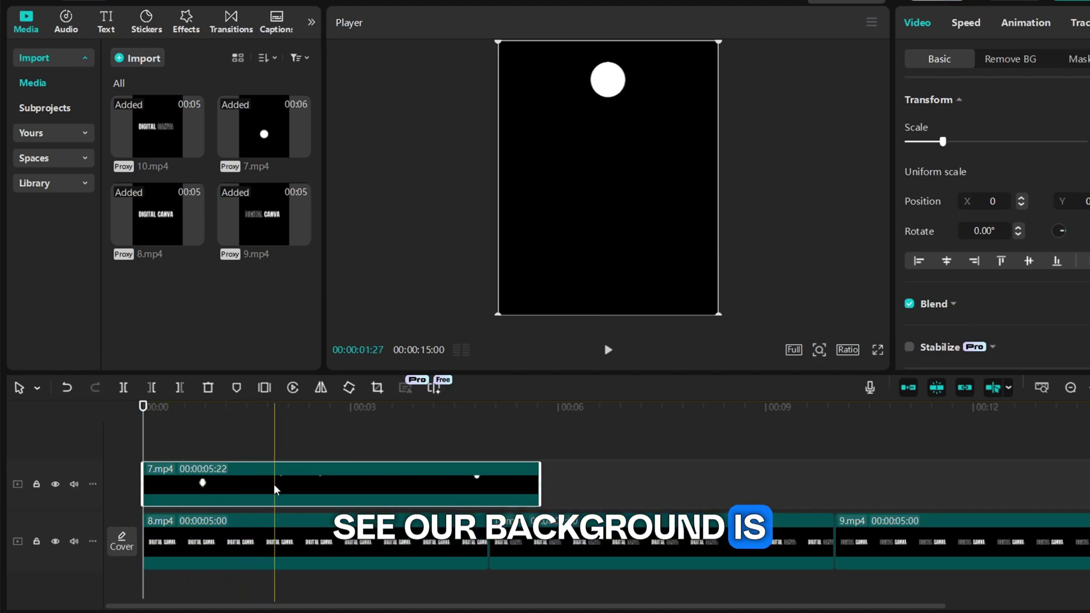
Set the blend mode of the bouncing-ball clip 7.mp4 to Brighten so its black background disappears over the text
{"action": "left_click", "coordinate": [347, 438]}
{"action": "left_click", "coordinate": [335, 482]}
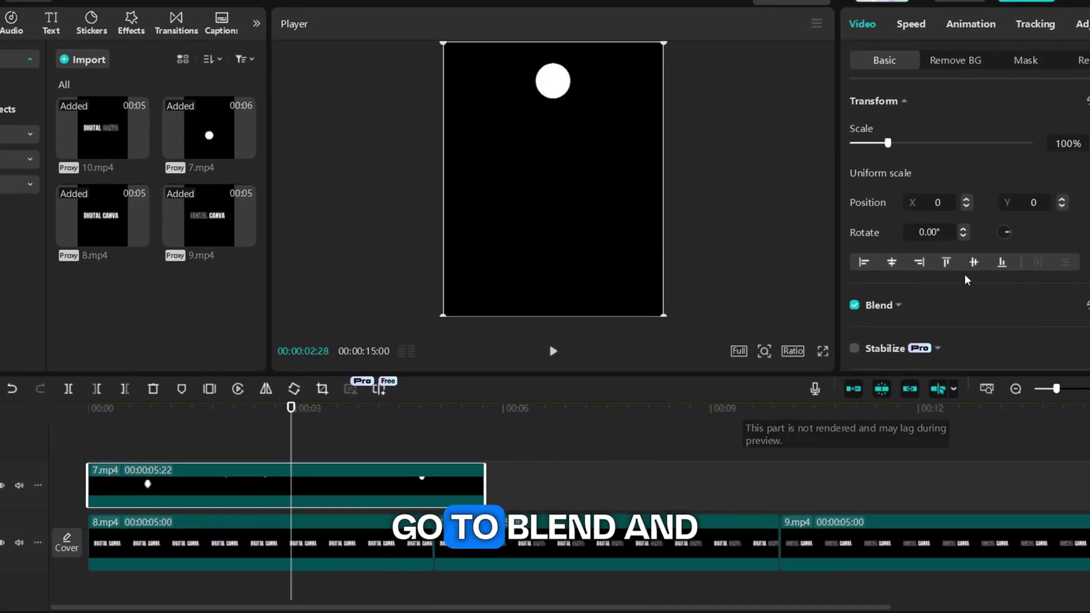
{"action": "left_click", "coordinate": [899, 305]}
{"action": "scroll", "coordinate": [944, 284], "scroll_direction": "down", "scroll_amount": 1}
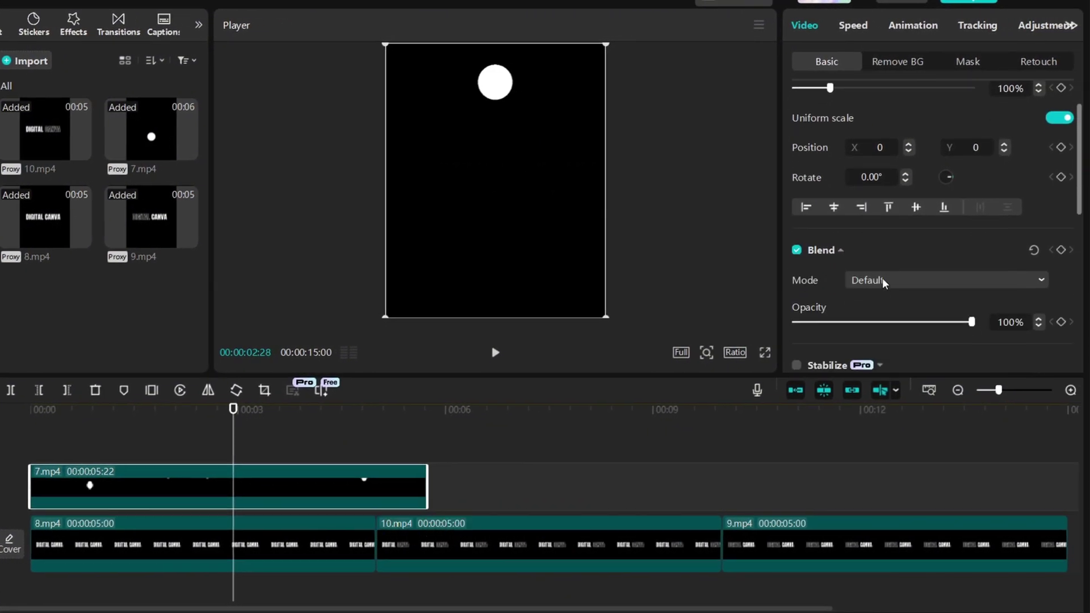
{"action": "left_click", "coordinate": [883, 282]}
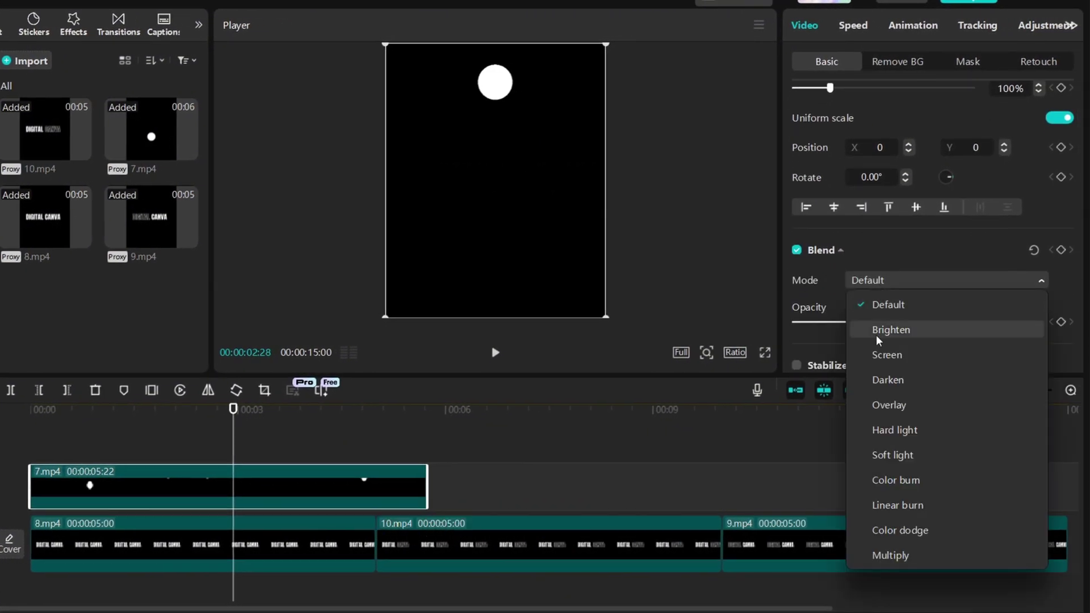
{"action": "left_click", "coordinate": [877, 331]}
{"action": "left_click", "coordinate": [171, 449]}
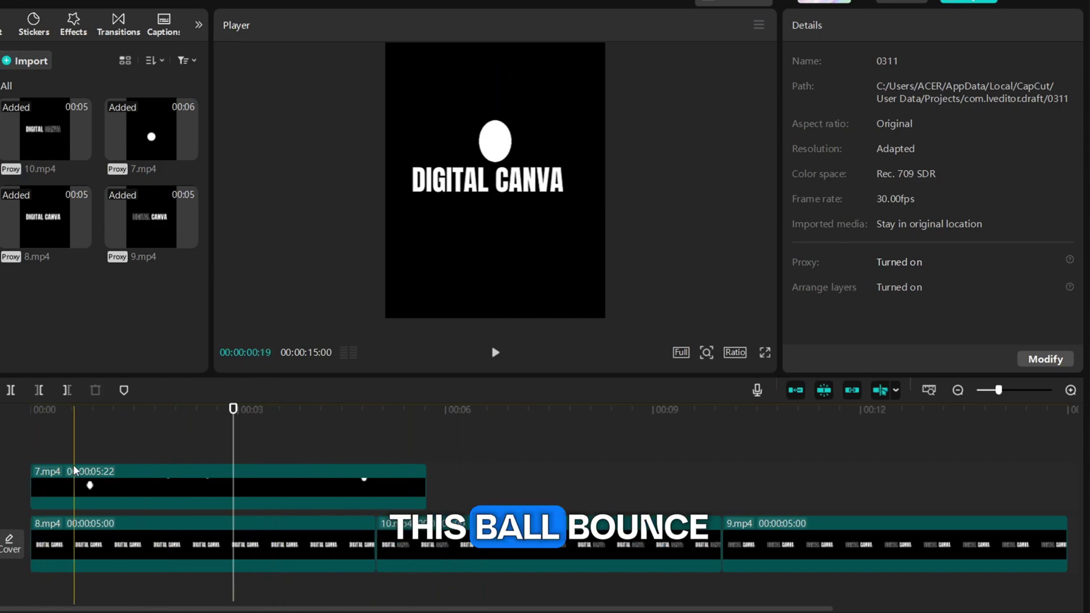
Scale the ball clip 7.mp4 down to 64% and place it at the frame's upper-left edge, about X -1446, Y 696
{"action": "left_click", "coordinate": [435, 310]}
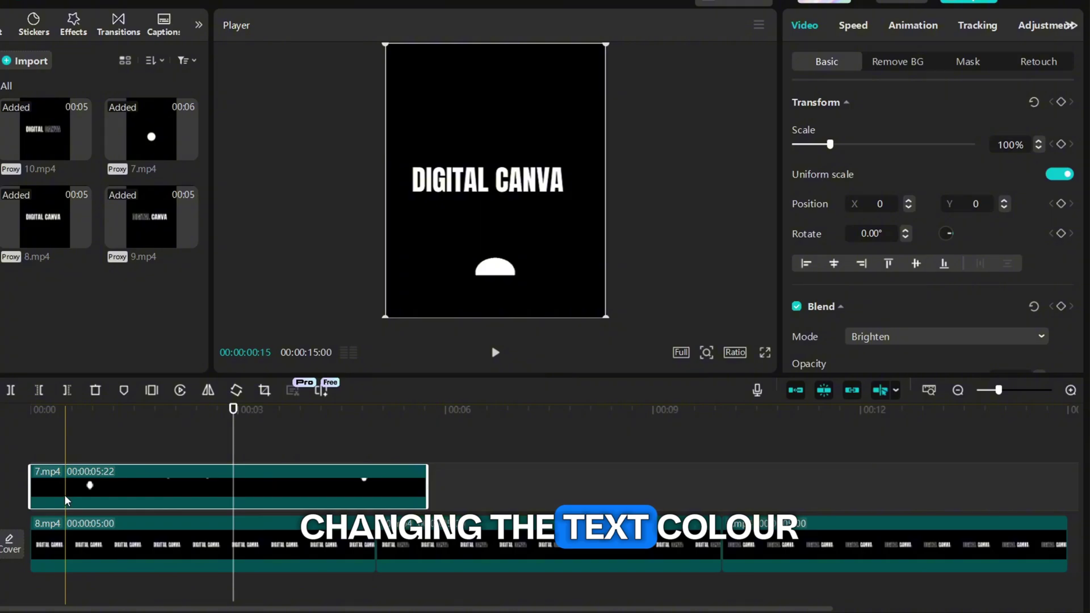
{"action": "left_click_drag", "start_coordinate": [494, 139], "coordinate": [526, 205]}
{"action": "left_click_drag", "start_coordinate": [637, 114], "coordinate": [598, 165]}
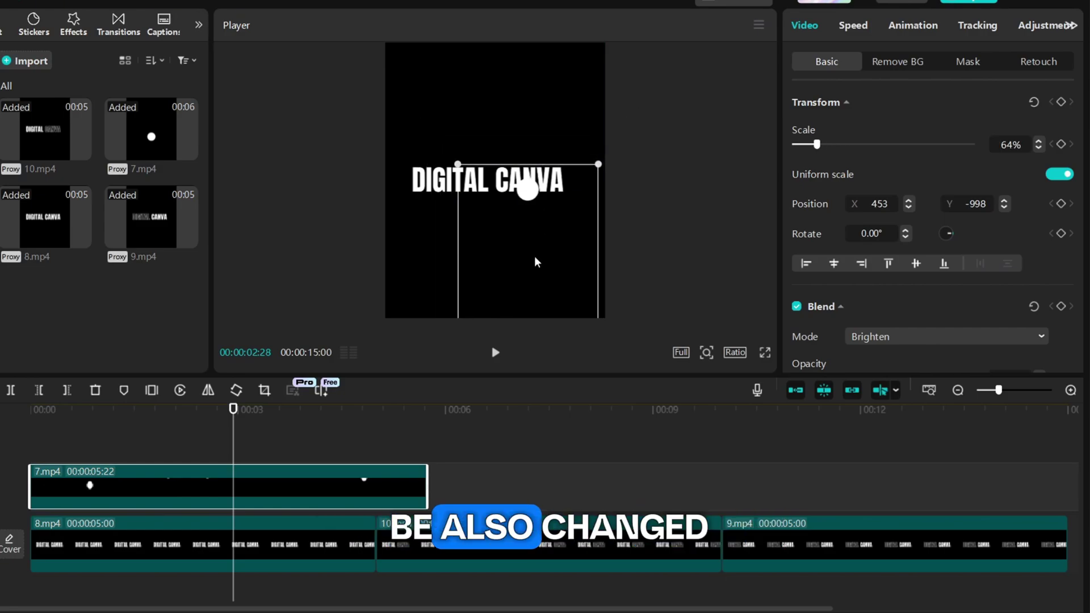
{"action": "left_click_drag", "start_coordinate": [529, 257], "coordinate": [403, 174]}
{"action": "left_click_drag", "start_coordinate": [439, 224], "coordinate": [517, 215]}
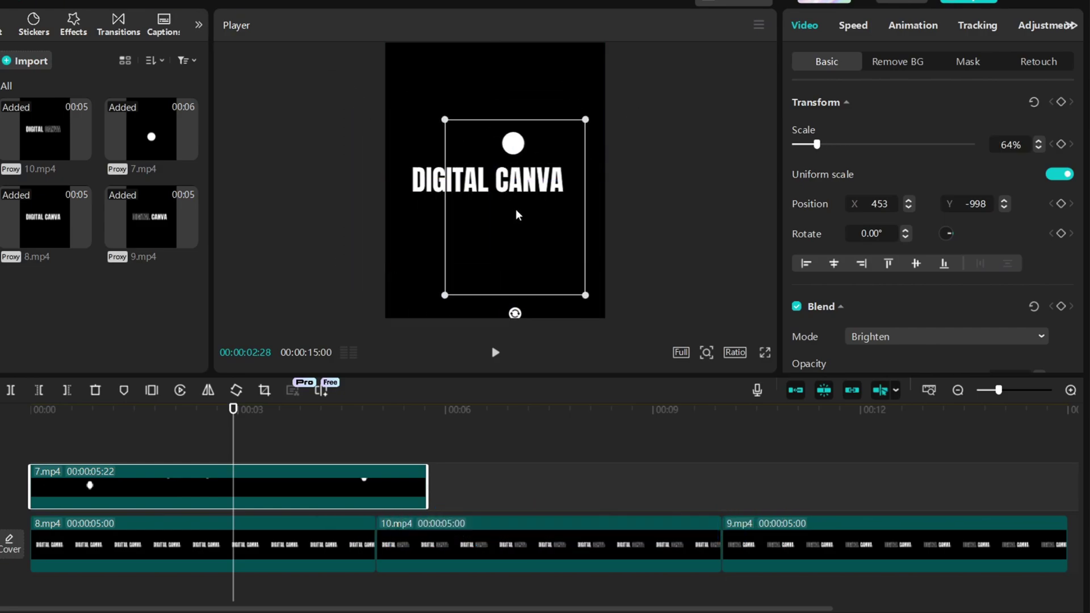
{"action": "left_click_drag", "start_coordinate": [579, 171], "coordinate": [603, 168]}
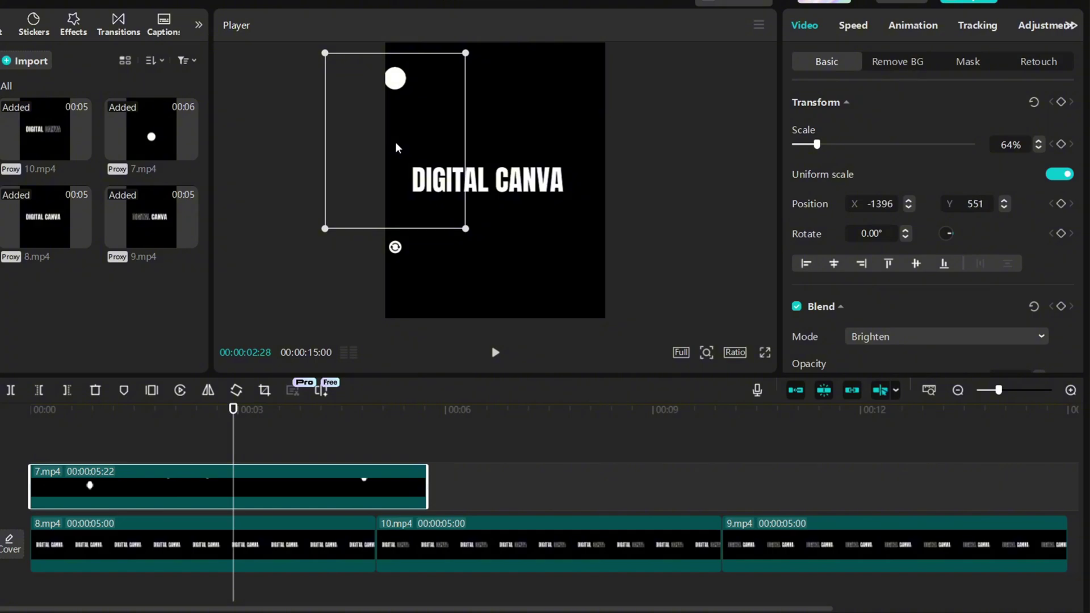
{"action": "left_click_drag", "start_coordinate": [426, 203], "coordinate": [422, 190]}
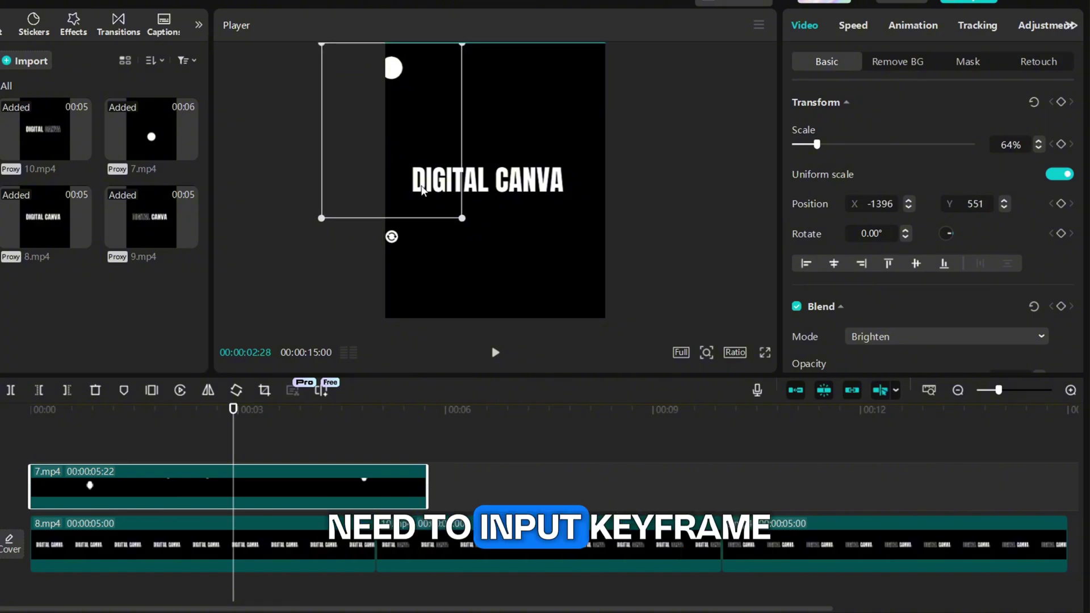
{"action": "left_click", "coordinate": [26, 449]}
{"action": "key", "text": "space"}
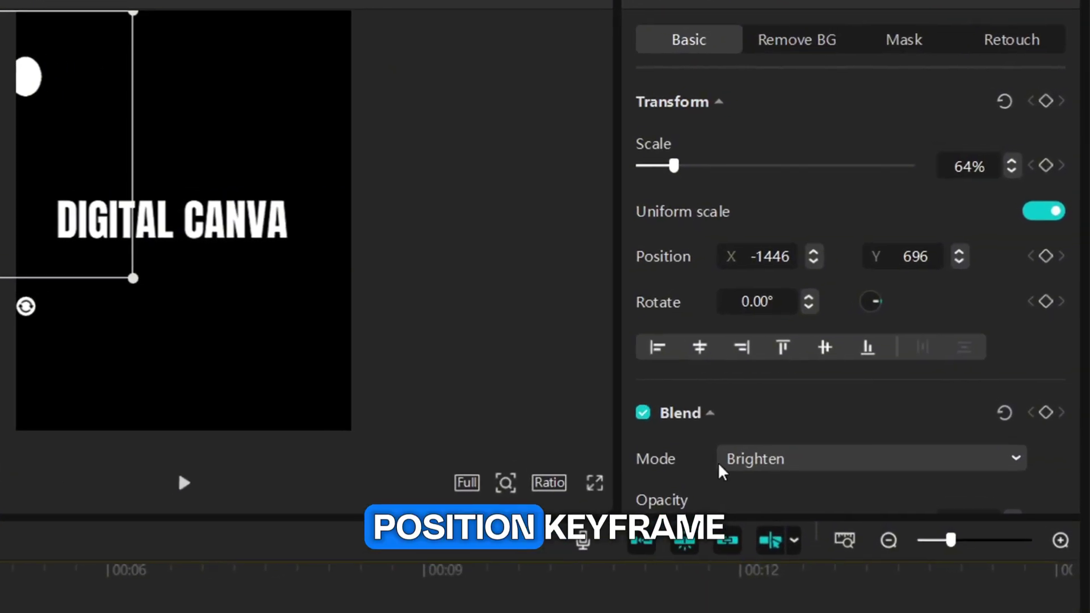
{"action": "left_click", "coordinate": [1042, 272]}
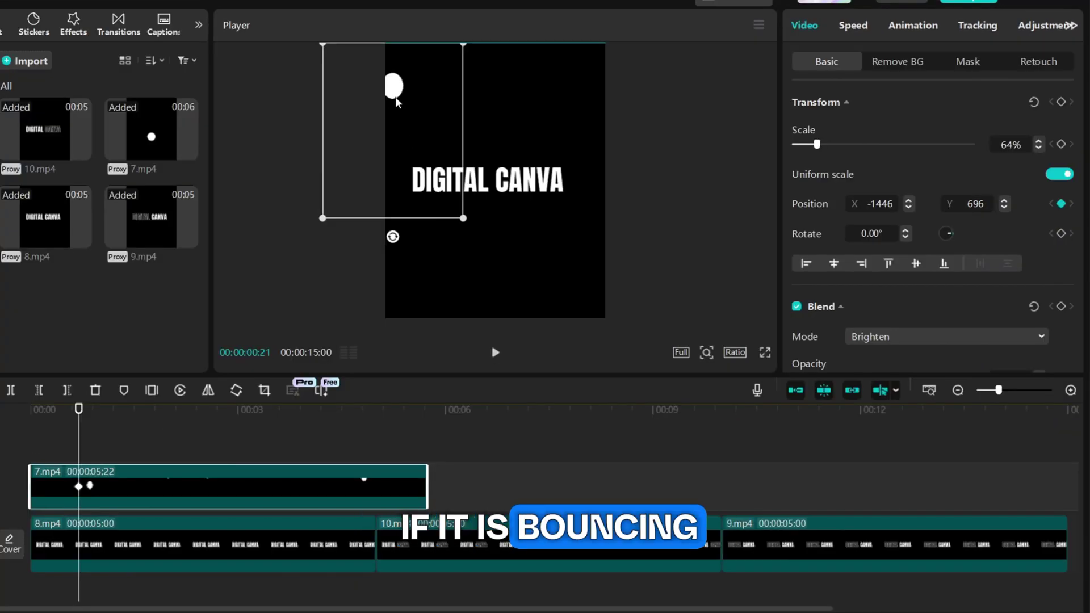
{"action": "left_click_drag", "start_coordinate": [396, 101], "coordinate": [449, 172]}
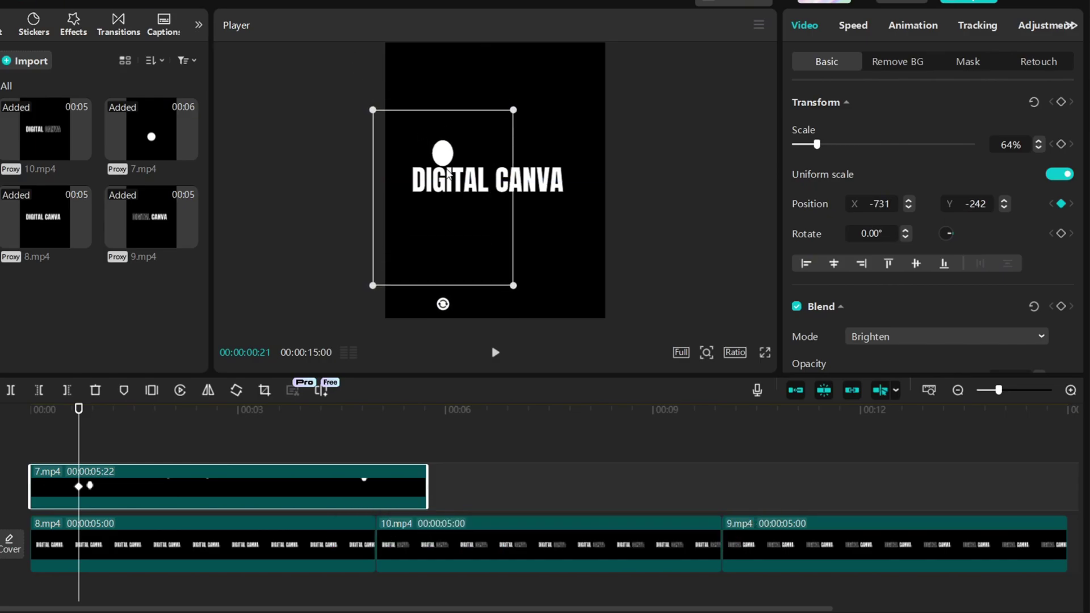
{"action": "left_click", "coordinate": [42, 457]}
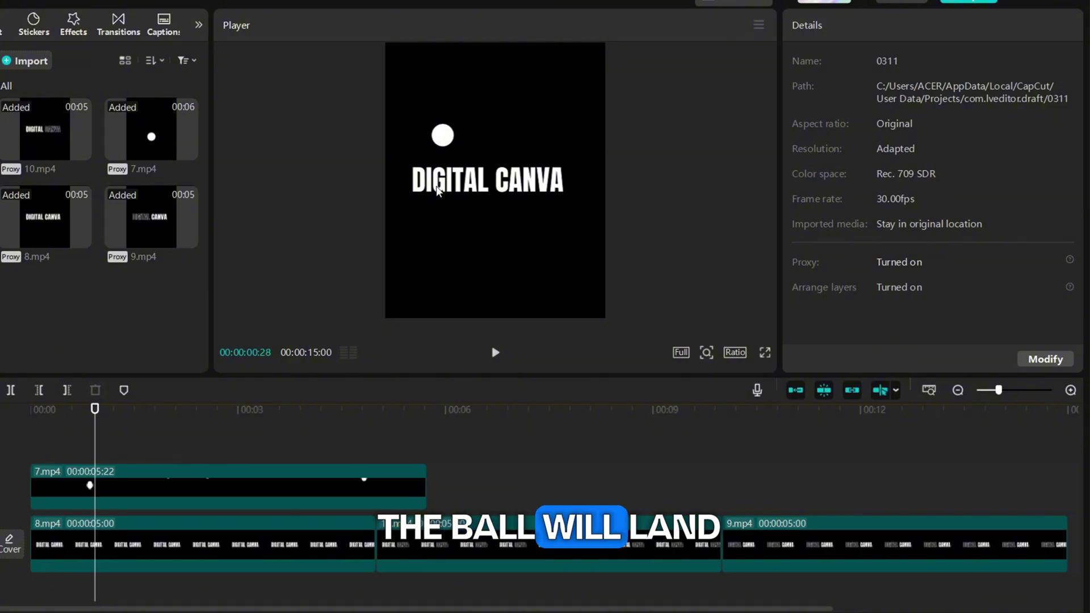
{"action": "left_click", "coordinate": [80, 488]}
At 00:00:00:15, move the squashed ball onto the top of DIGITAL, about X -747, Y 1024, and add a position keyframe
{"action": "left_click", "coordinate": [35, 447]}
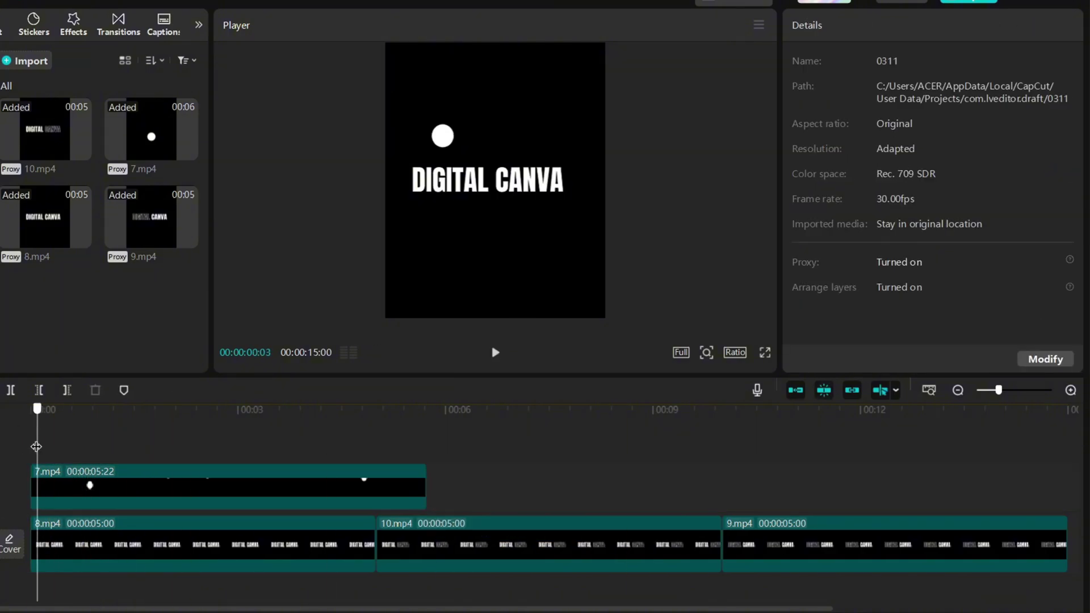
{"action": "left_click_drag", "start_coordinate": [36, 446], "coordinate": [63, 450]}
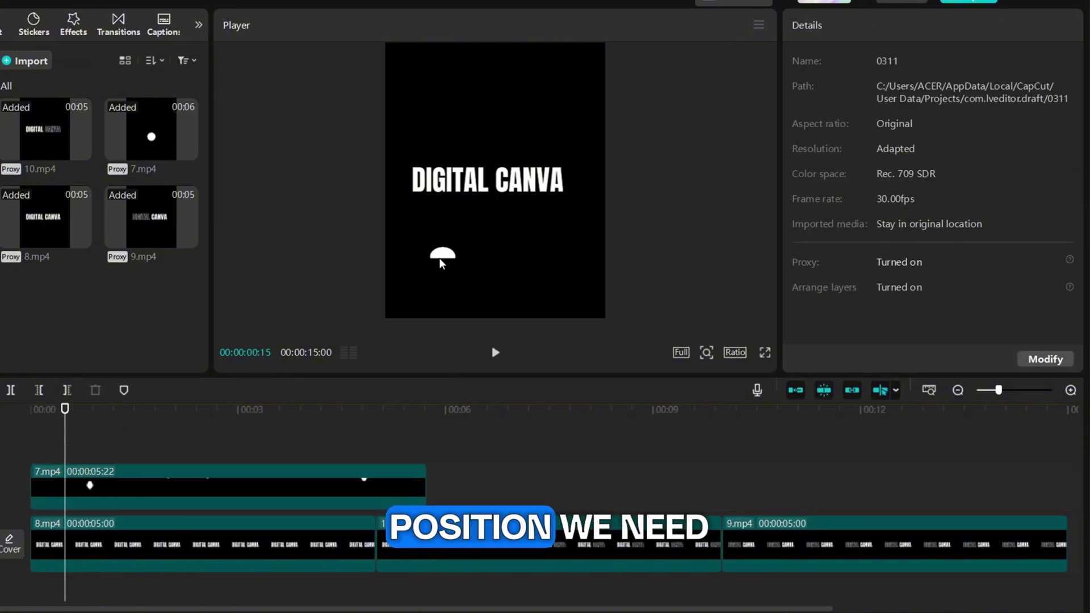
{"action": "left_click_drag", "start_coordinate": [441, 263], "coordinate": [439, 165]}
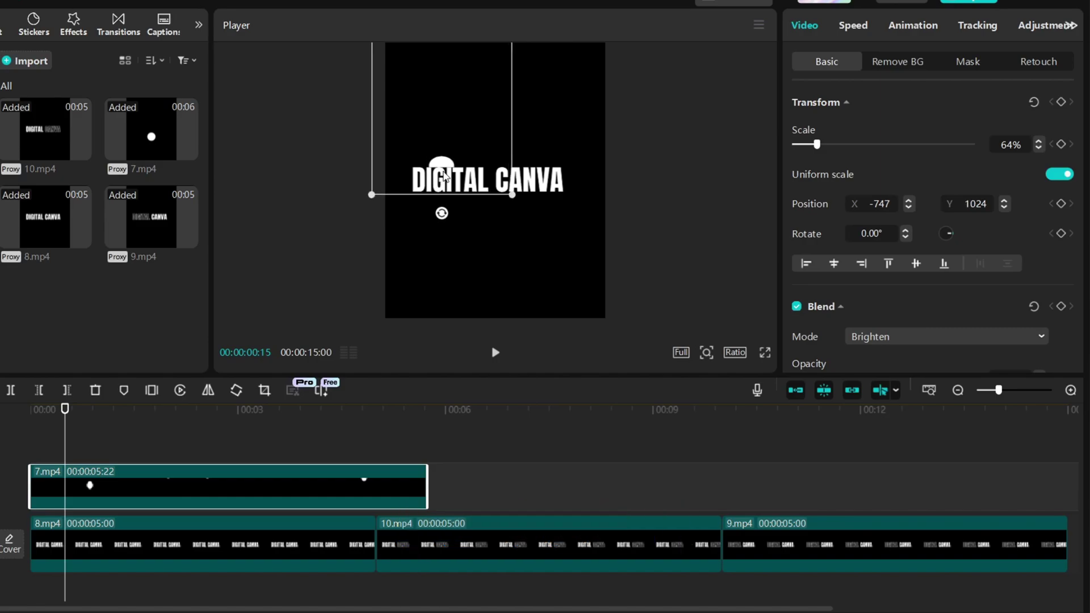
{"action": "left_click", "coordinate": [1063, 207]}
At the ball's second landing, 00:00:01:14, move it onto the top of CANVA, about X 415, Y 1045, to keyframe its position
{"action": "key", "text": "space"}
{"action": "key", "text": "space"}
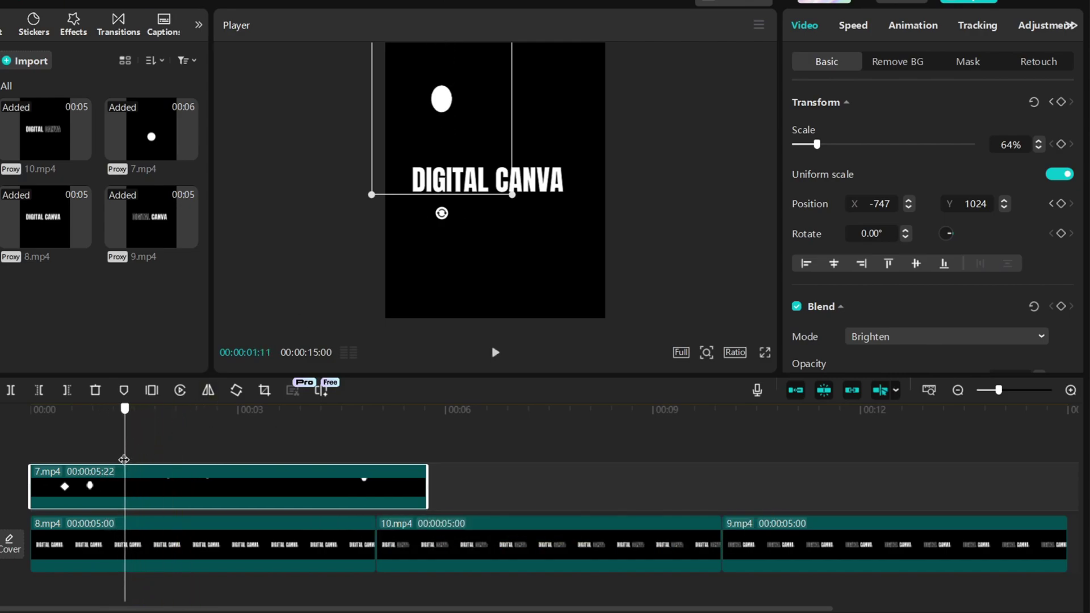
{"action": "left_click_drag", "start_coordinate": [124, 460], "coordinate": [95, 466]}
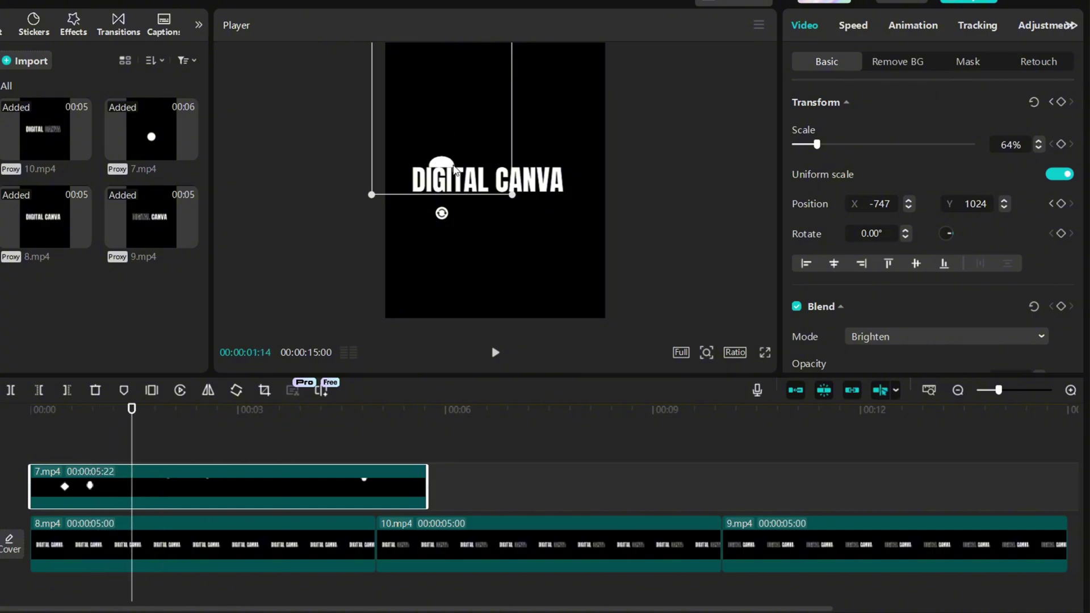
{"action": "left_click_drag", "start_coordinate": [454, 169], "coordinate": [538, 169]}
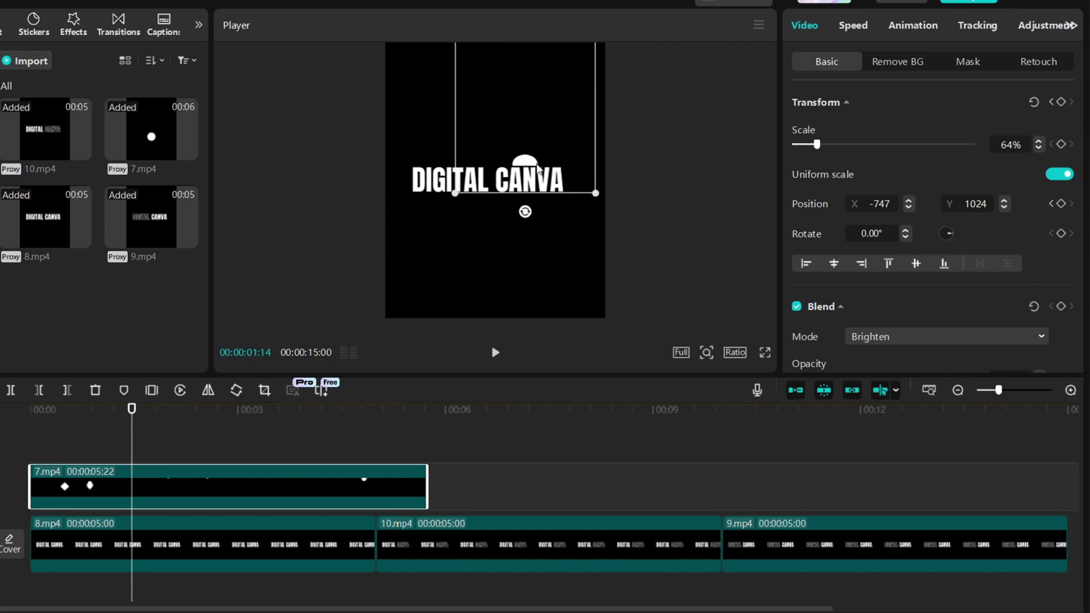
Keyframe the ball's exit past CANVA at 00:00:02:08, about X 1456, Y 871, and preview the bounce
{"action": "left_click_drag", "start_coordinate": [132, 450], "coordinate": [187, 467]}
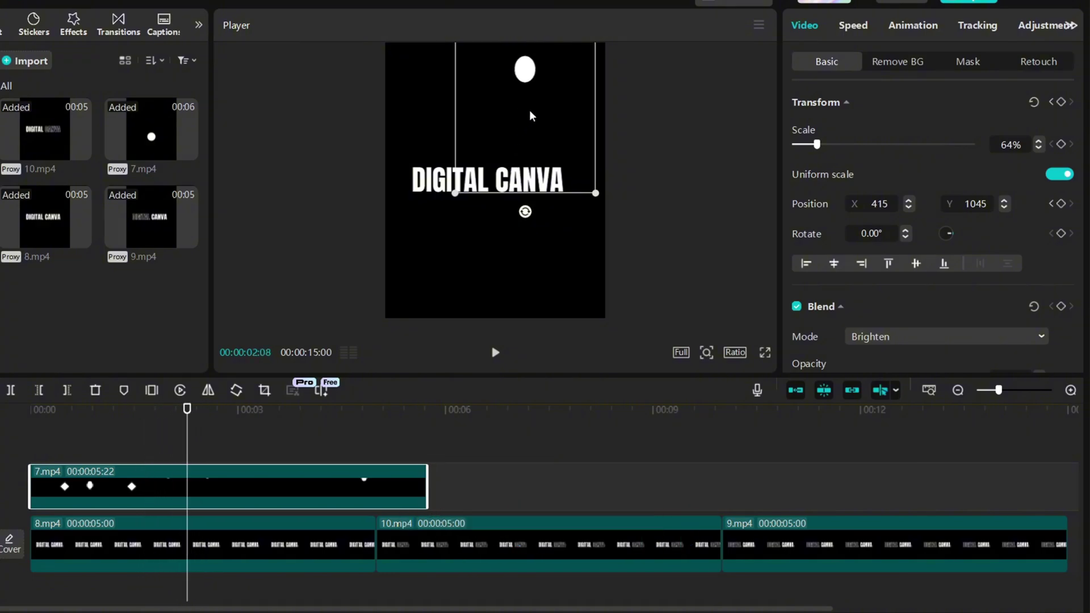
{"action": "left_click_drag", "start_coordinate": [551, 115], "coordinate": [594, 122]}
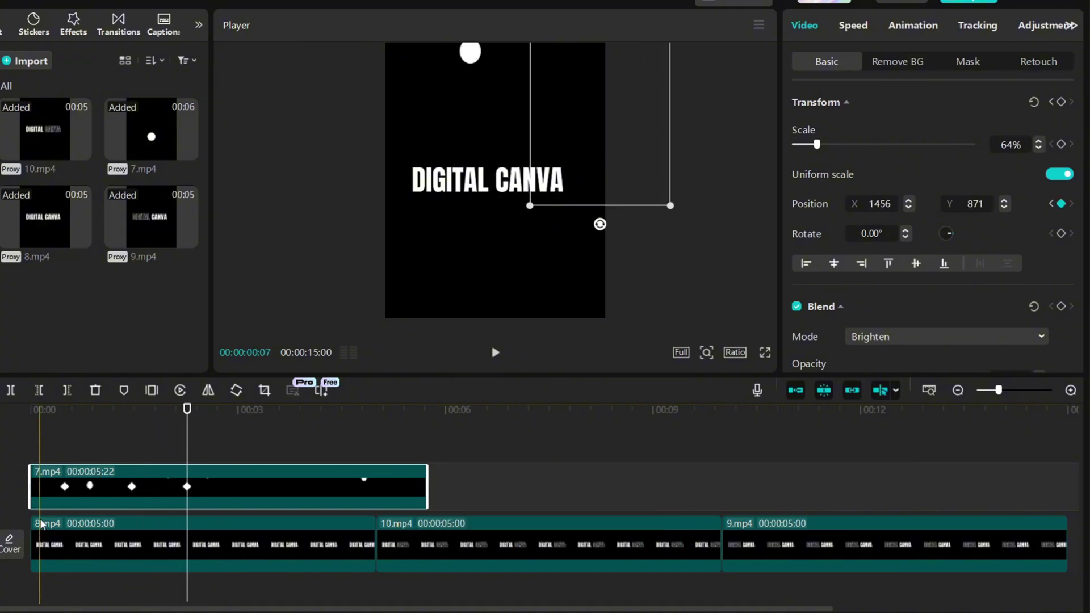
{"action": "key", "text": "space"}
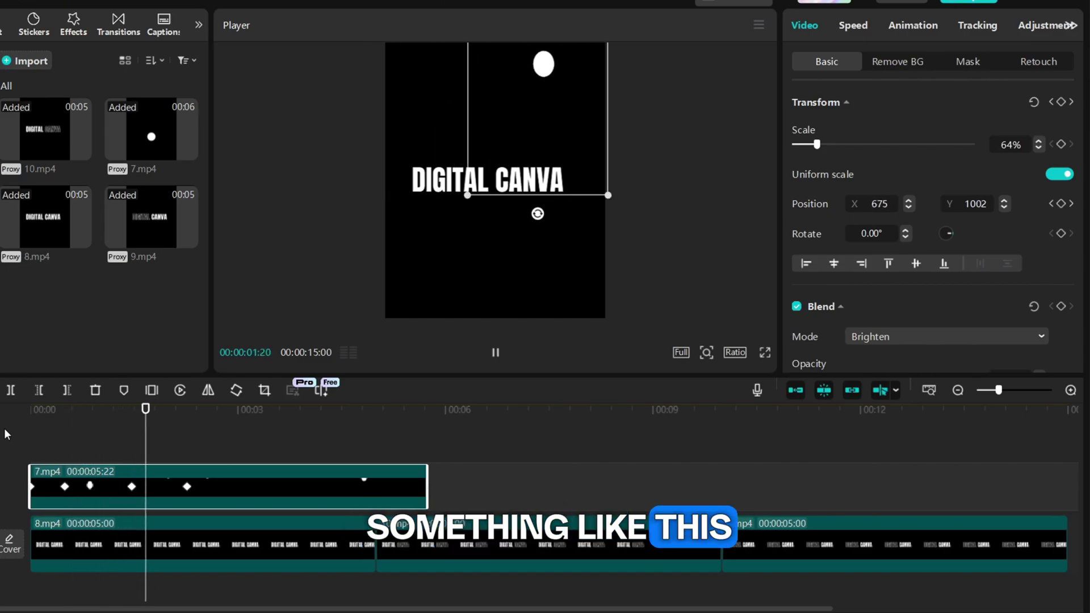
{"action": "key", "text": "space"}
Trim the end of 8.mp4 to the ball's first landing keyframe at 00:00:00:15
{"action": "left_click", "coordinate": [87, 524]}
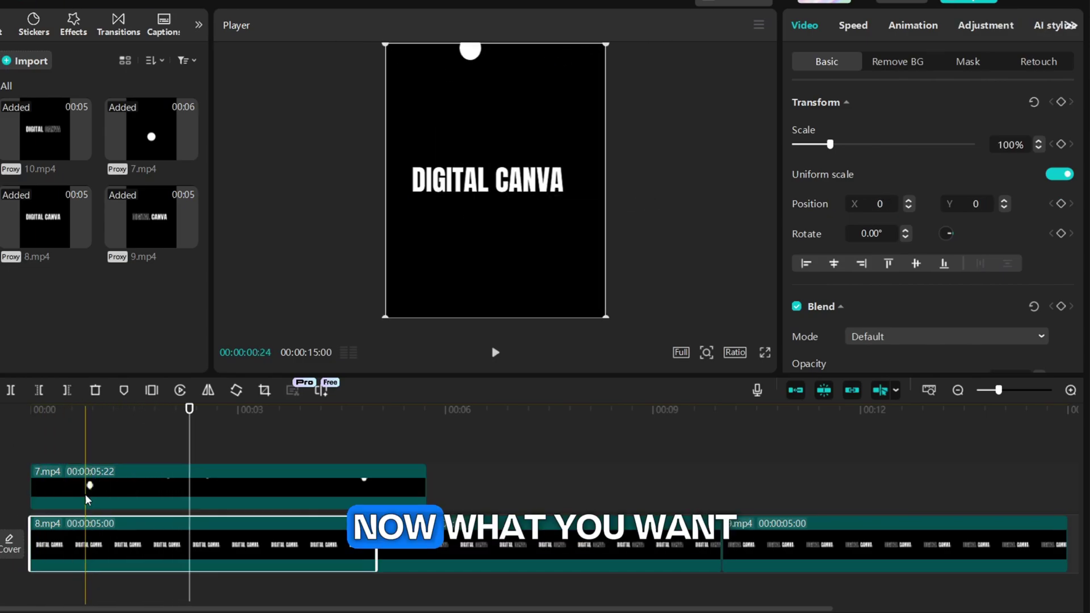
{"action": "left_click", "coordinate": [88, 453]}
{"action": "left_click", "coordinate": [66, 451]}
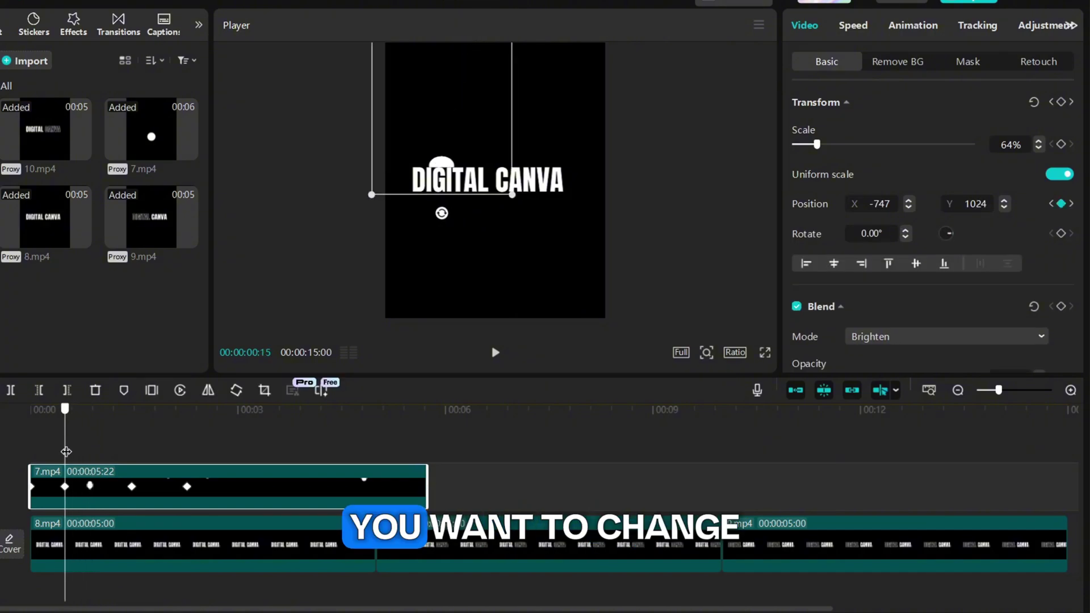
{"action": "left_click", "coordinate": [62, 525]}
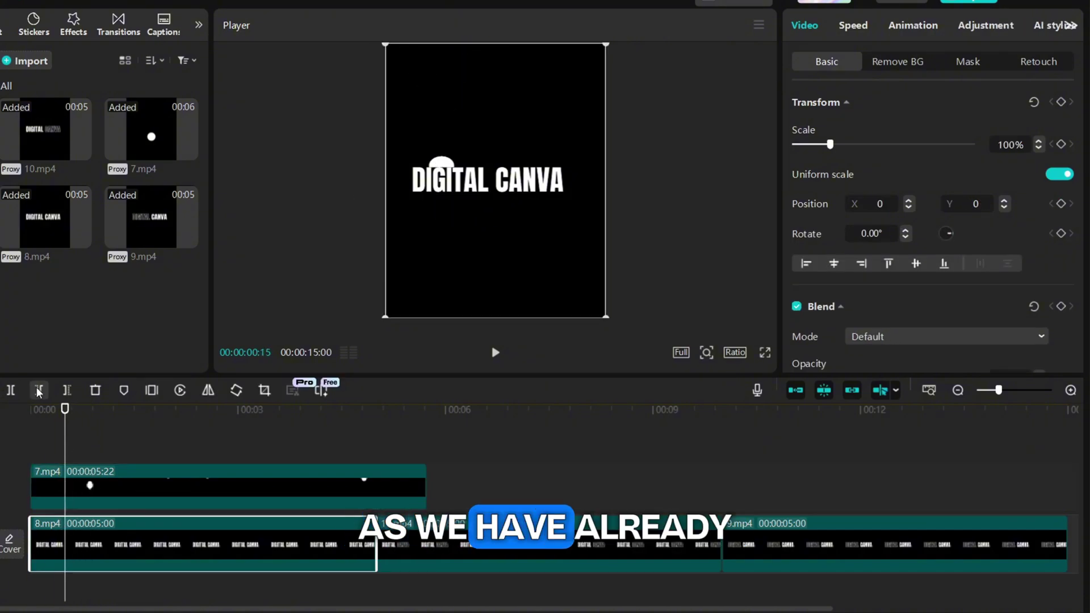
{"action": "left_click", "coordinate": [66, 390]}
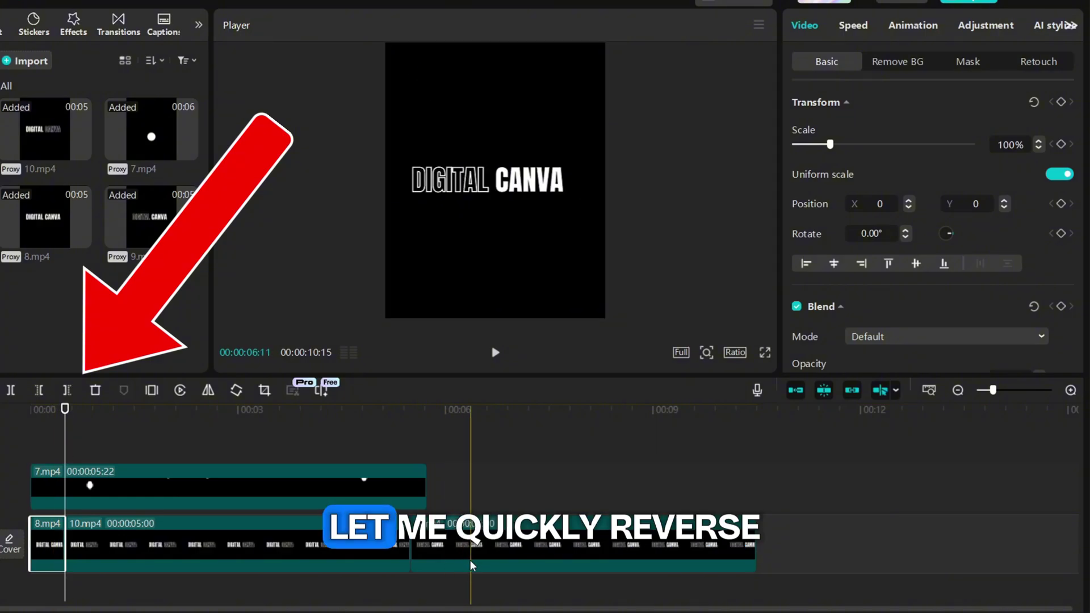
Reorder the main track so 10.mp4 follows 9.mp4, and preview the transition after the first landing
{"action": "left_click_drag", "start_coordinate": [251, 547], "coordinate": [545, 566]}
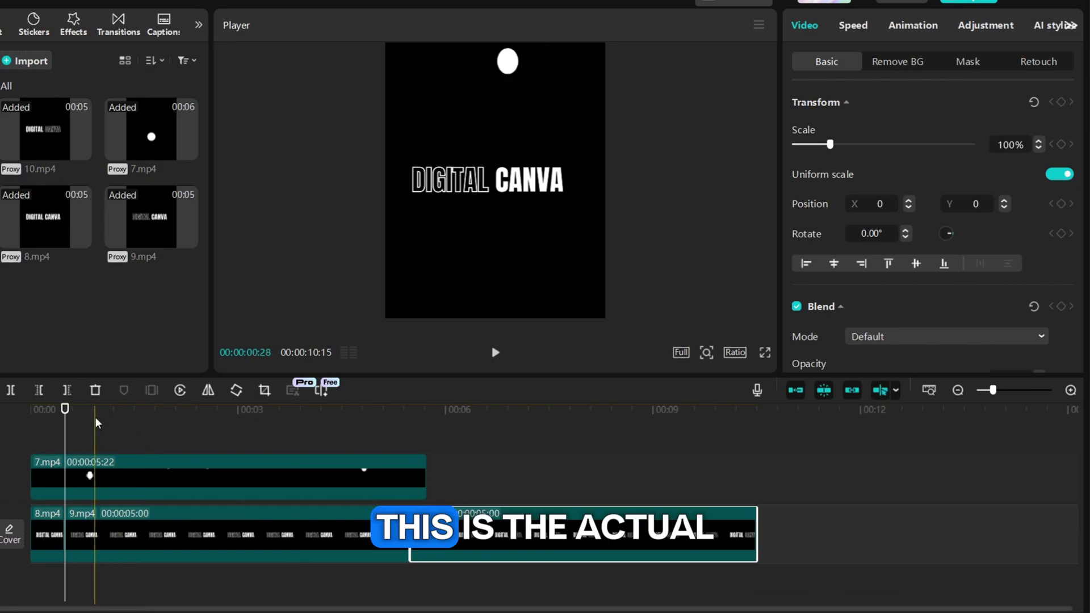
{"action": "key", "text": "space"}
{"action": "key", "text": "space"}
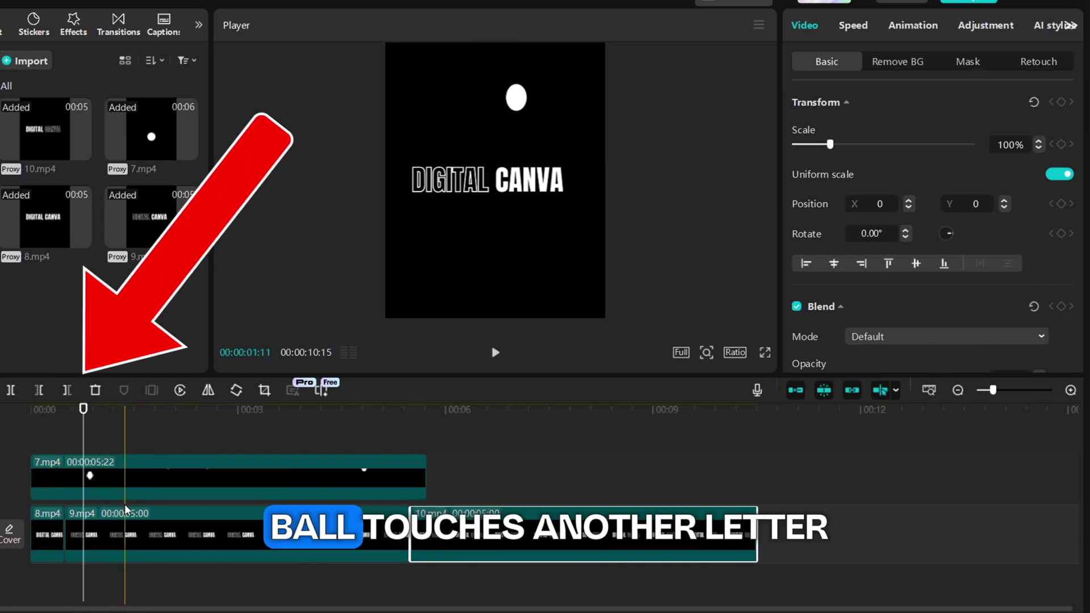
Trim the end of 9.mp4 to the ball's second landing keyframe at 00:00:01:14
{"action": "left_click", "coordinate": [137, 489]}
{"action": "left_click", "coordinate": [131, 476]}
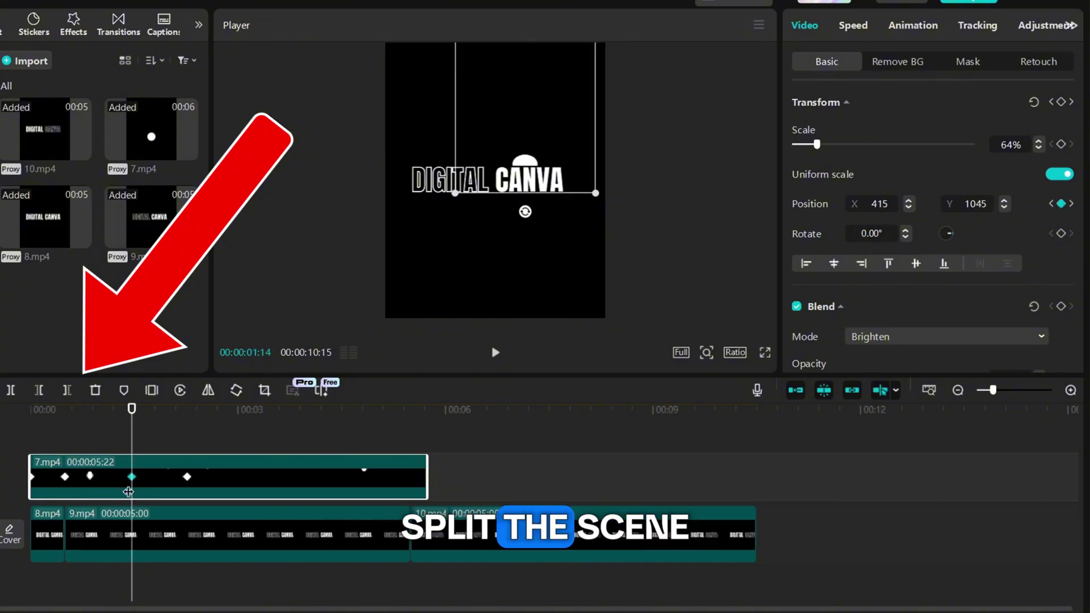
{"action": "left_click", "coordinate": [131, 520]}
{"action": "left_click", "coordinate": [67, 390]}
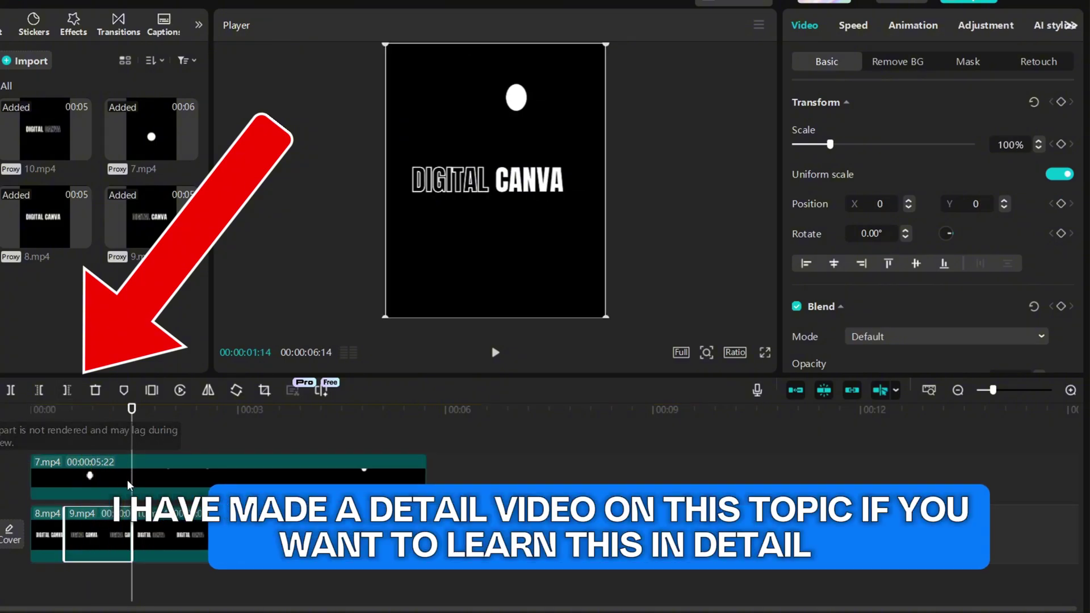
Play the animation past the ball's exit and trim both 7.mp4 and 10.mp4 to end at 00:00:03:04
{"action": "left_click", "coordinate": [16, 433]}
{"action": "key", "text": "space"}
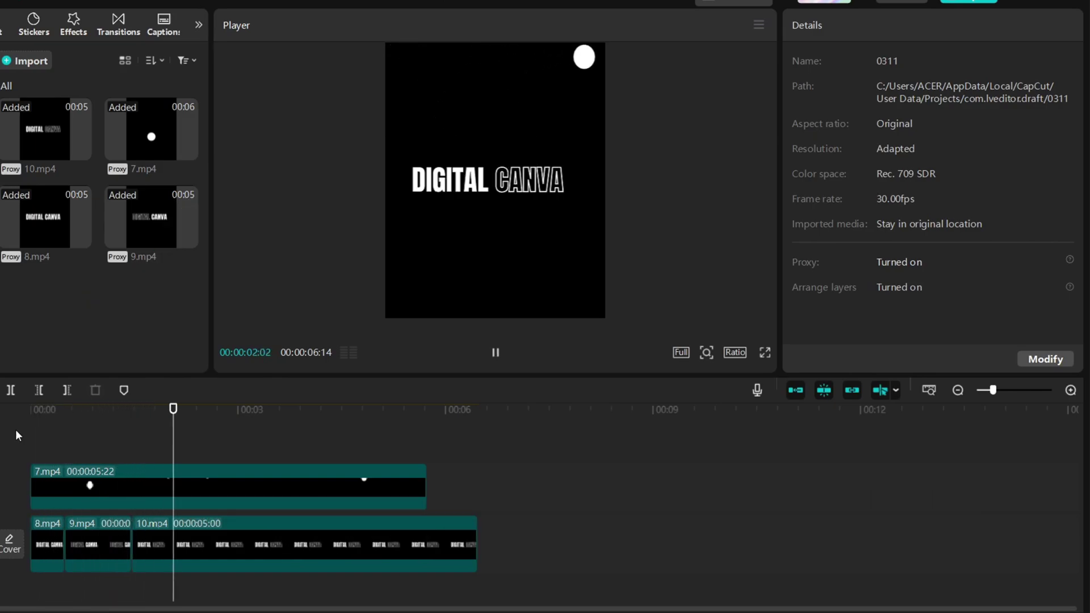
{"action": "key", "text": "space"}
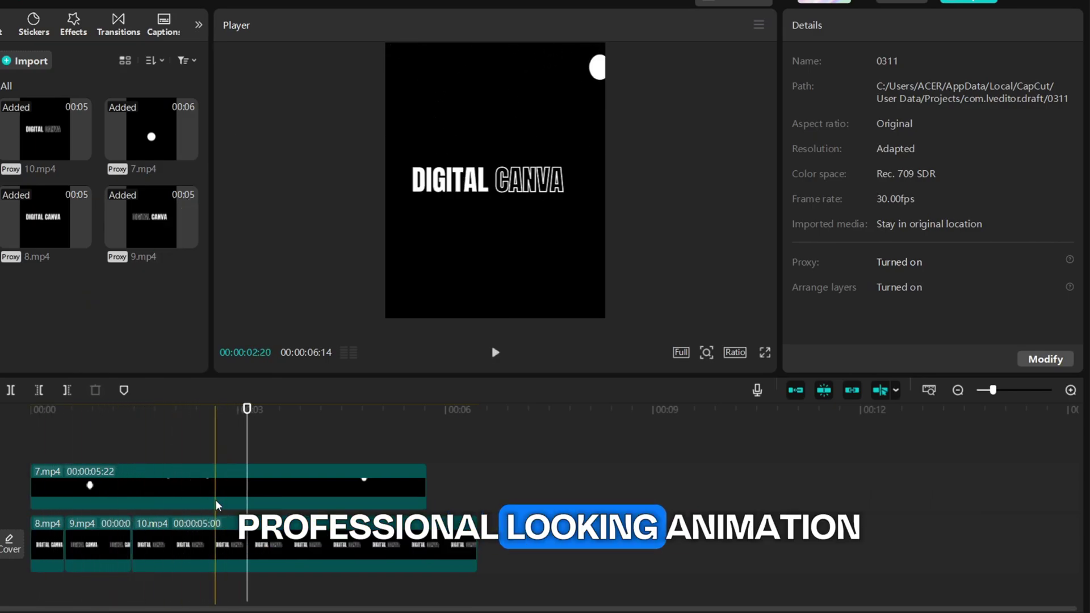
{"action": "left_click", "coordinate": [217, 499]}
{"action": "key", "text": "w"}
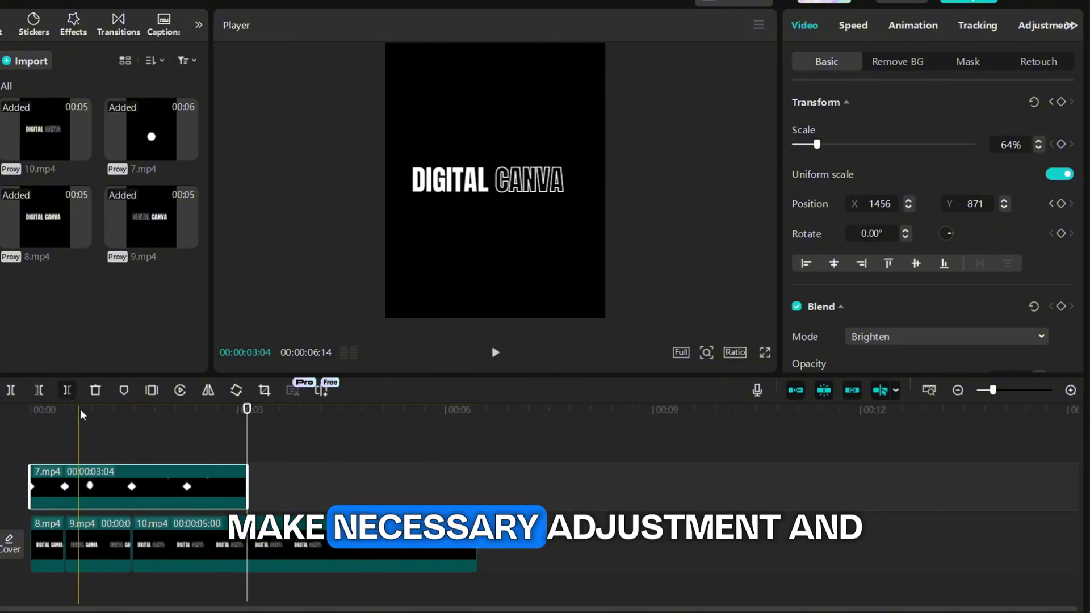
{"action": "left_click", "coordinate": [245, 542]}
{"action": "key", "text": "w"}
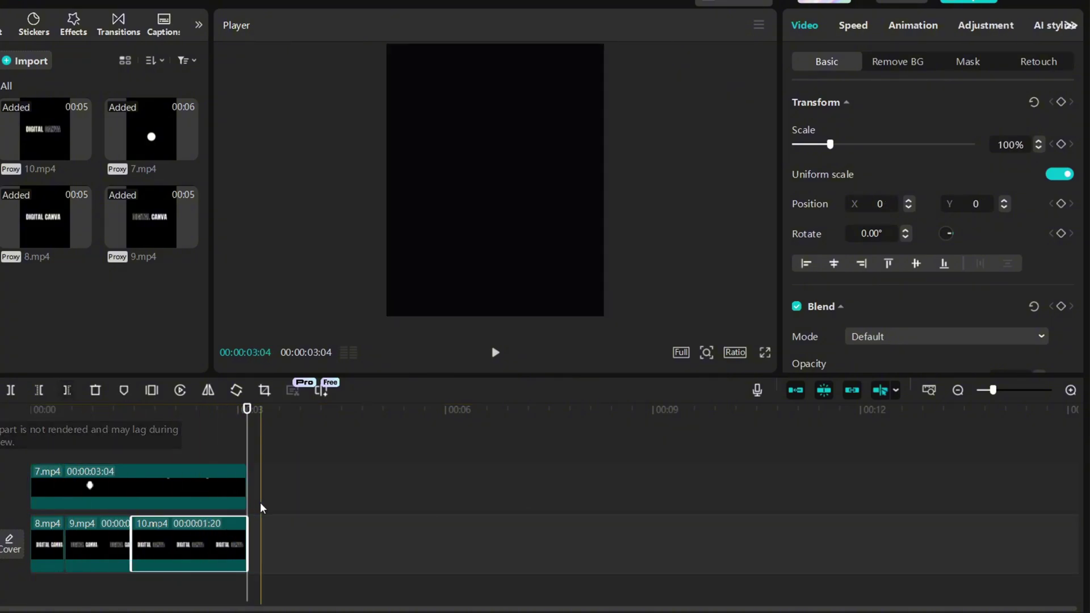
Play the trimmed animation from the beginning to check the ball's bounces and the text changes
{"action": "left_click", "coordinate": [38, 412]}
{"action": "key", "text": "space"}
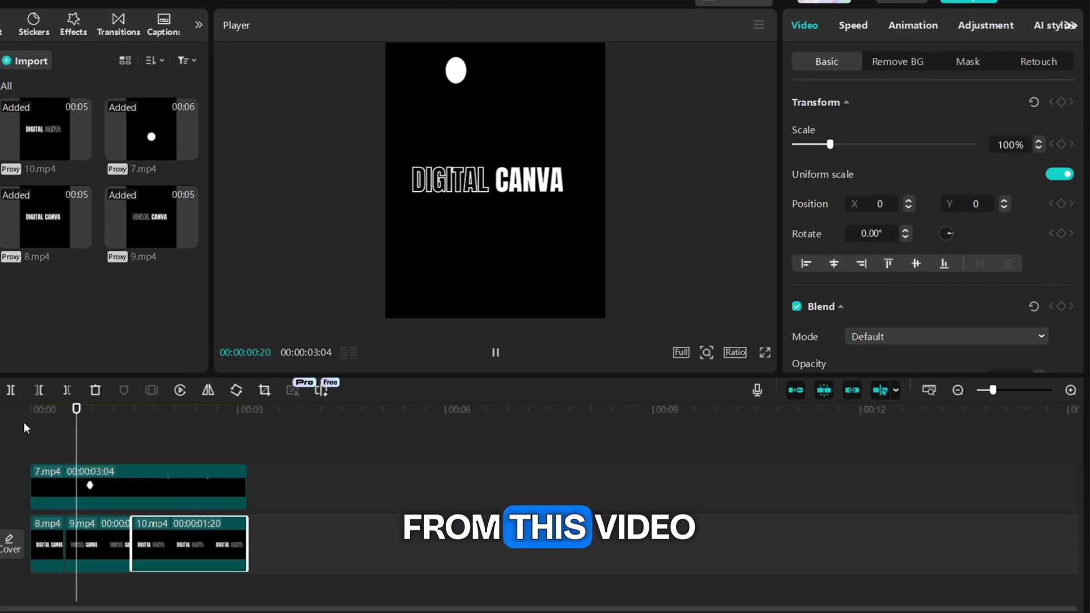
{"action": "key", "text": "space"}
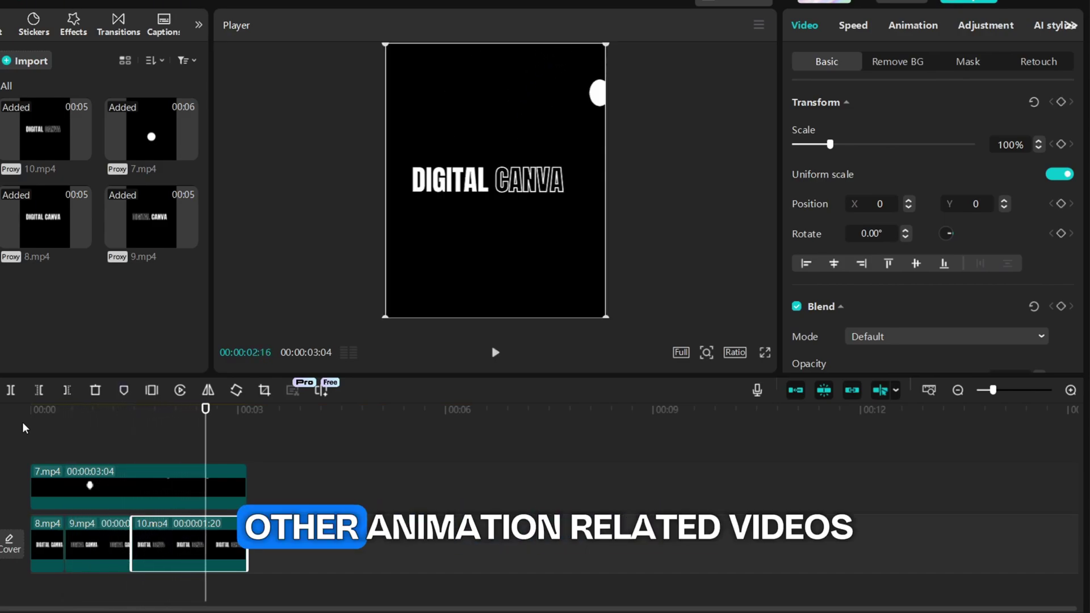